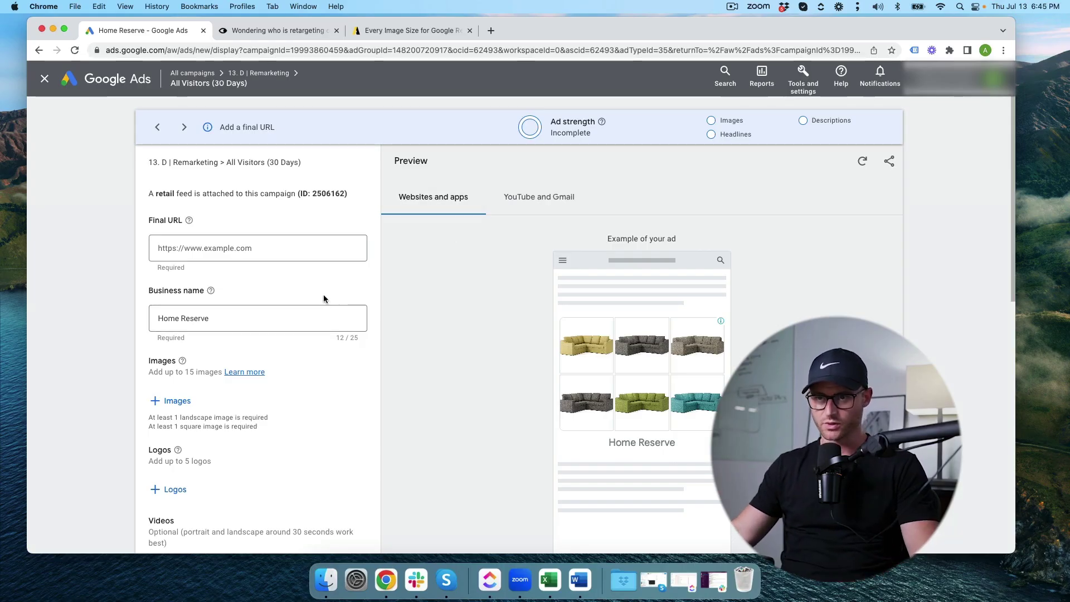
- Leave the Final URL empty for now and look over the ad form
left_click(297, 250)
left_click(127, 222)
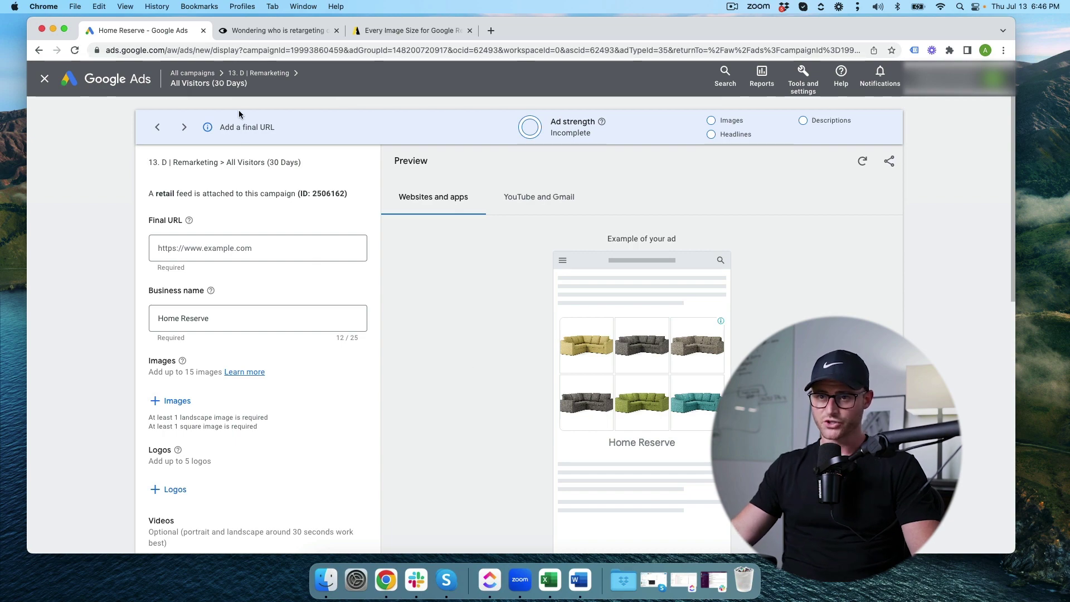
scroll(235, 140, "down", 5)
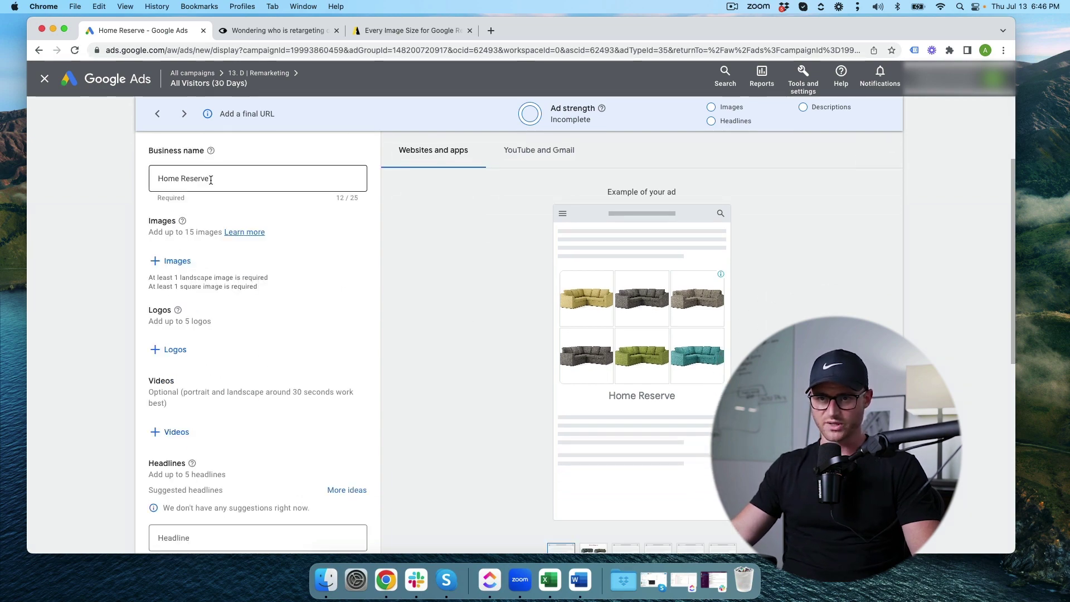
scroll(242, 184, "down", 10)
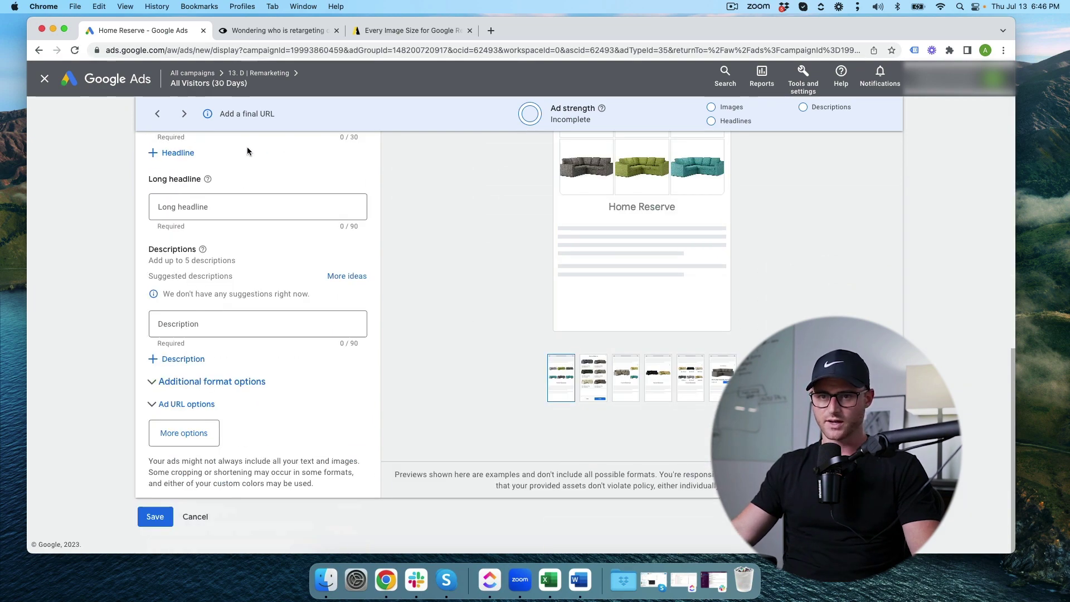
scroll(208, 335, "up", 15)
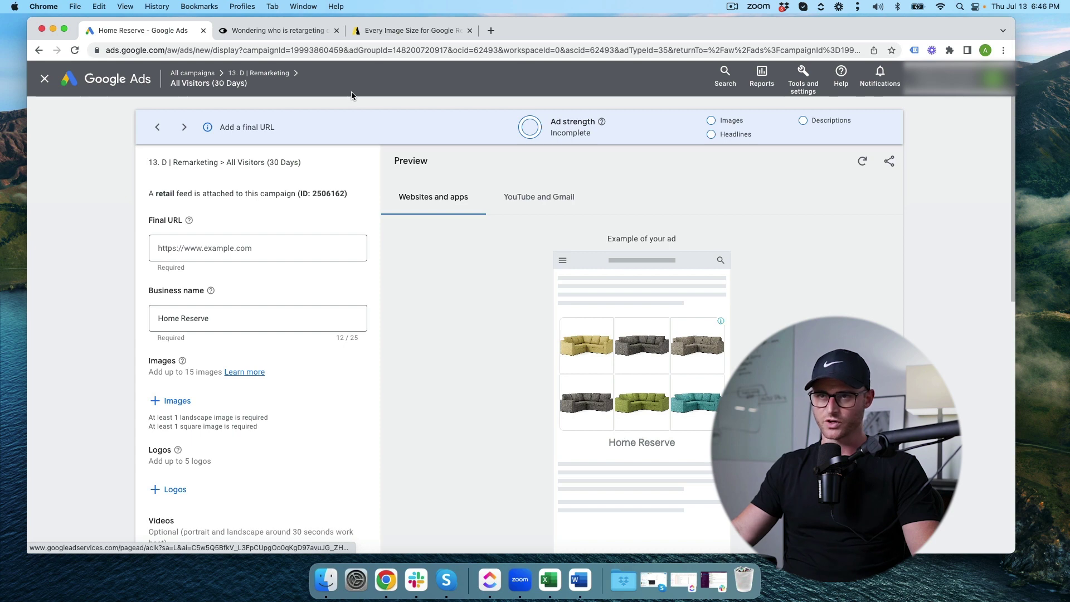
mouse_move(336, 93)
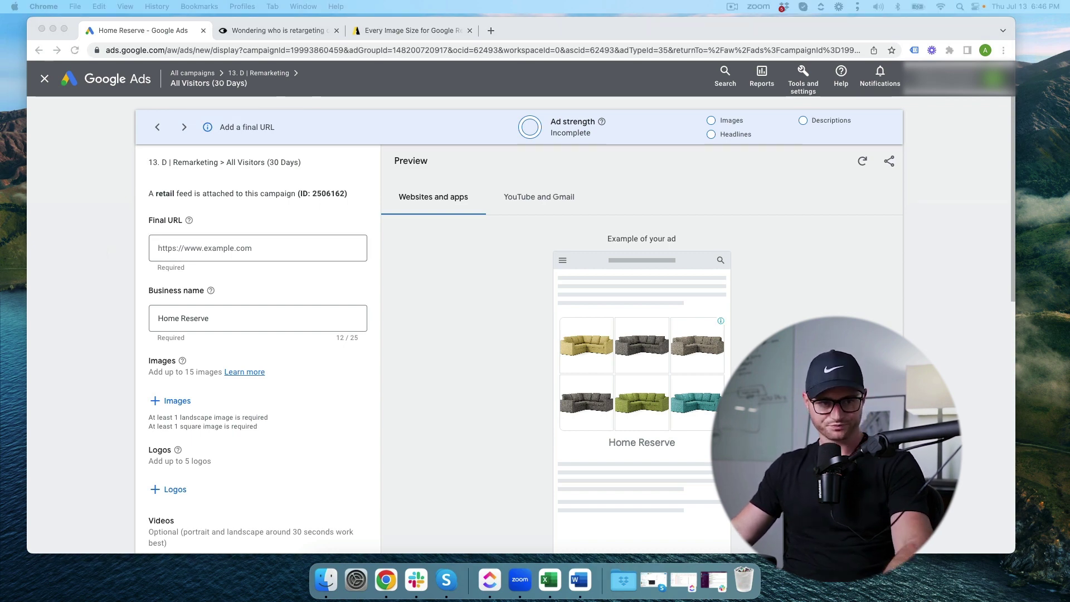
left_click(321, 244)
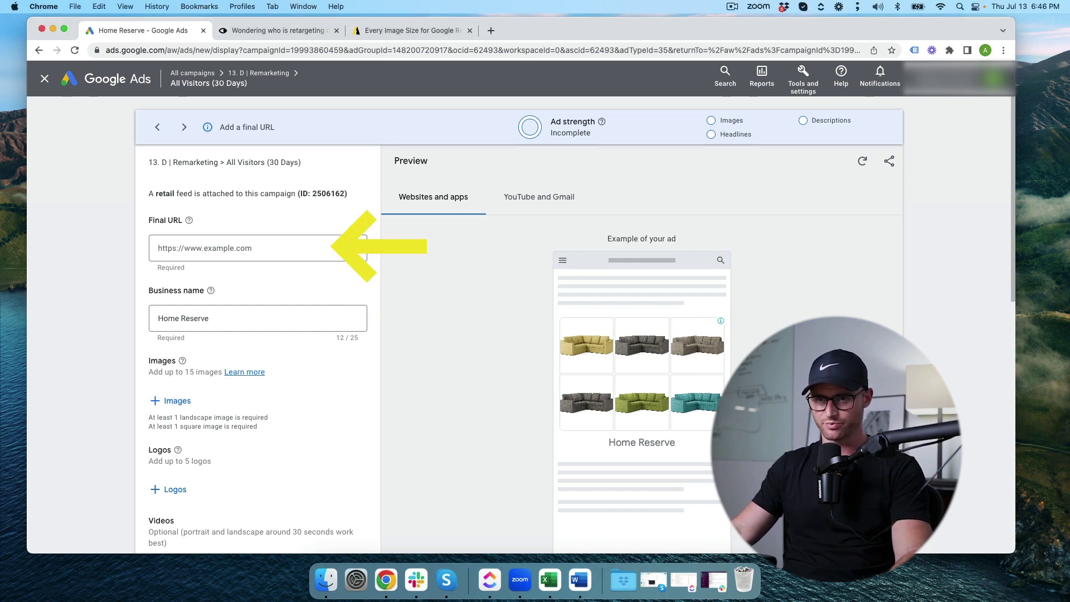
type("https://www.homereserve.com/family-friendly")
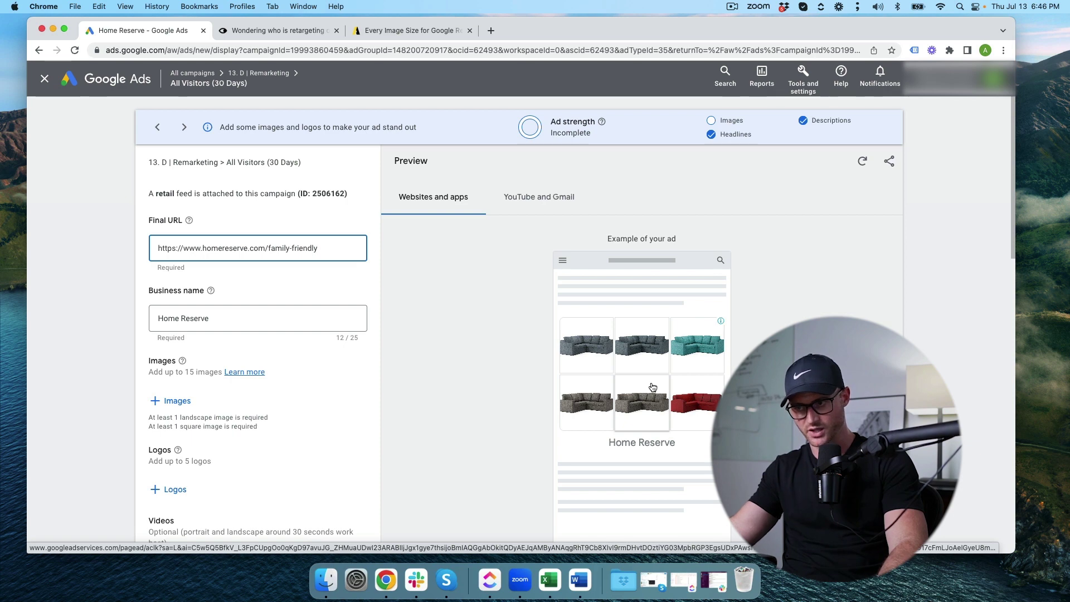
triple_click(310, 249)
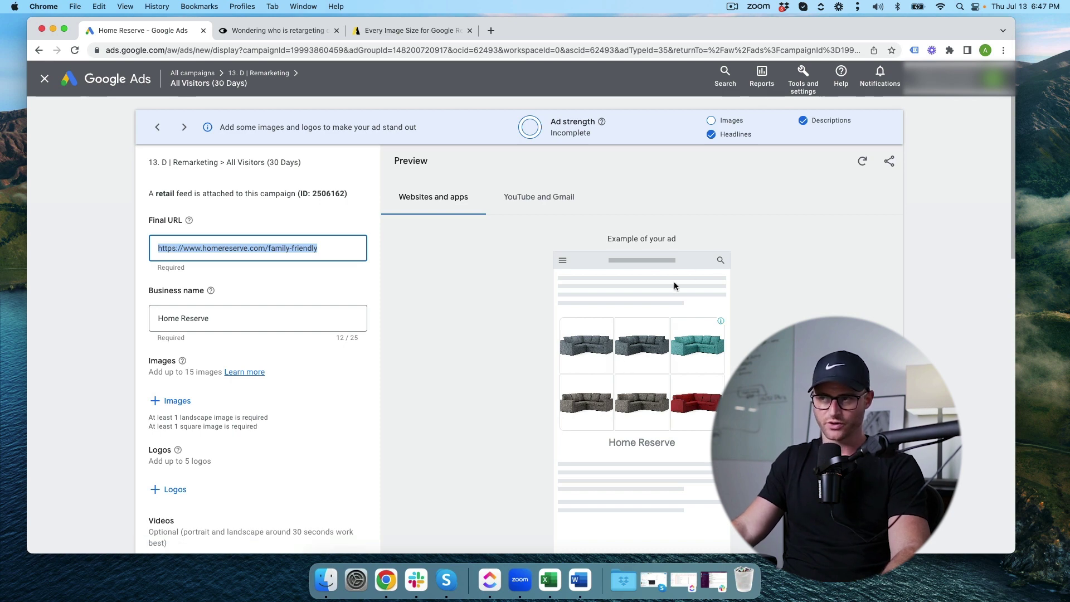
scroll(624, 284, "down", 2)
scroll(555, 276, "up", 2)
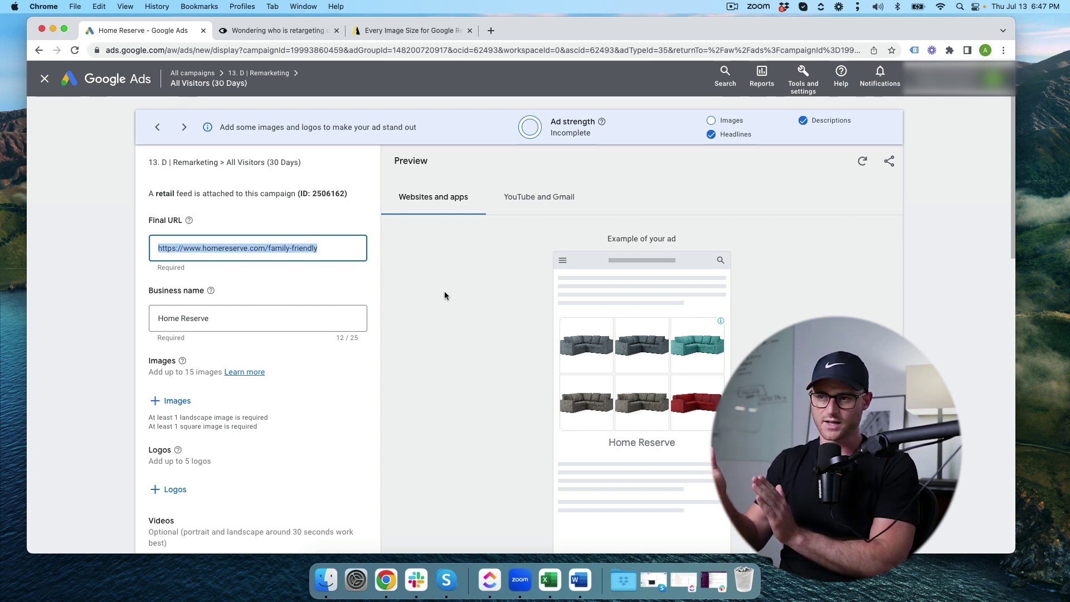
triple_click(196, 250)
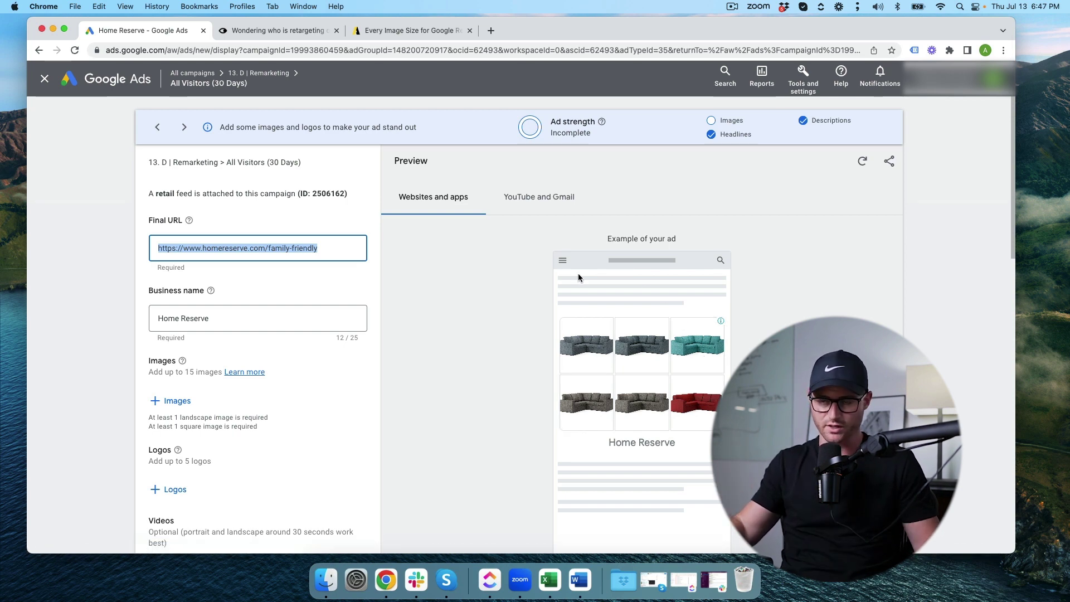
- Move past Business name, scroll down to Images, and switch to the image-size article
left_click(243, 330)
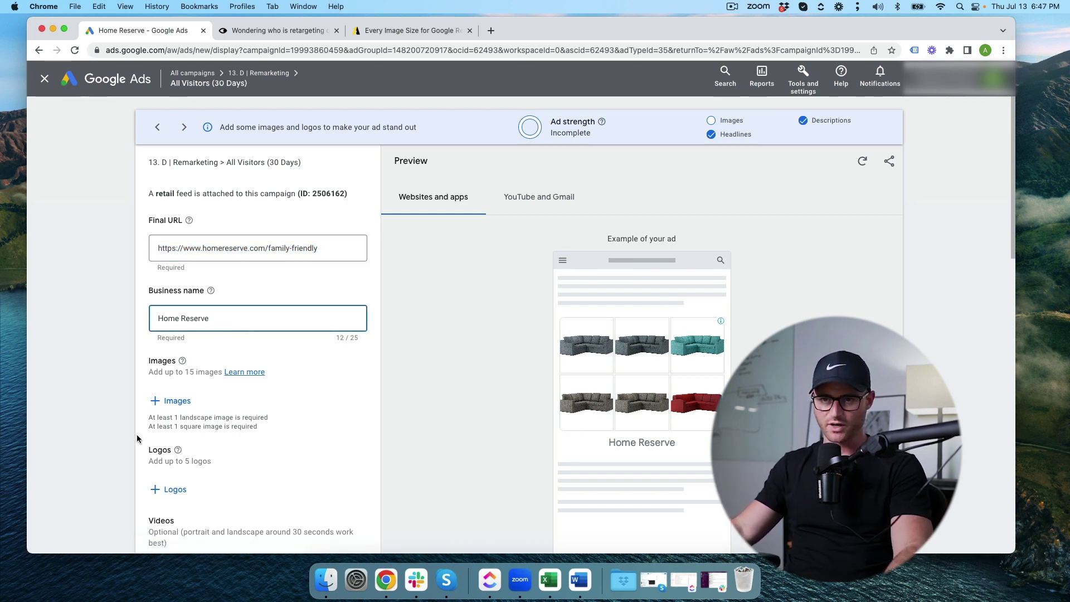
scroll(133, 407, "down", 3)
scroll(117, 301, "down", 2)
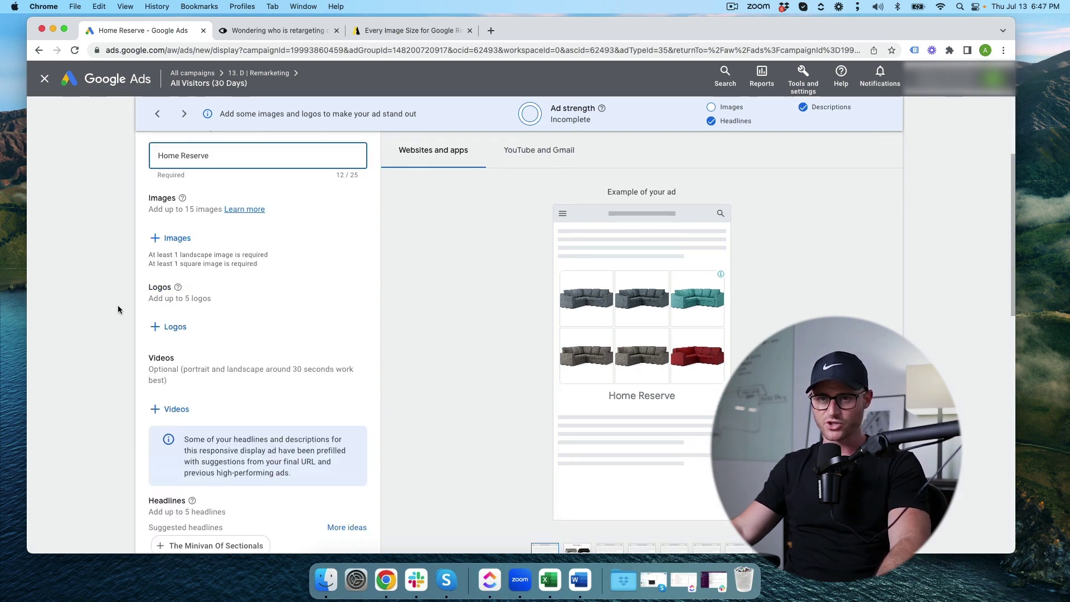
left_click_drag(148, 209, 219, 219)
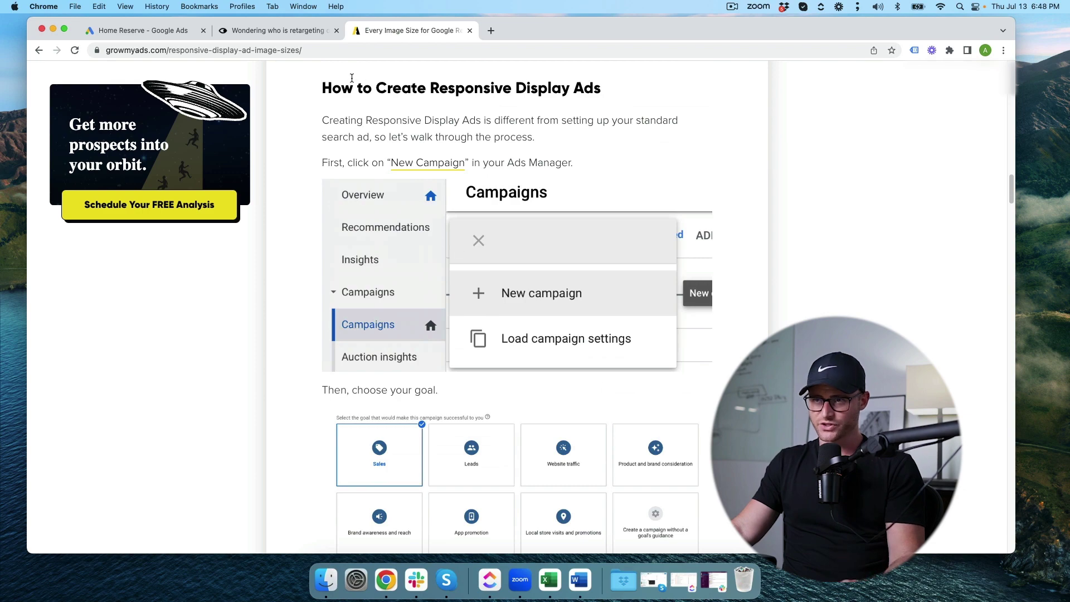
- Review the article's sizes: 1200 x 628 landscape, 1200 x 1200 square, 1200 x 300 logos
scroll(455, 244, "down", 10)
scroll(406, 188, "down", 7)
left_click_drag(323, 70, 552, 156)
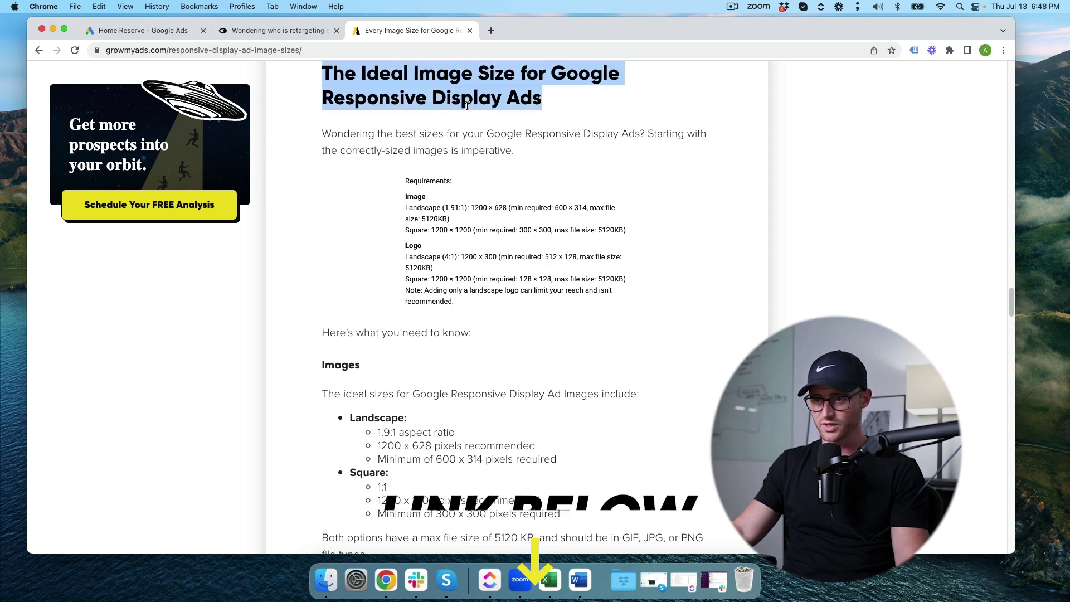
left_click(471, 126)
scroll(452, 250, "down", 3)
scroll(323, 140, "down", 1)
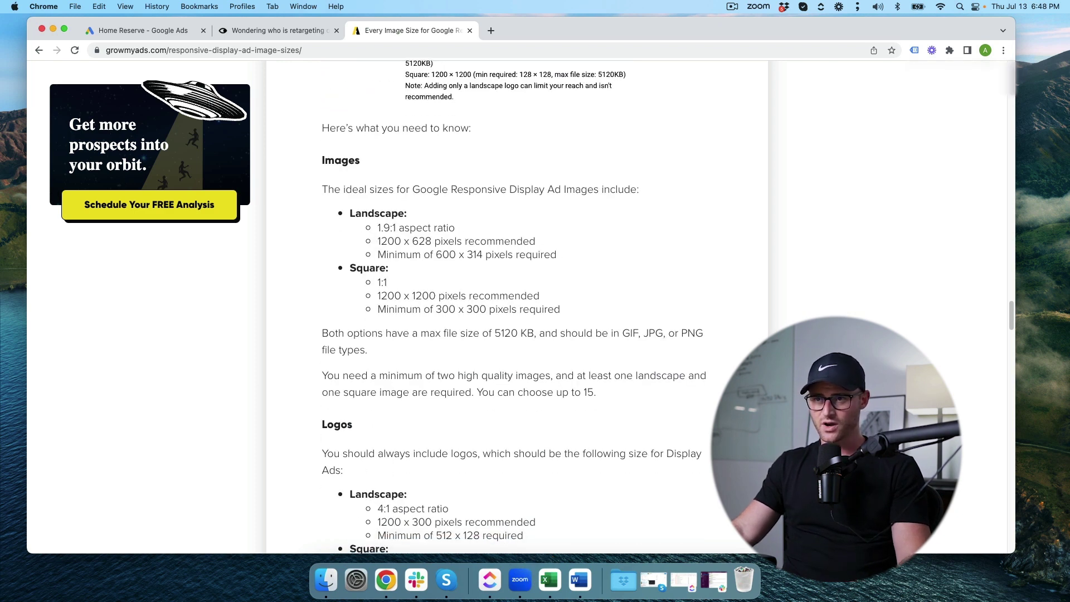
left_click_drag(343, 191, 608, 332)
left_click(608, 332)
scroll(414, 125, "down", 3)
scroll(414, 125, "up", 2)
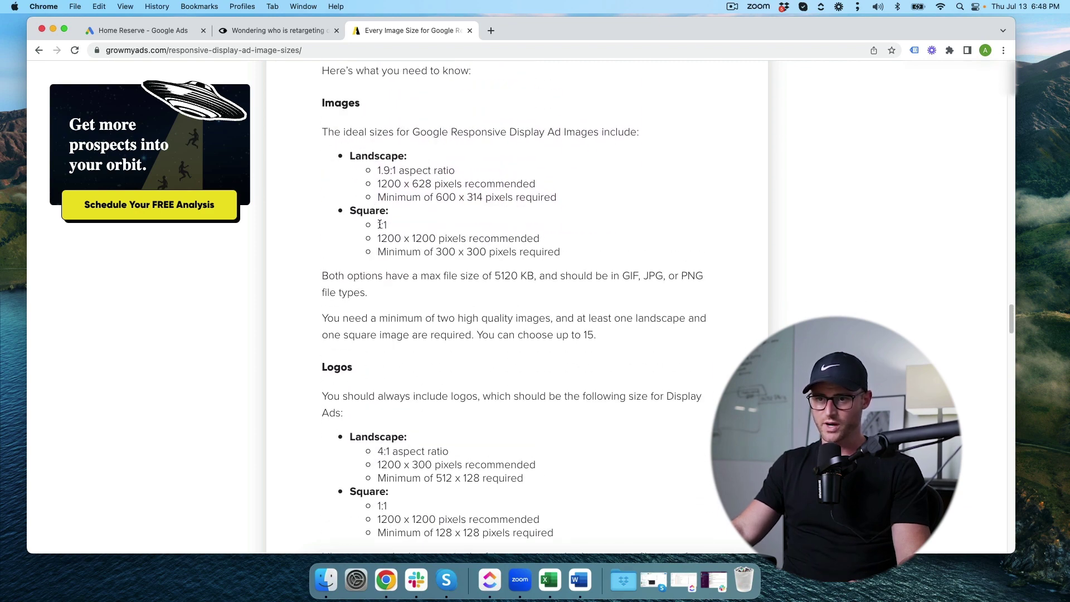
scroll(352, 209, "down", 3)
scroll(409, 217, "up", 3)
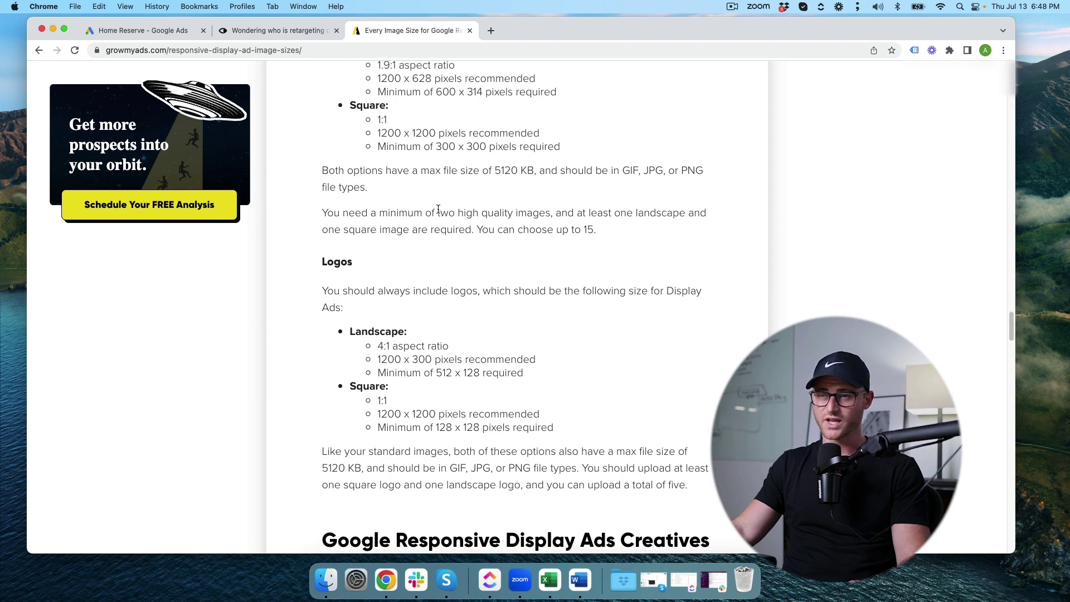
left_click(143, 31)
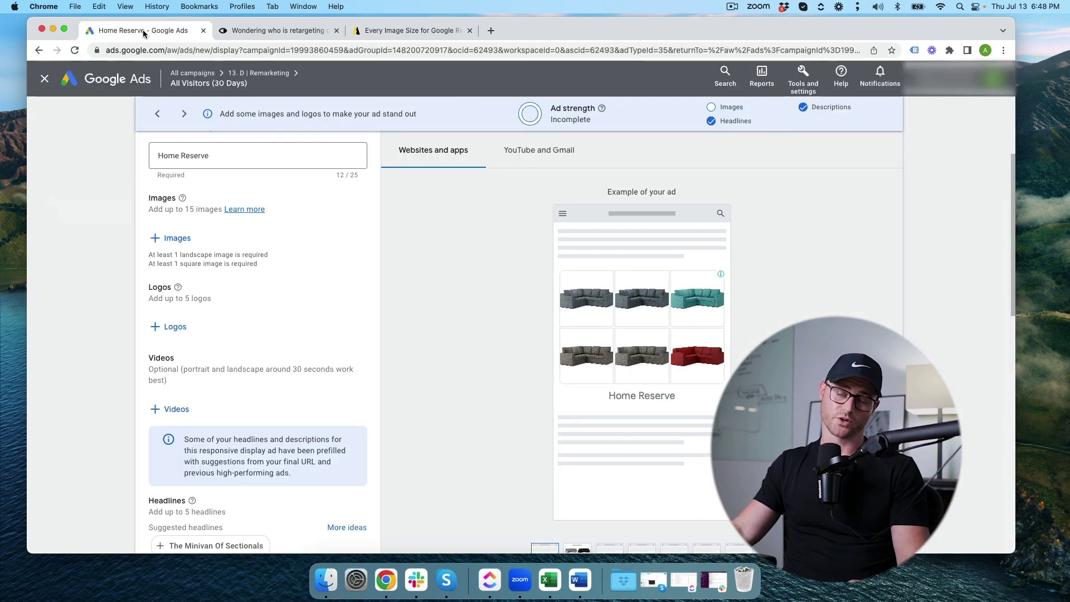
left_click(183, 199)
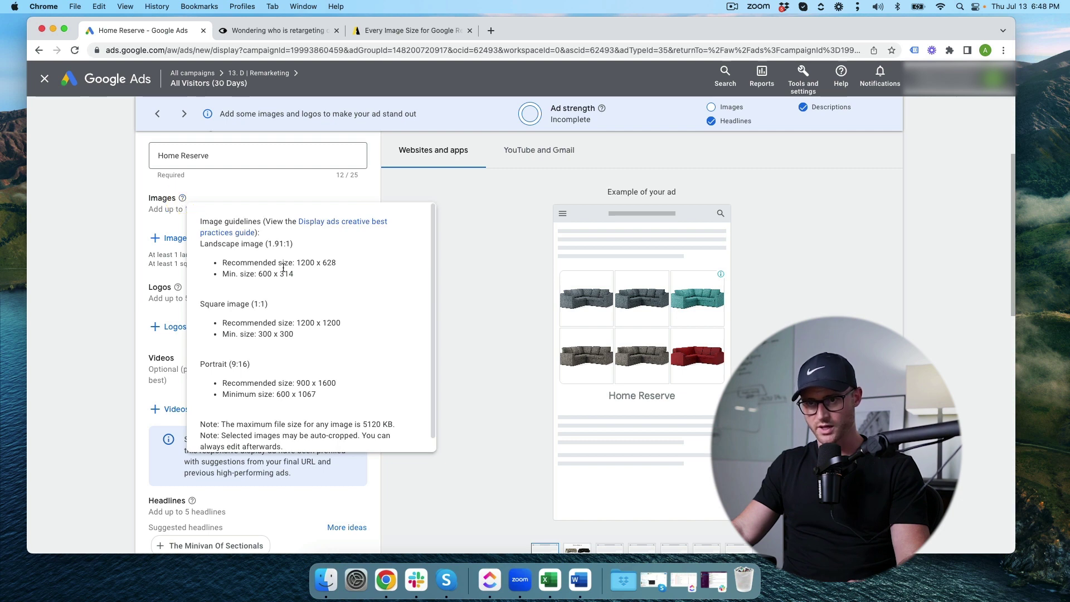
scroll(288, 273, "down", 1)
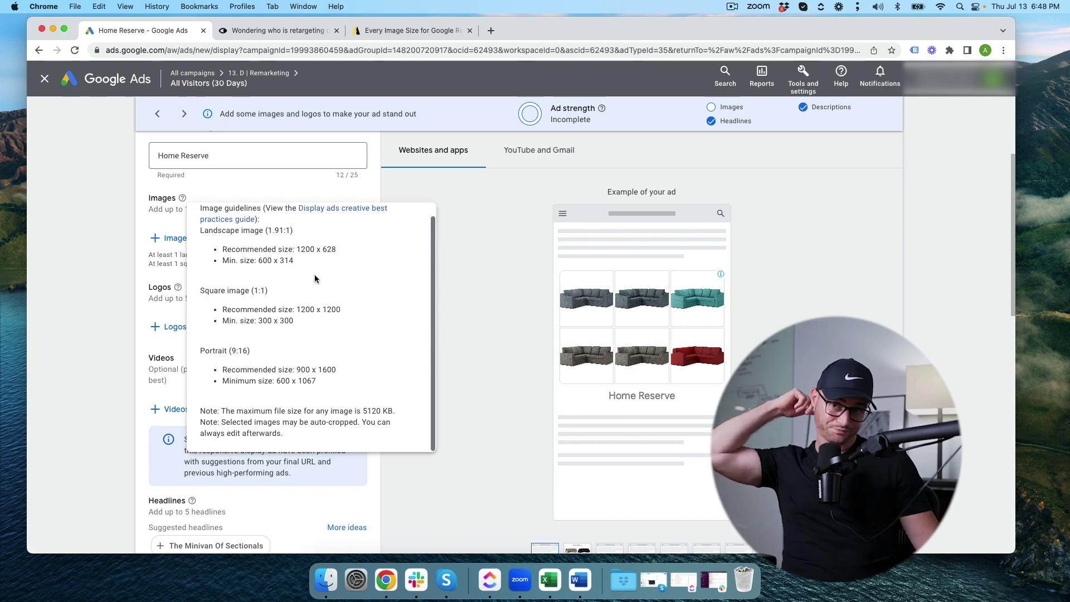
left_click(95, 210)
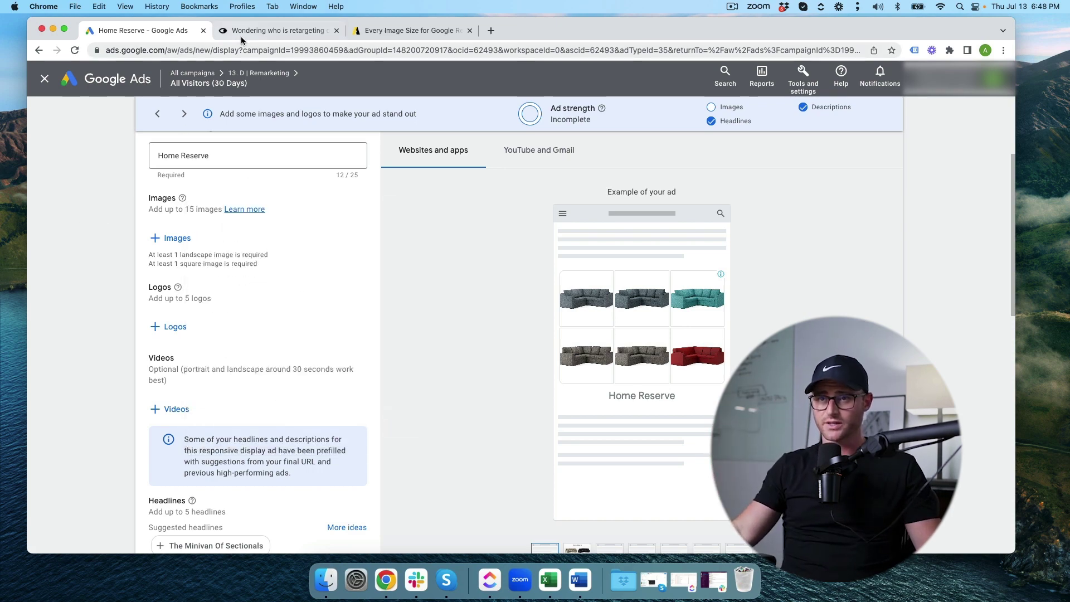
- View the whoisretargeting.me example ads, then return to the Home Reserve ad editor
left_click(242, 34)
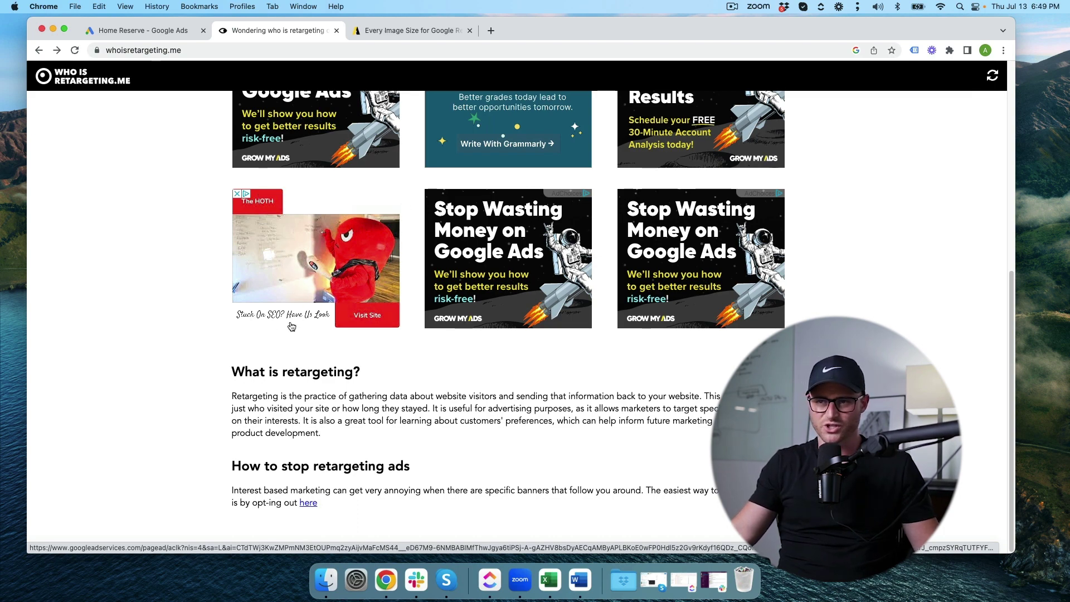
left_click(142, 30)
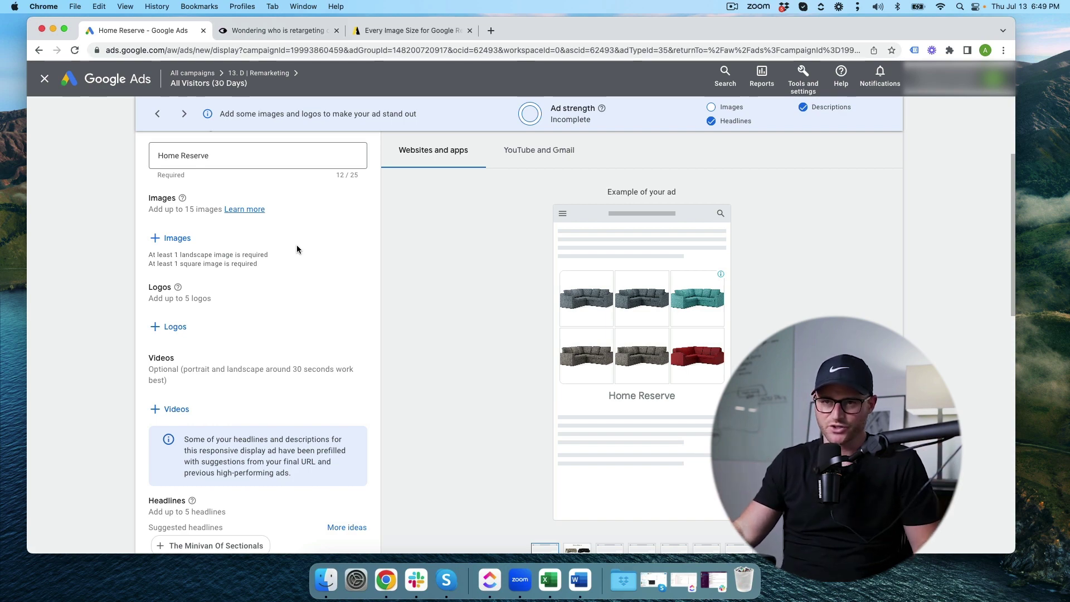
left_click(184, 240)
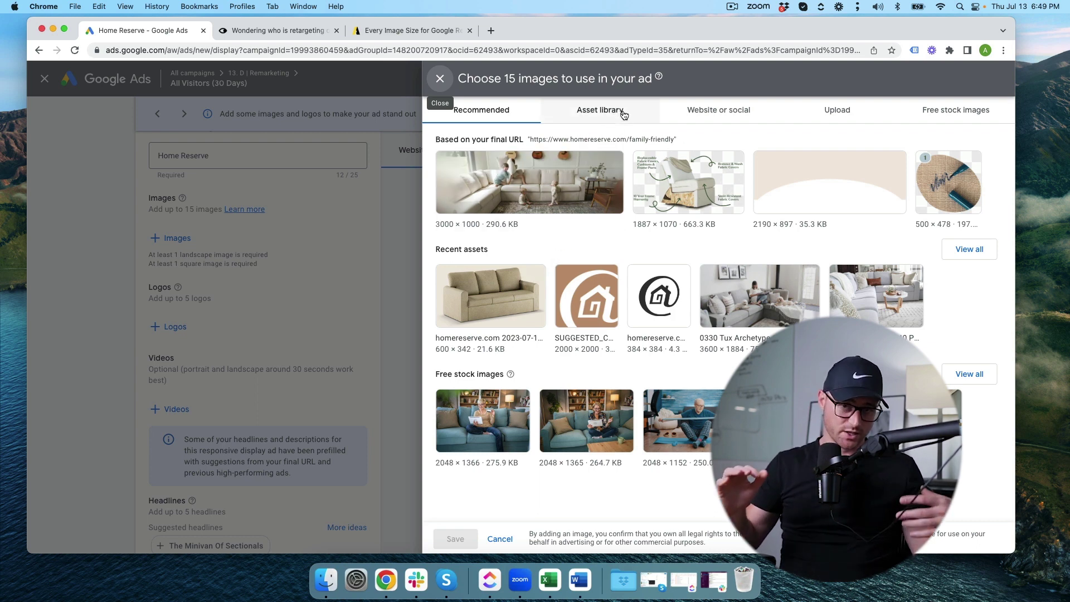
left_click(741, 107)
triple_click(662, 169)
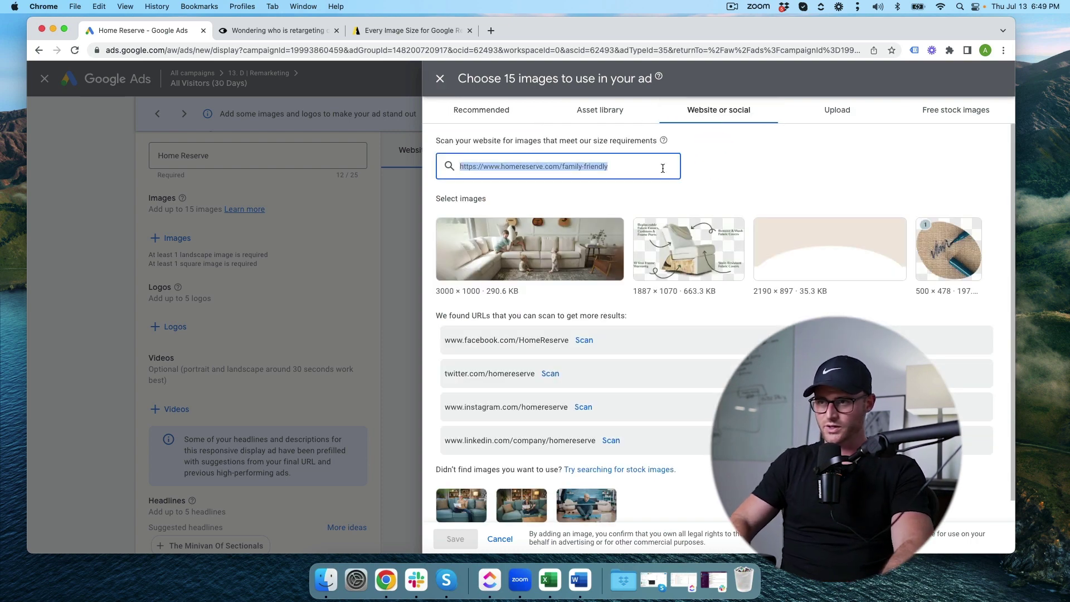
key("Right")
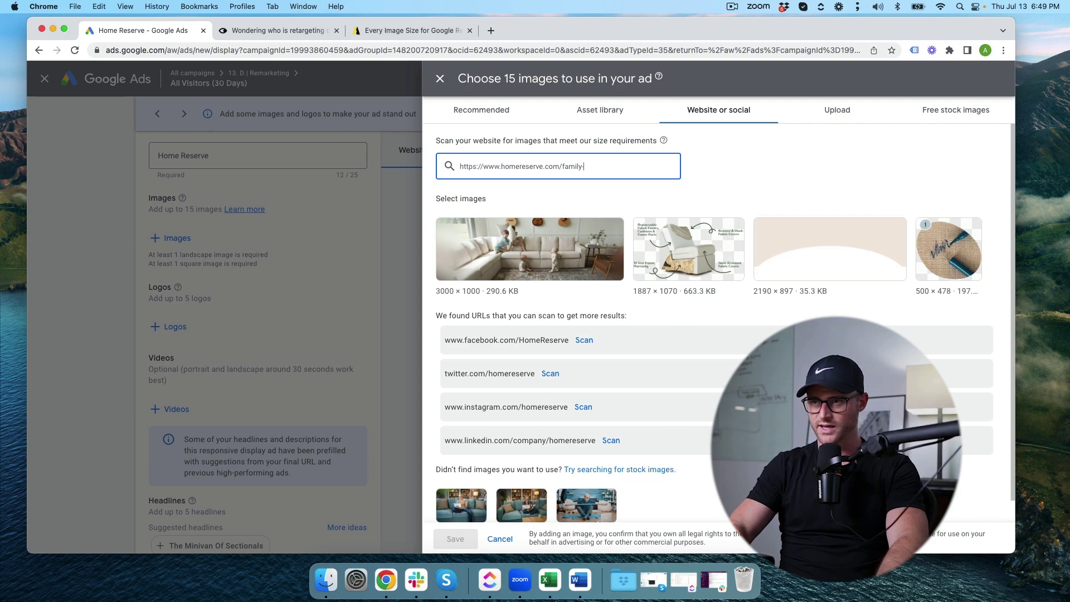
key("BackSpace")
key("Return")
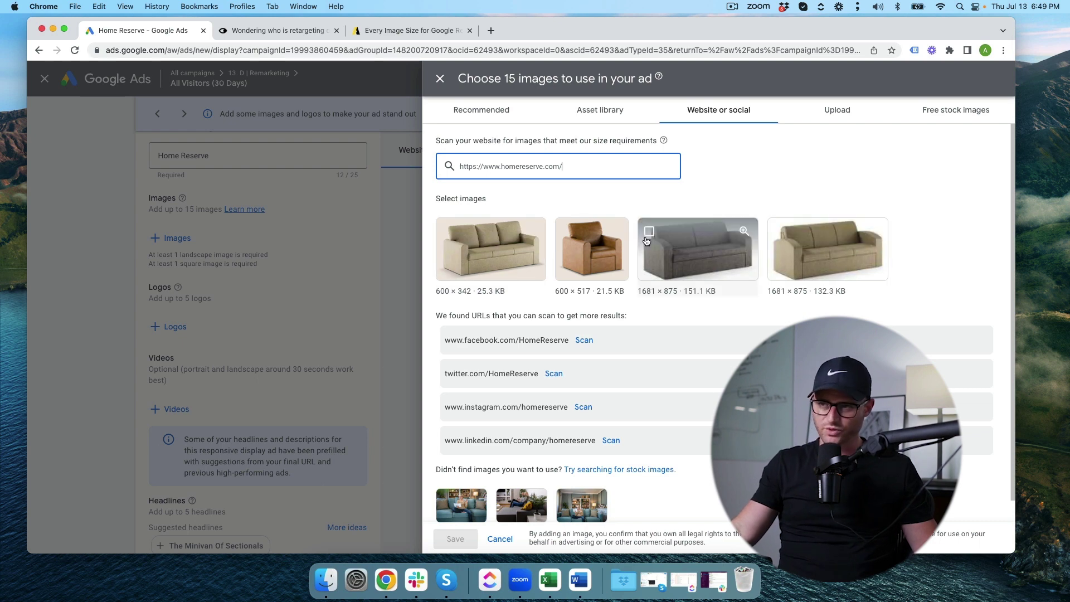
scroll(695, 237, "down", 1)
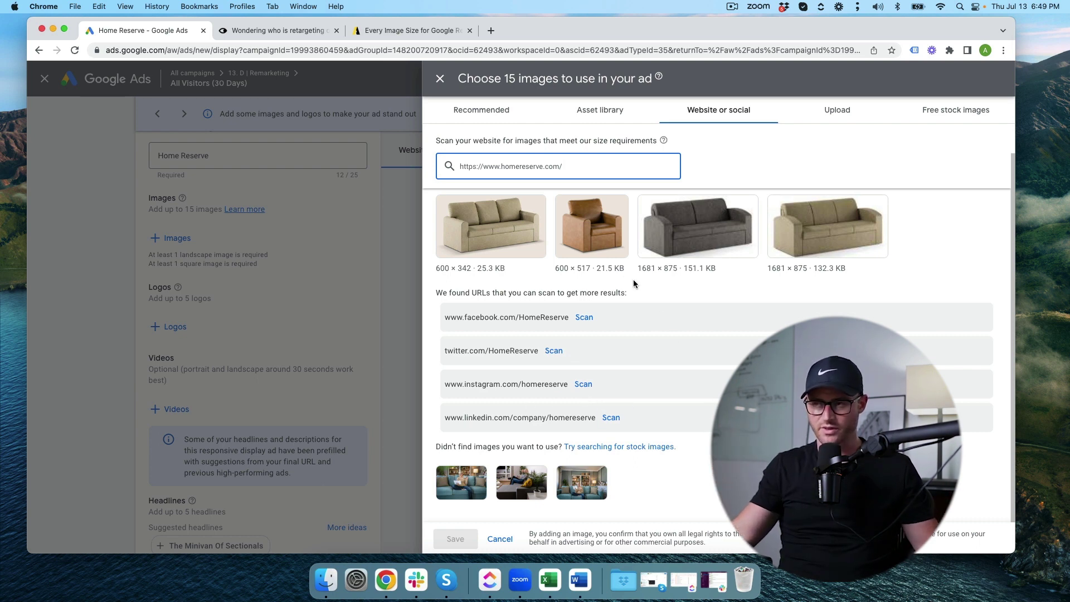
scroll(623, 268, "up", 1)
- Search free stock images for 'sofa' and browse the results
left_click(945, 113)
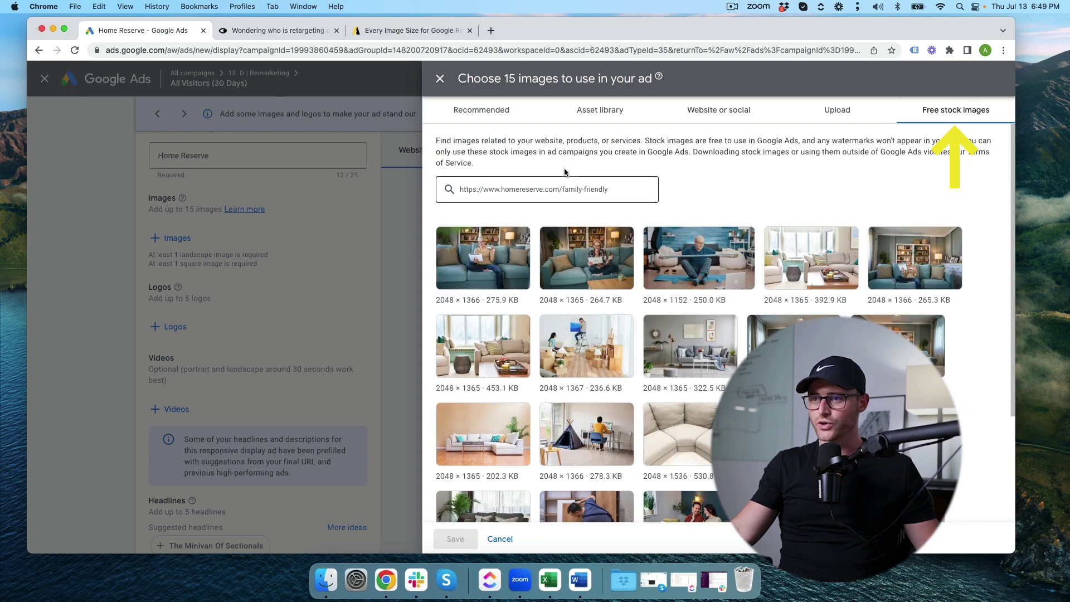
left_click(573, 188)
key("super+a")
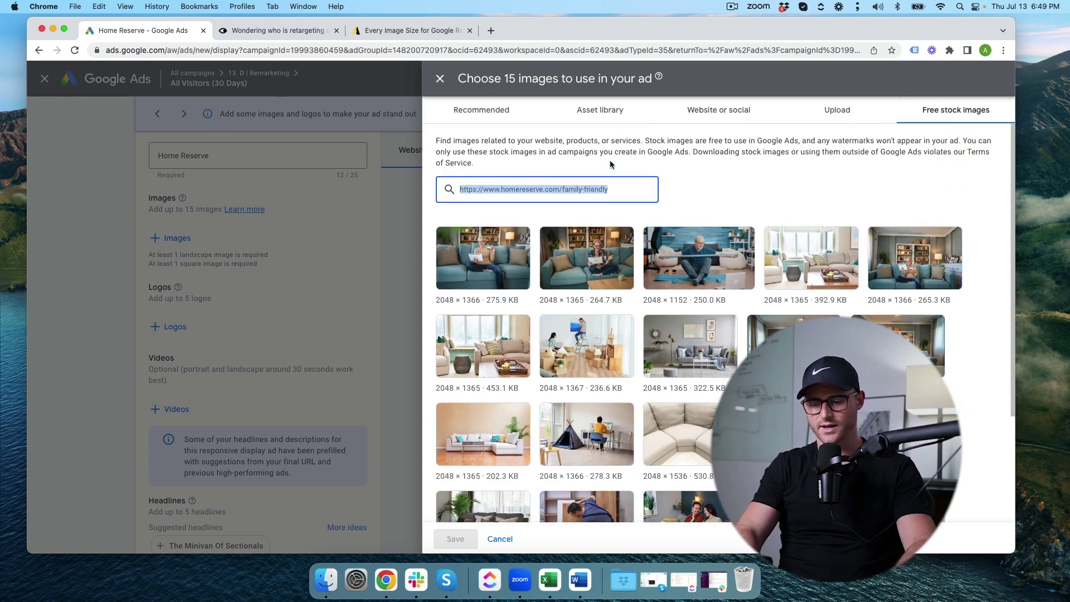
key("BackSpace")
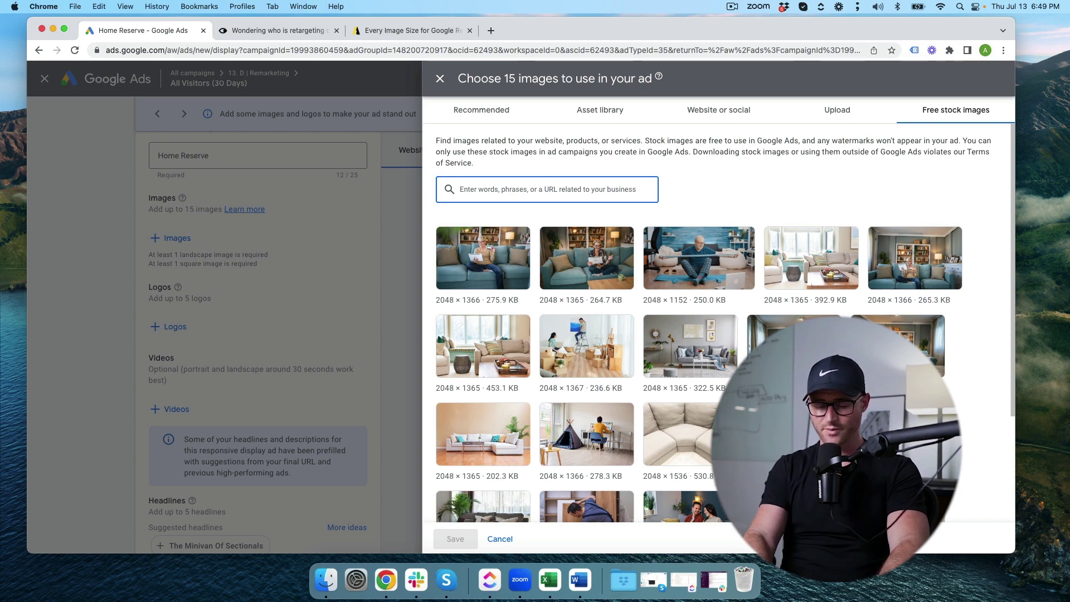
type("sofa")
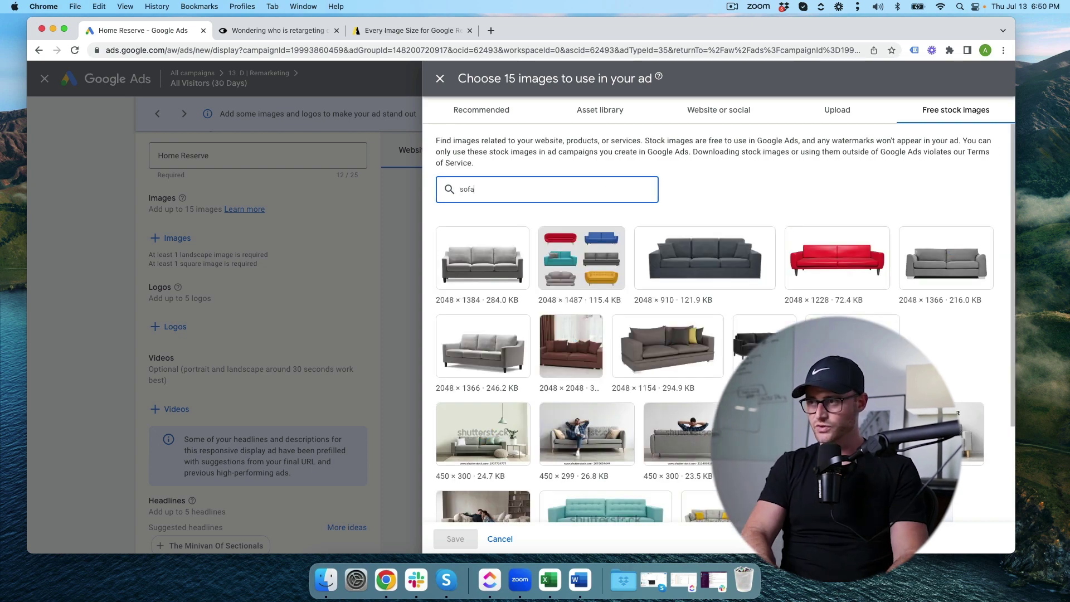
scroll(613, 270, "down", 3)
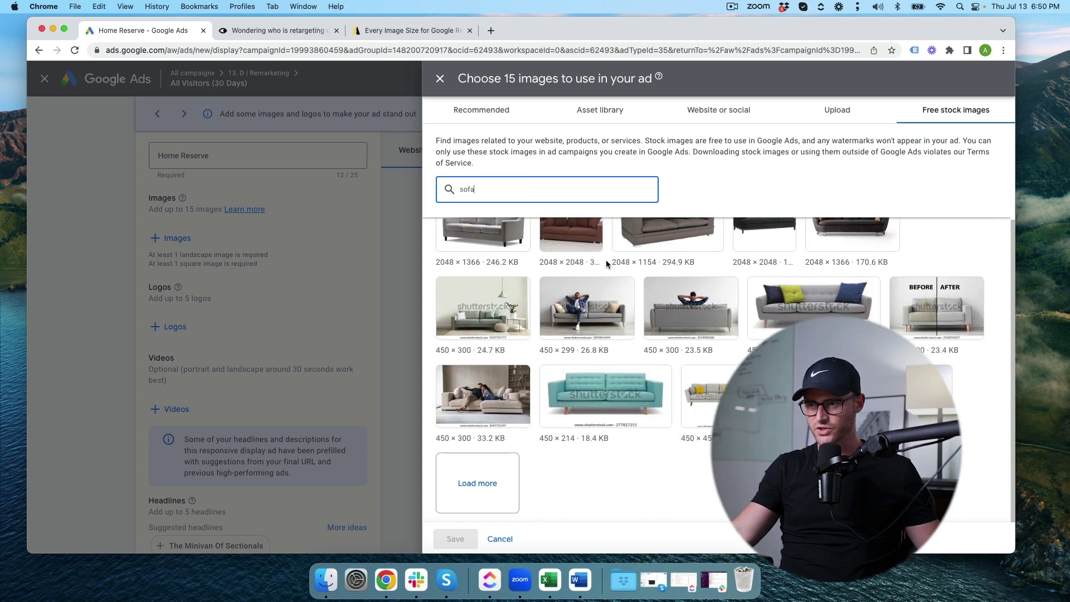
scroll(574, 250, "up", 3)
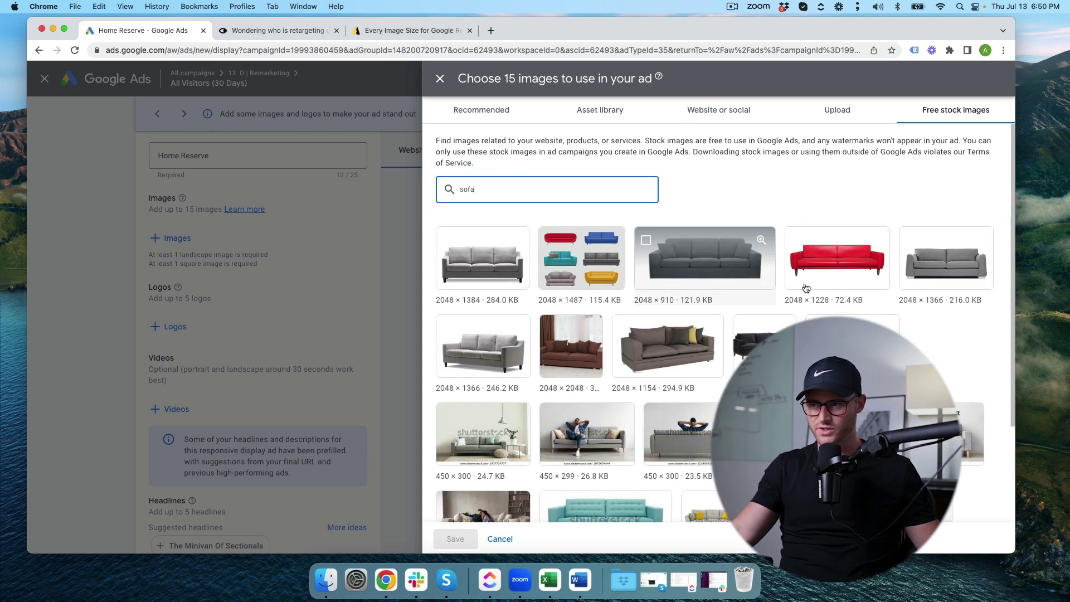
- Add the grey, white and green sectional sofa photos from the Asset library to the ad
left_click(600, 110)
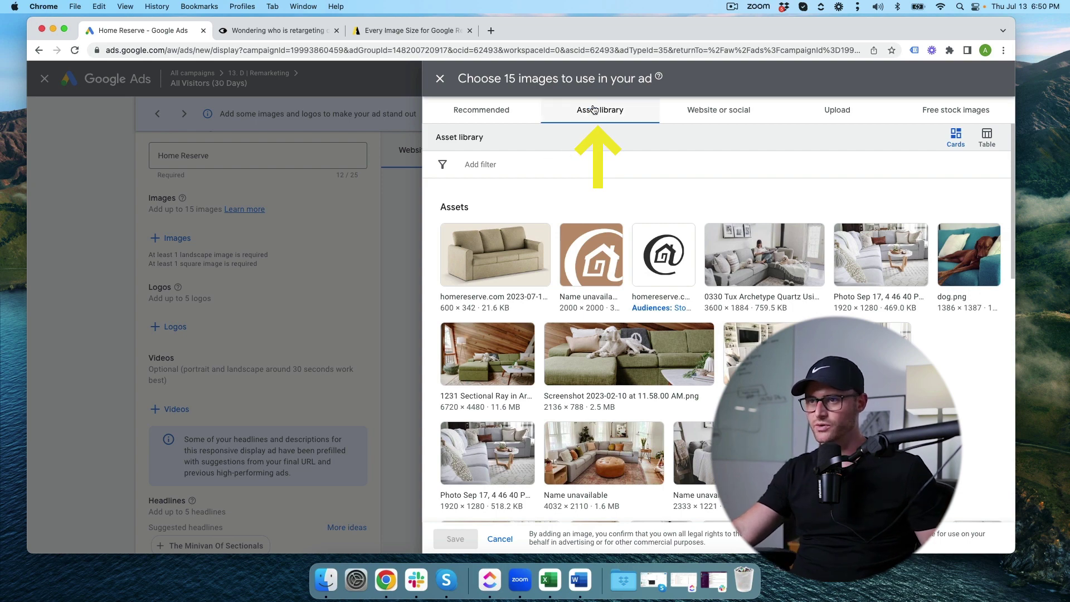
scroll(672, 291, "down", 1)
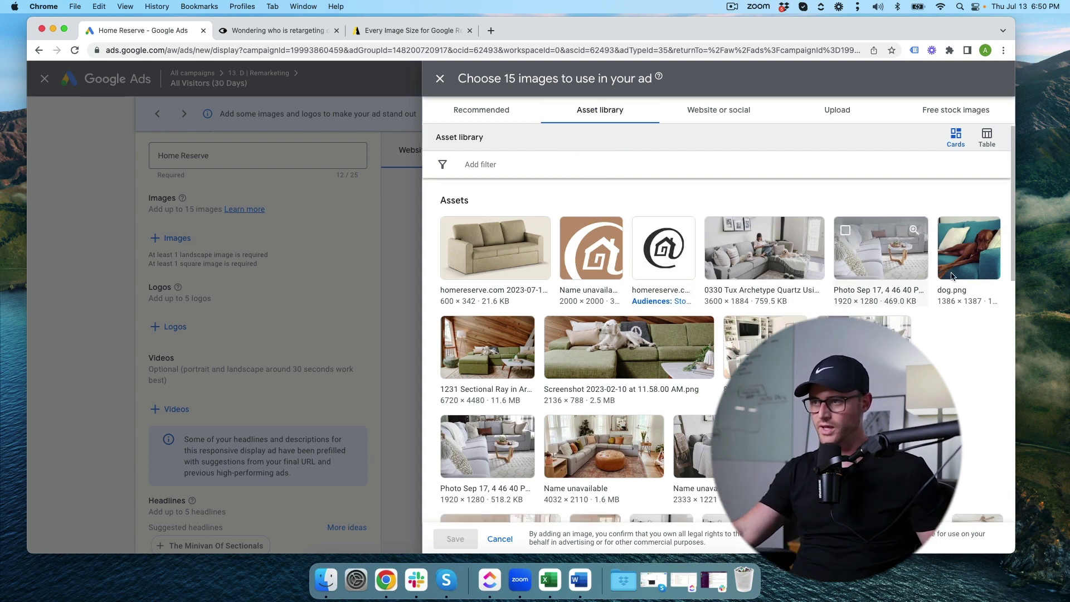
left_click(802, 267)
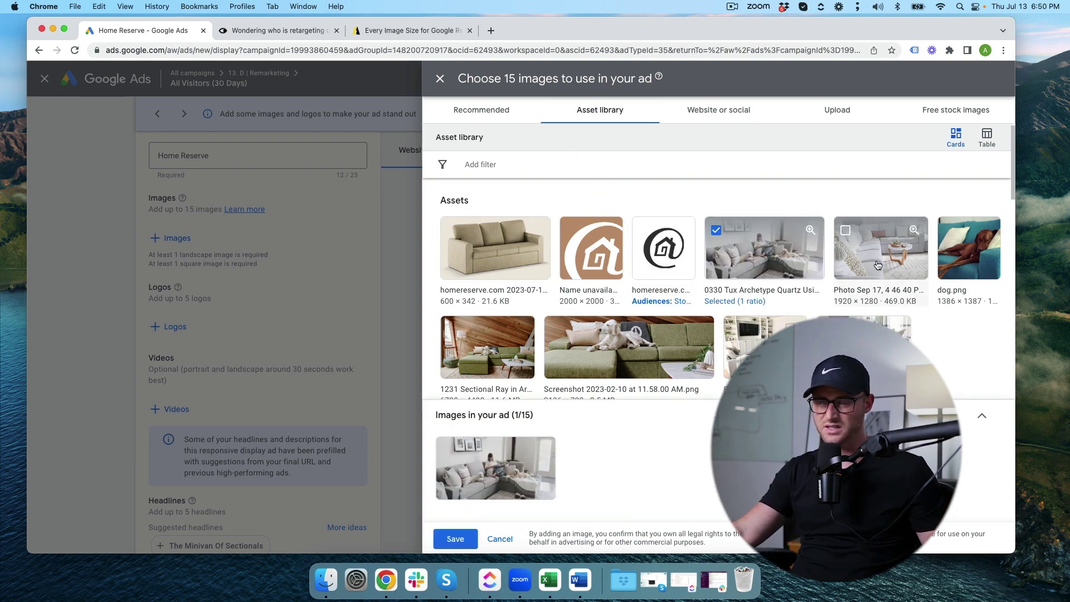
left_click(876, 266)
scroll(833, 279, "down", 3)
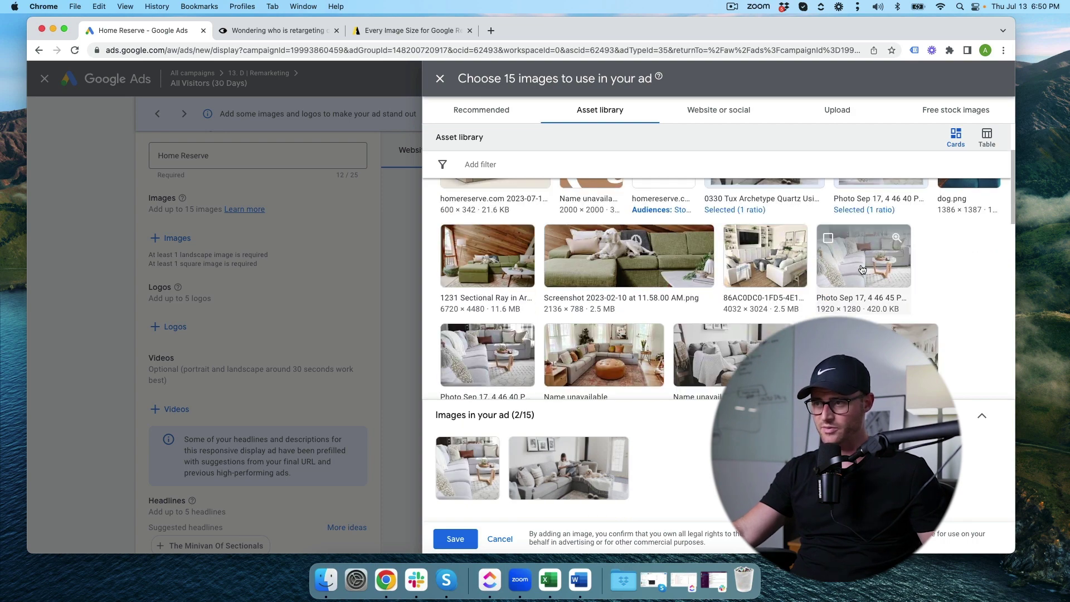
scroll(870, 284, "up", 3)
scroll(907, 295, "down", 2)
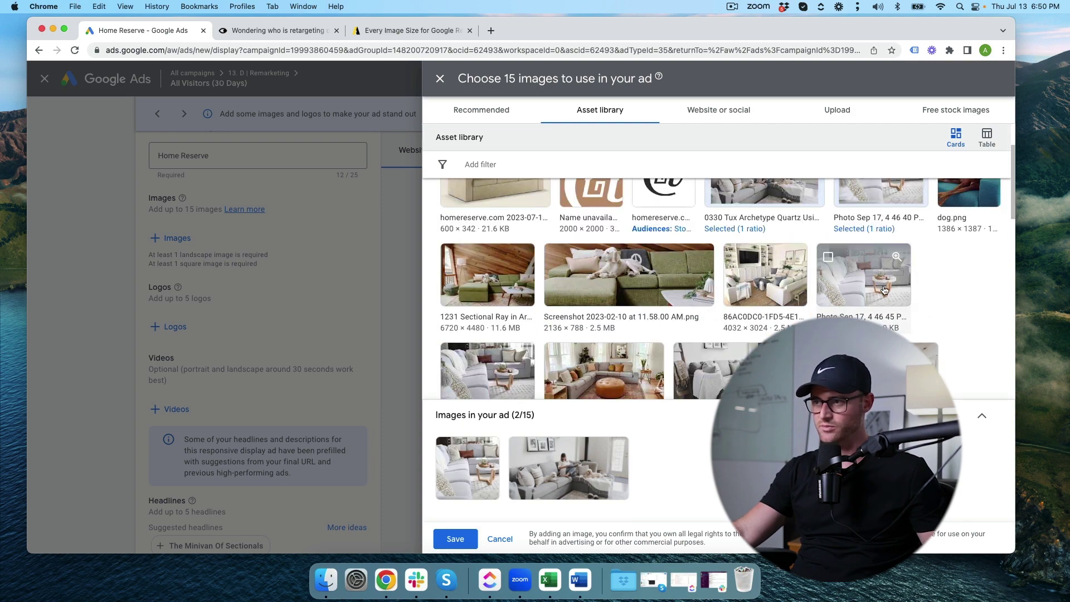
left_click(884, 289)
left_click(629, 278)
left_click(487, 279)
scroll(518, 307, "down", 2)
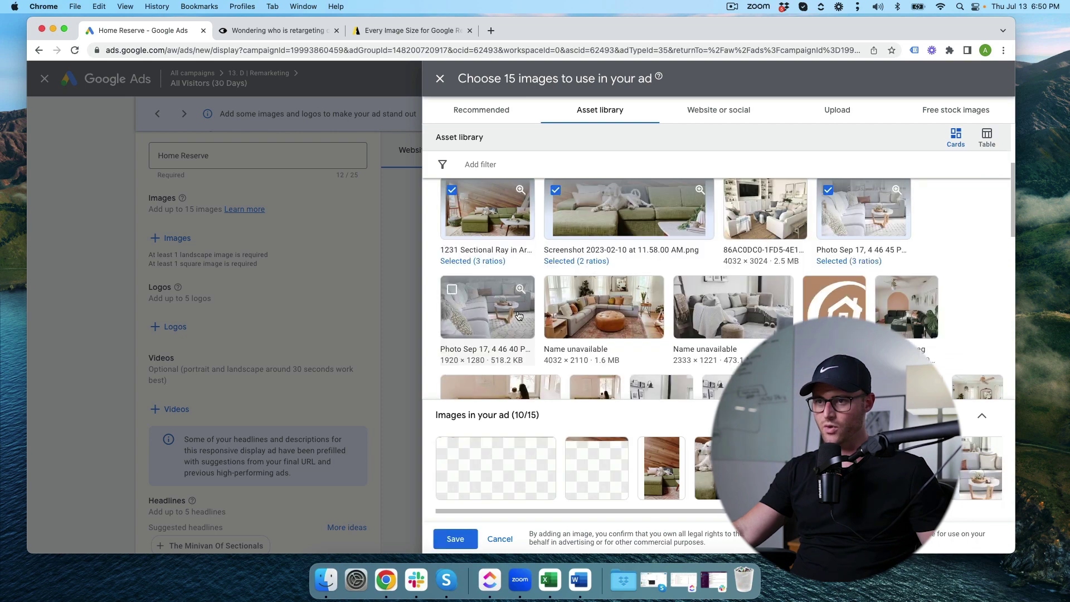
- Crop the green sectional photo to 1.91:1 and 1:1 only, dropping the 9:16 crop
left_click(459, 262)
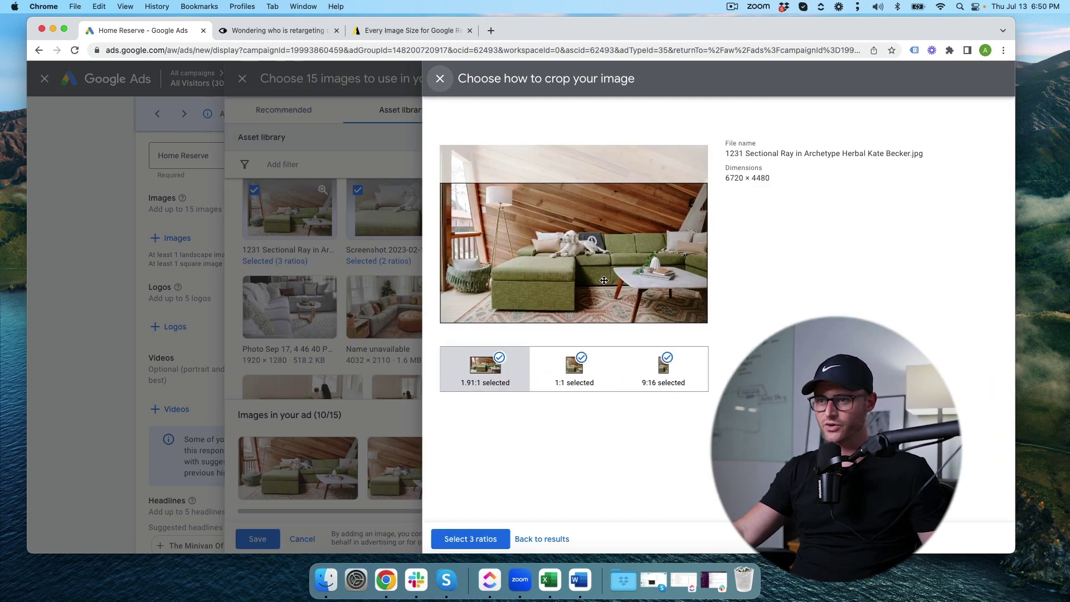
left_click_drag(613, 271, 556, 248)
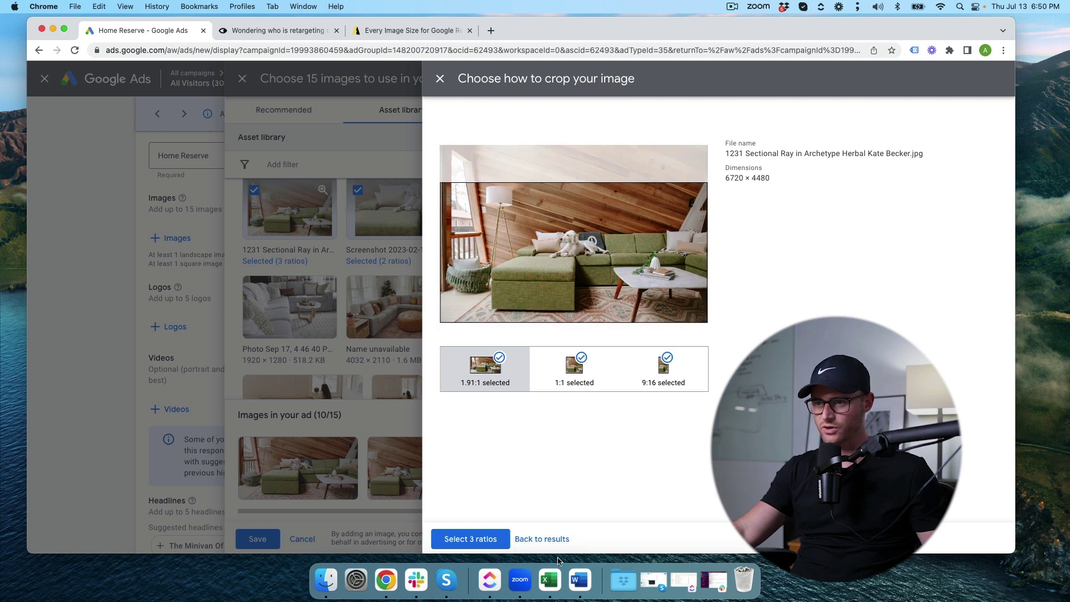
left_click(640, 383)
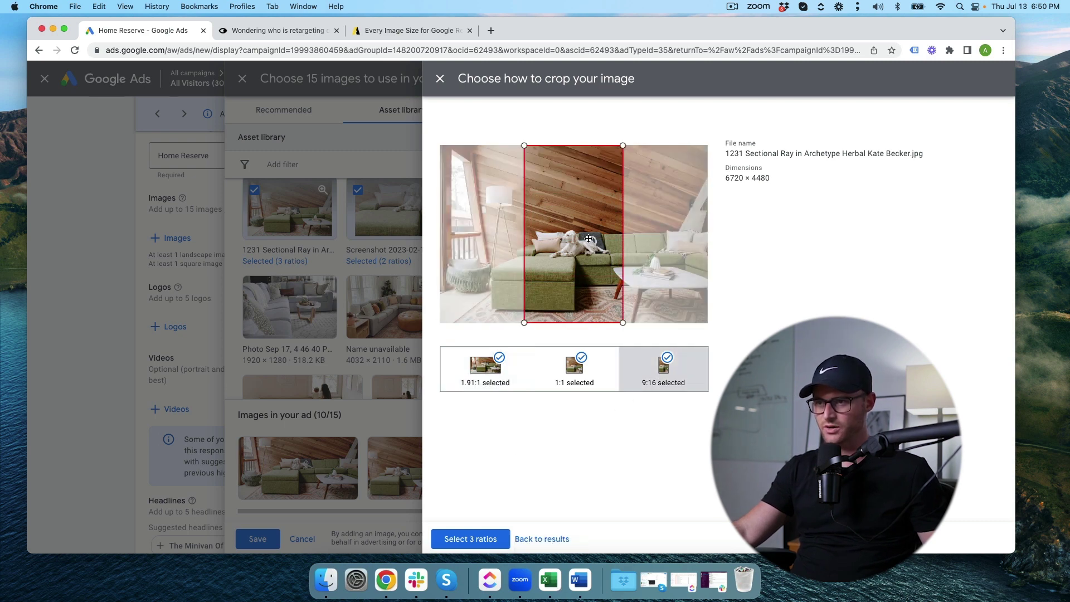
left_click(667, 358)
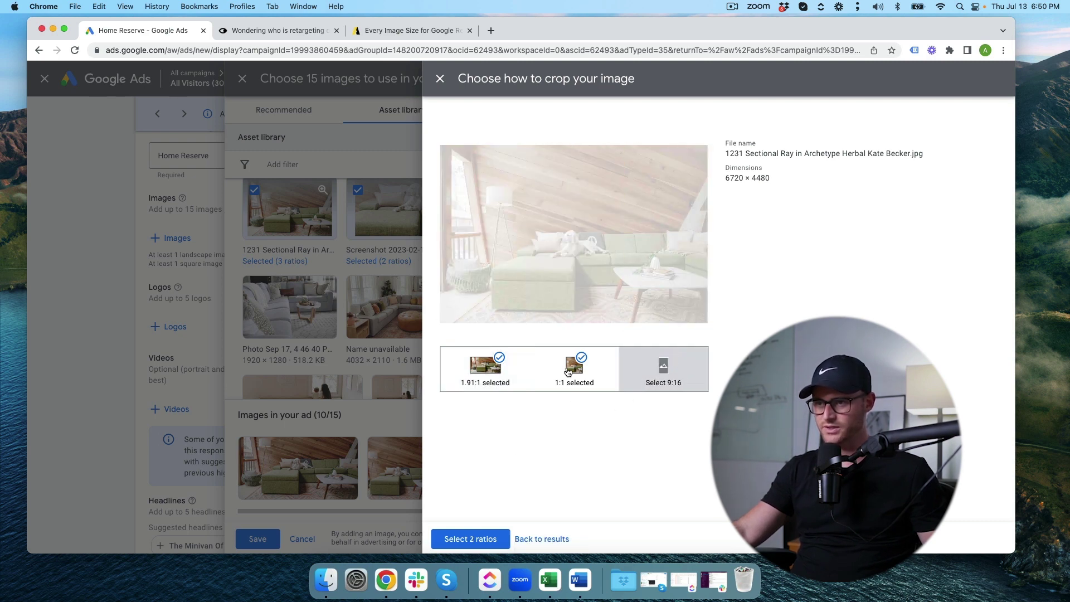
left_click(565, 375)
left_click_drag(608, 259, 591, 277)
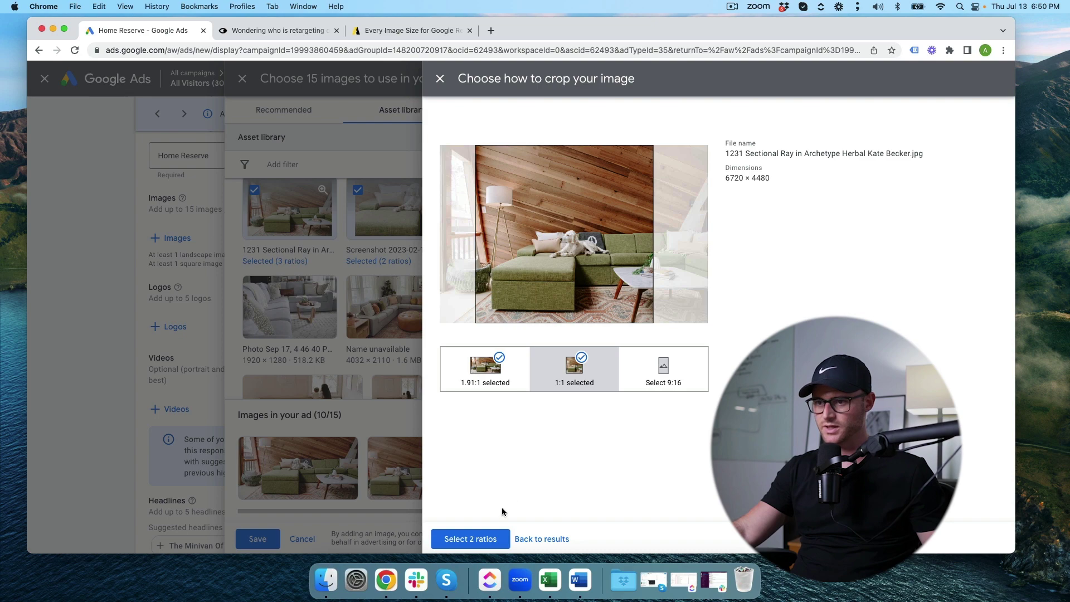
left_click(484, 540)
- Add the image 14 and discovery 2 crops to reach 15/15 images and save them
scroll(719, 236, "down", 3)
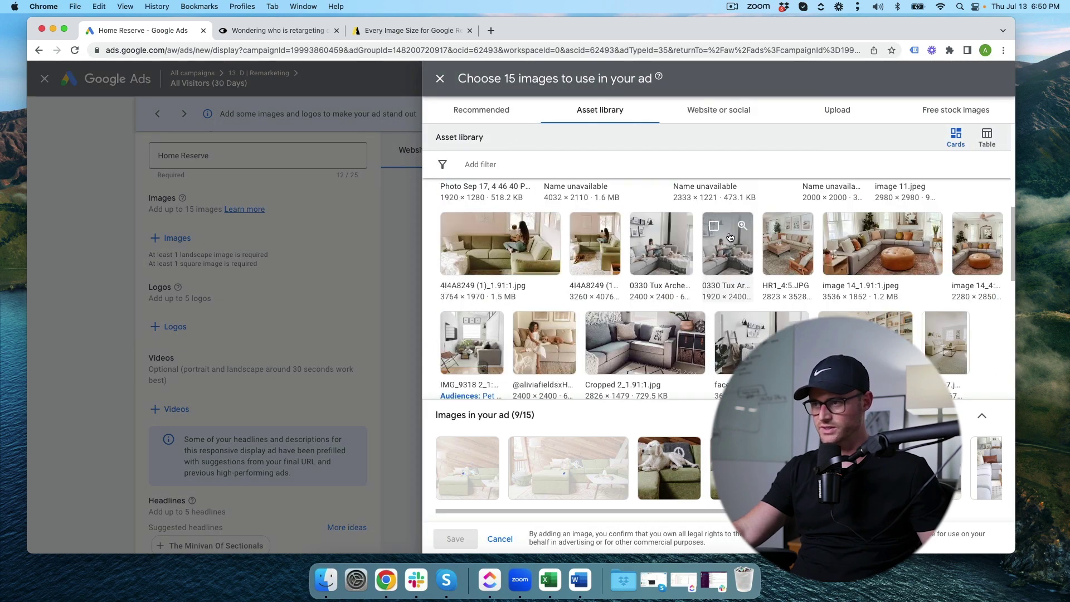
left_click(833, 259)
left_click(977, 243)
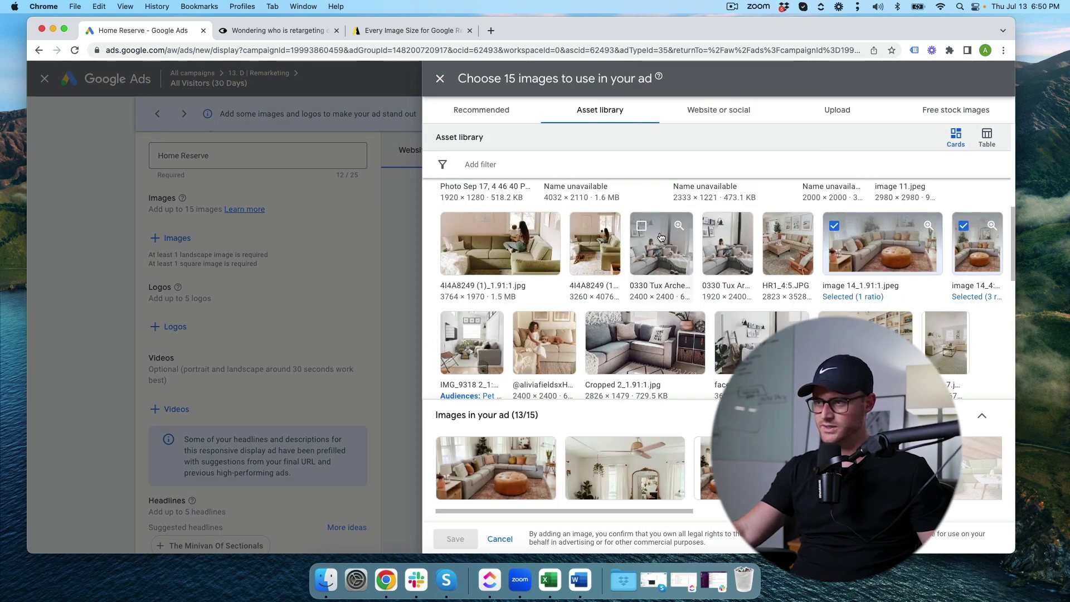
scroll(661, 235, "down", 10)
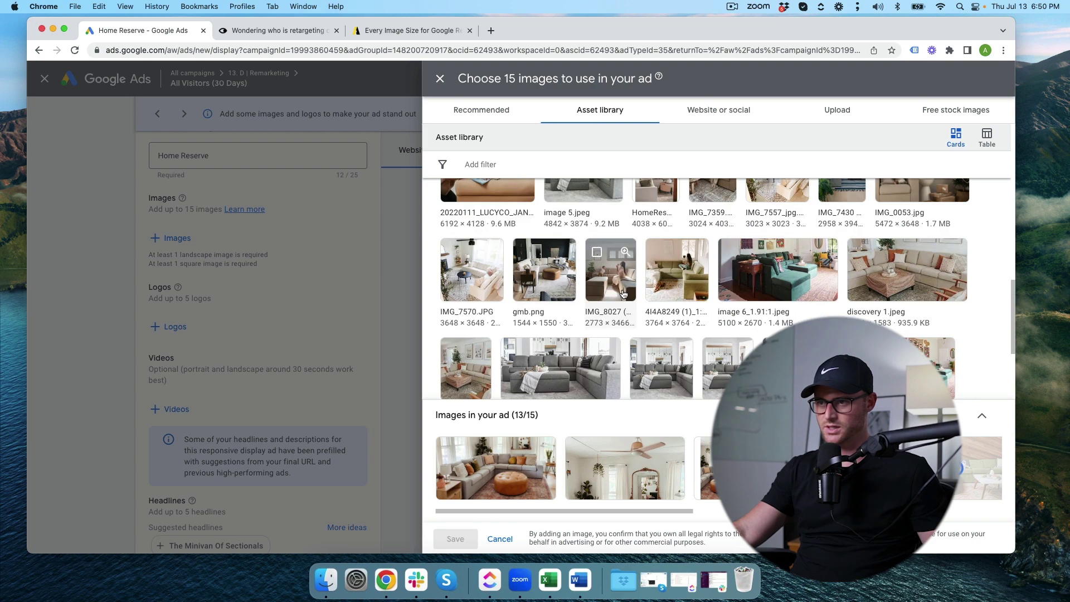
left_click(591, 326)
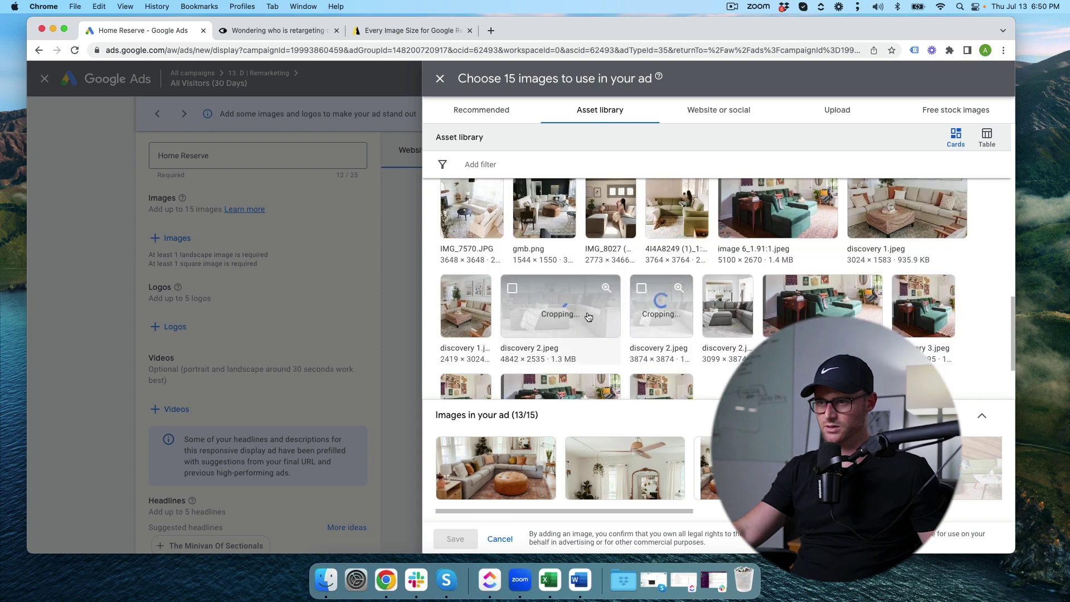
scroll(591, 312, "down", 3)
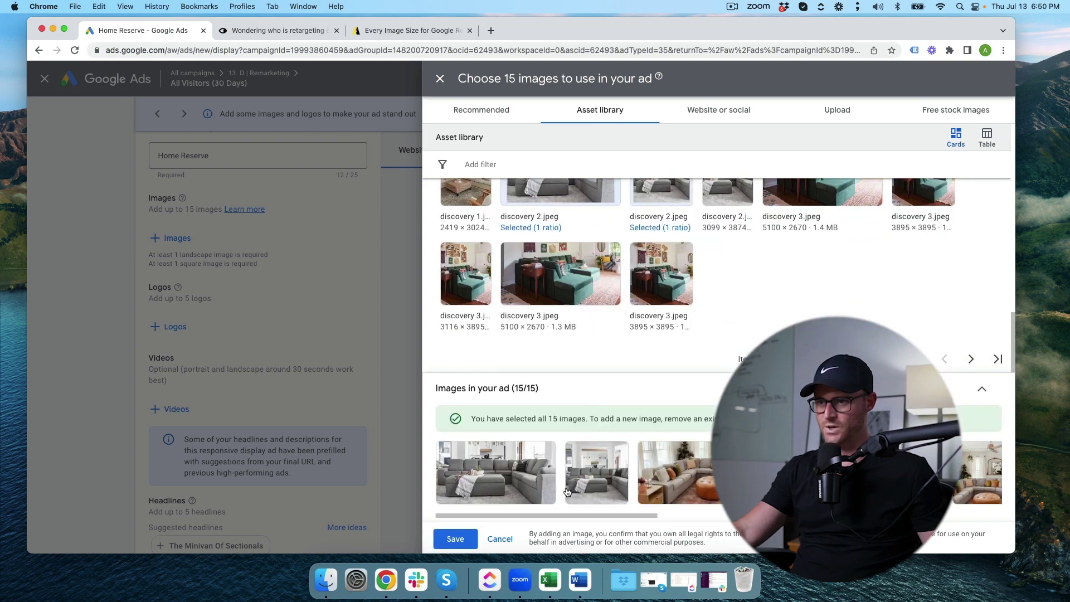
left_click(455, 539)
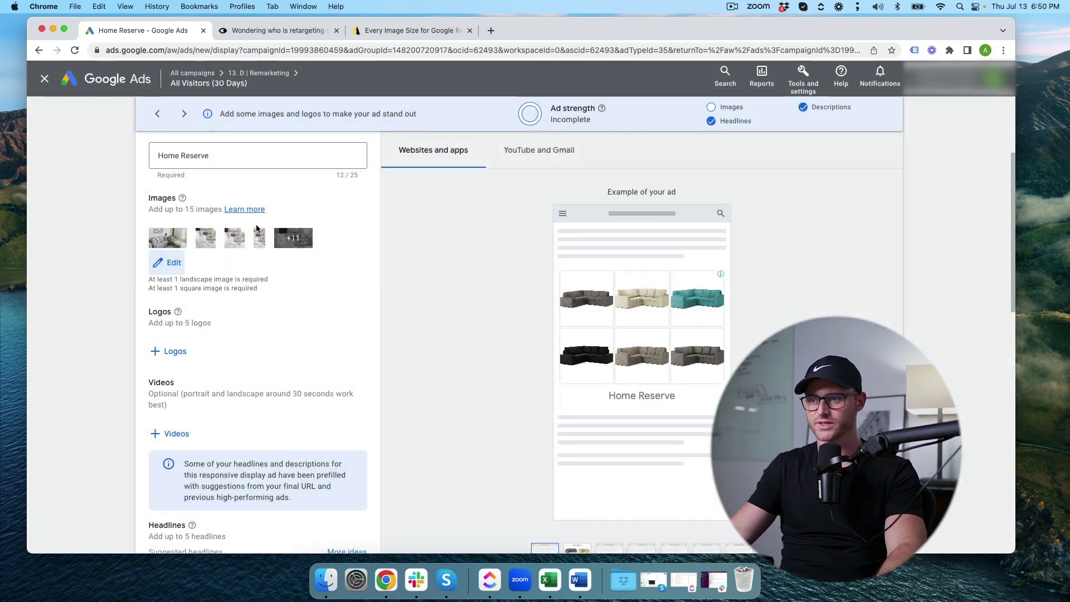
- Save the 384×384 house logo from Website or social as the ad's logo
left_click(175, 351)
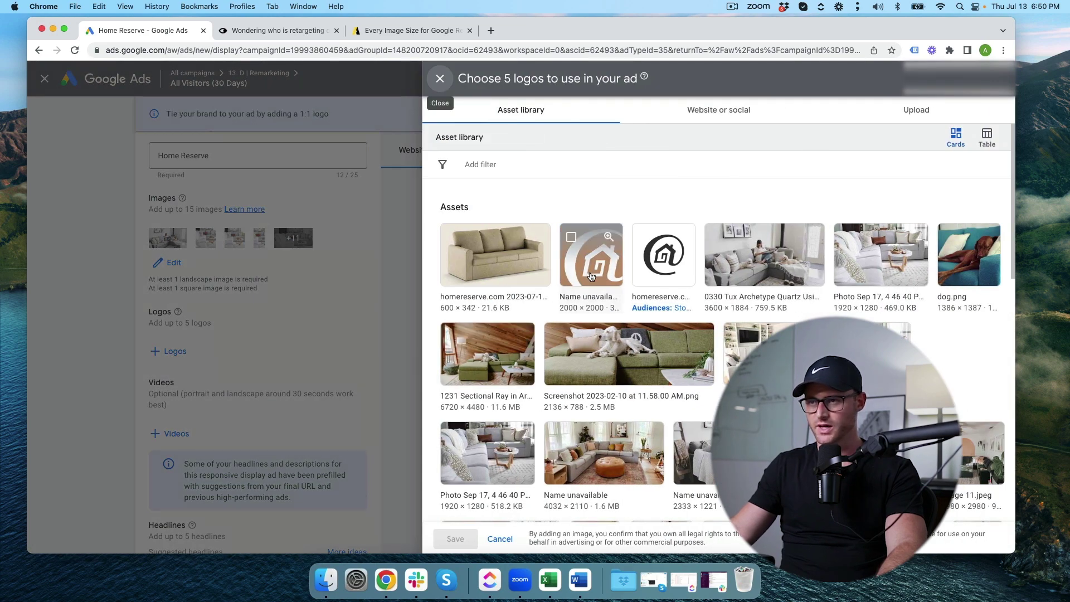
left_click(713, 109)
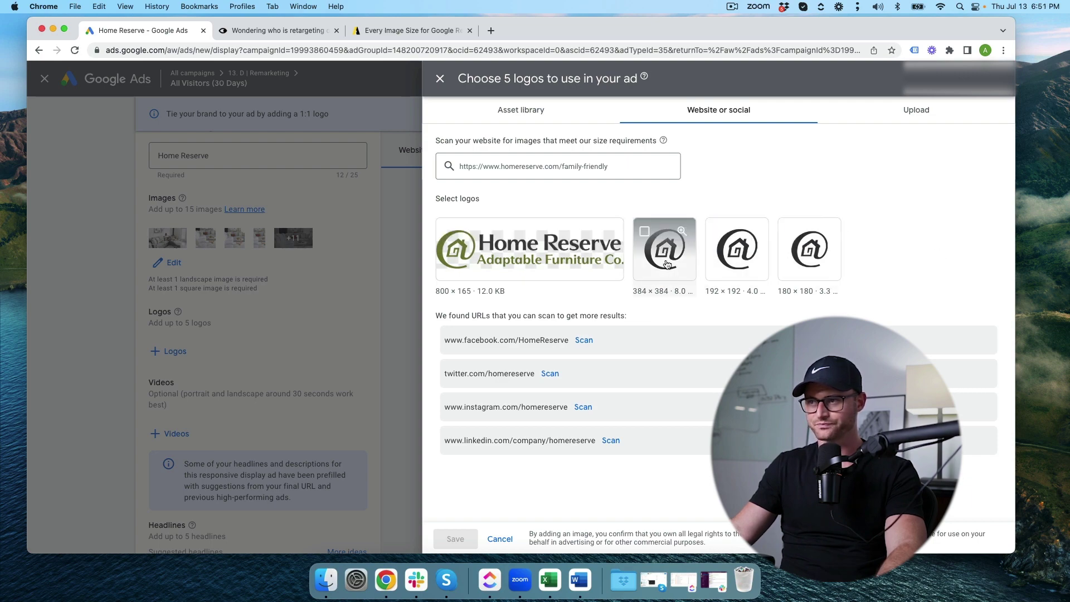
left_click(526, 110)
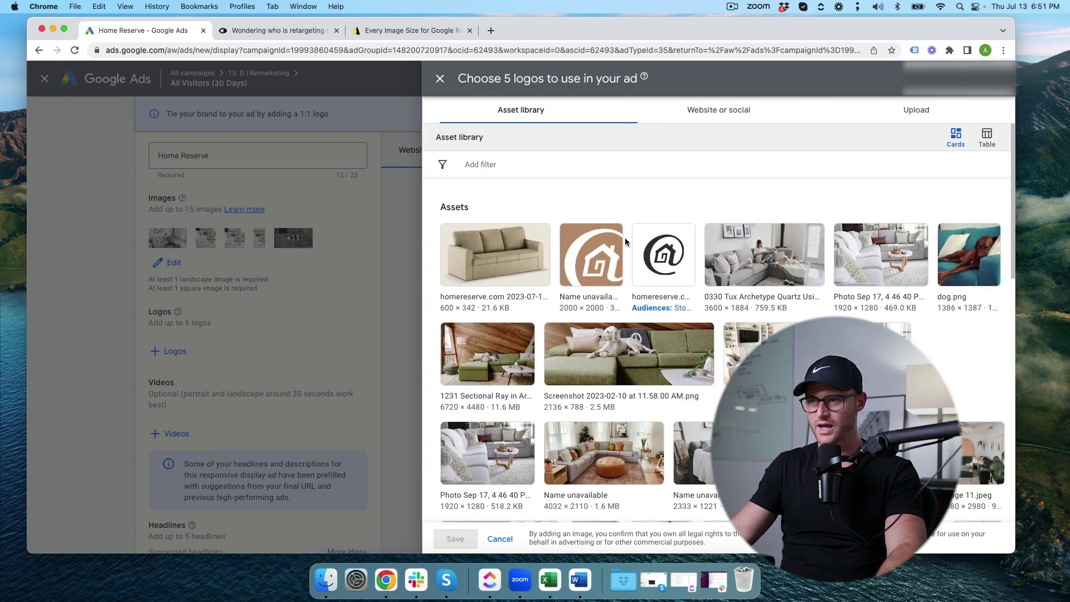
left_click(657, 122)
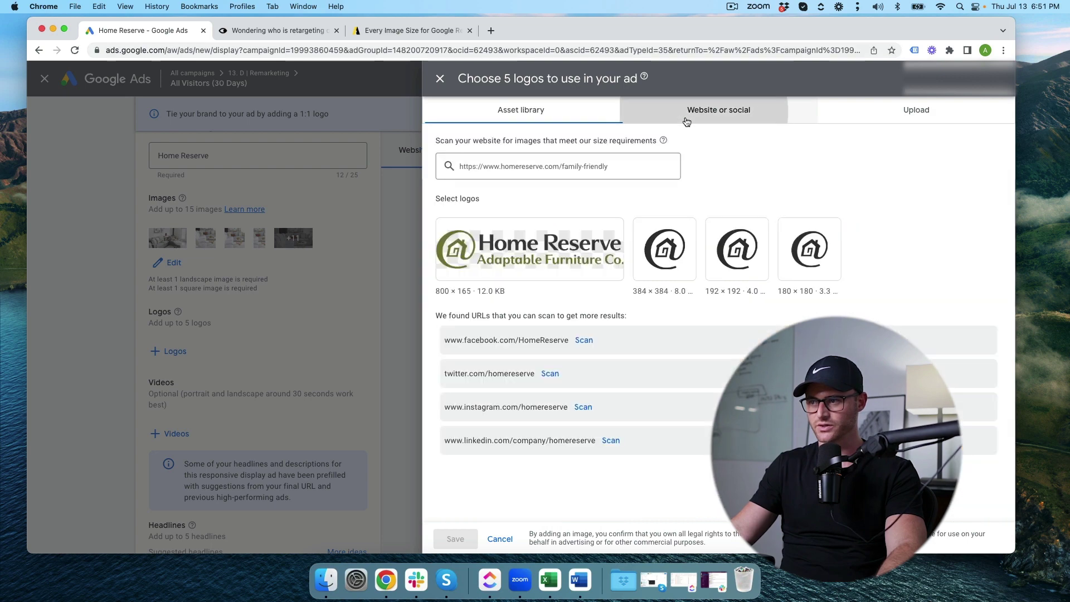
left_click(676, 260)
left_click(455, 539)
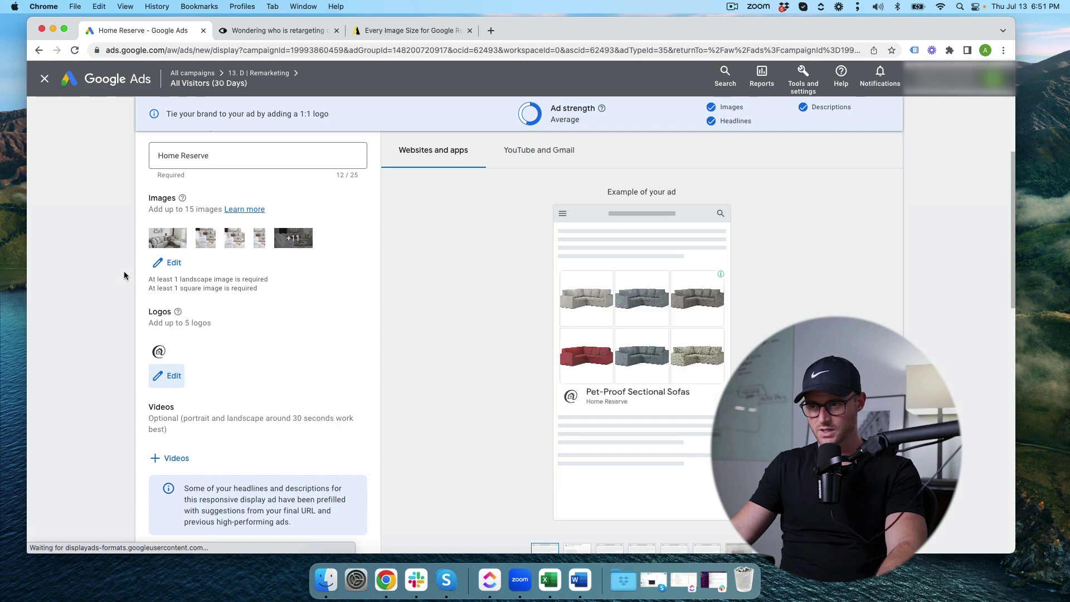
- Scroll down to review the prefilled headline and long headline text in the ad form
scroll(451, 384, "down", 2)
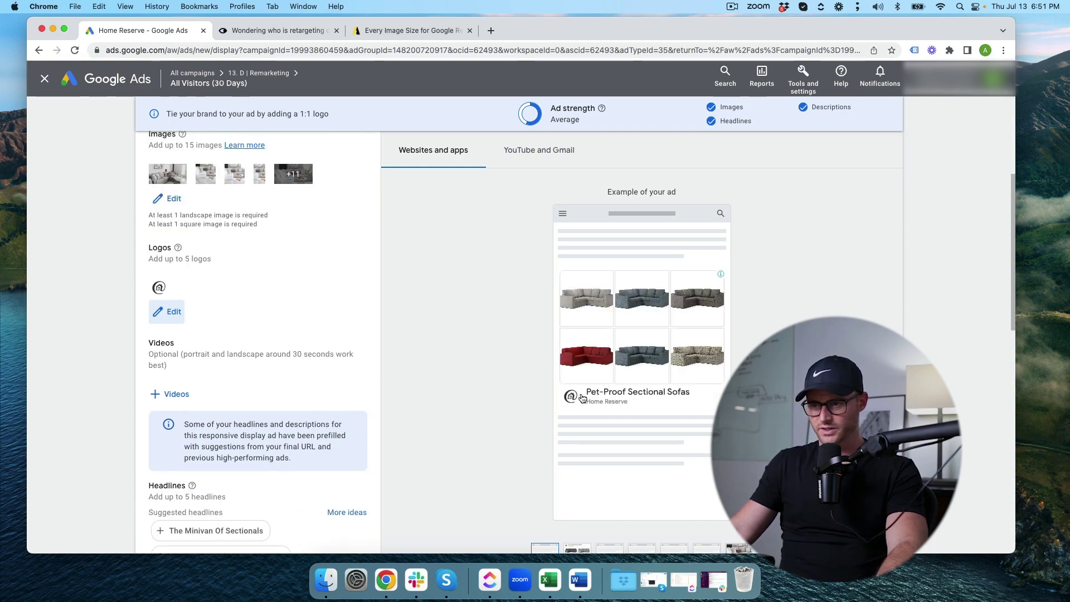
scroll(375, 279, "down", 5)
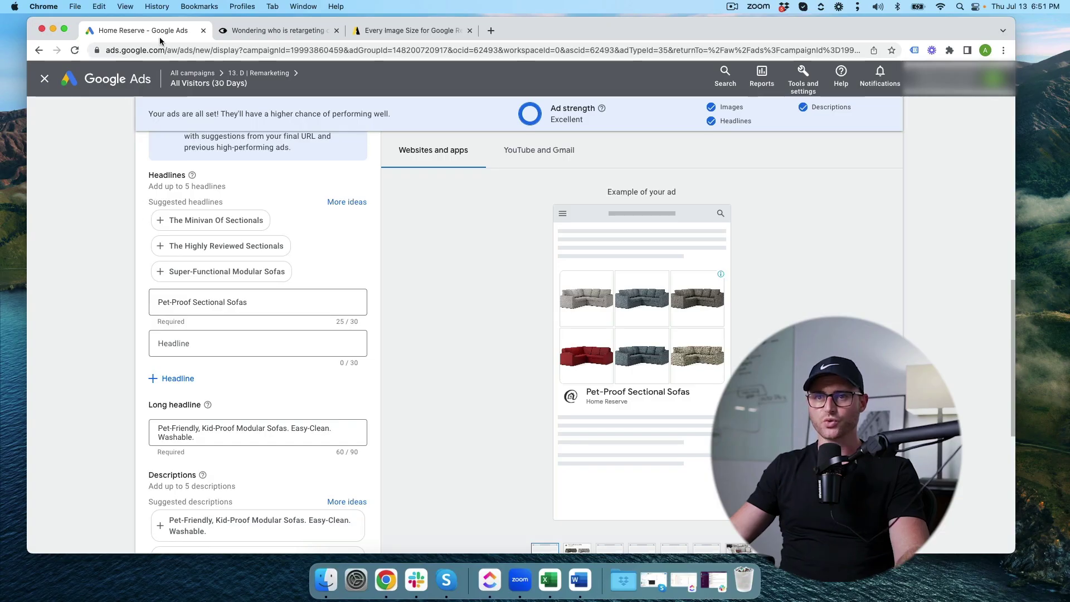
- Add three more empty headline fields to the ad
left_click(172, 379)
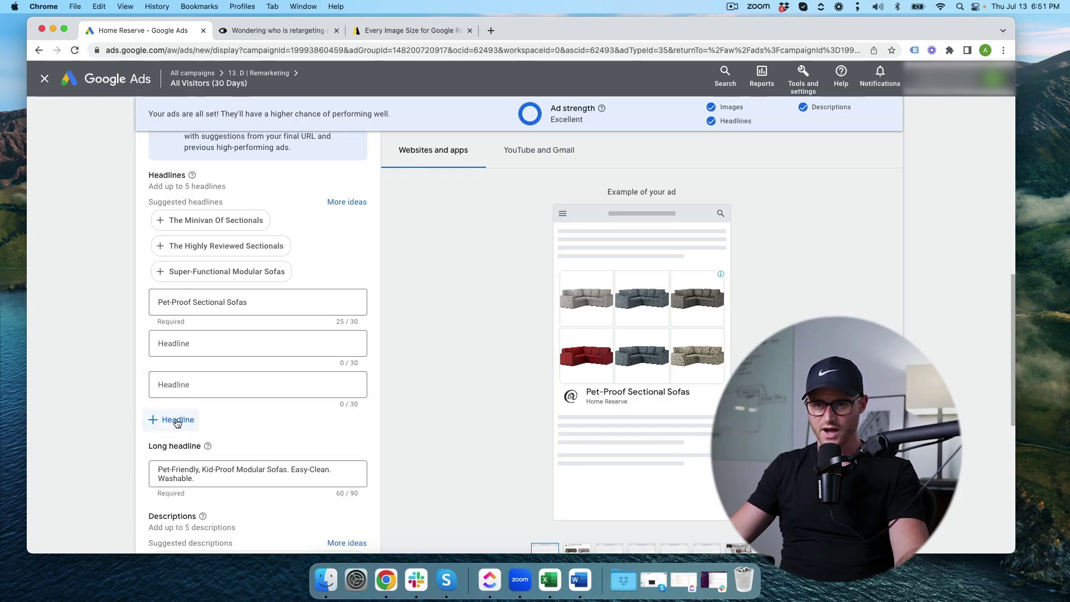
left_click(180, 420)
left_click(173, 460)
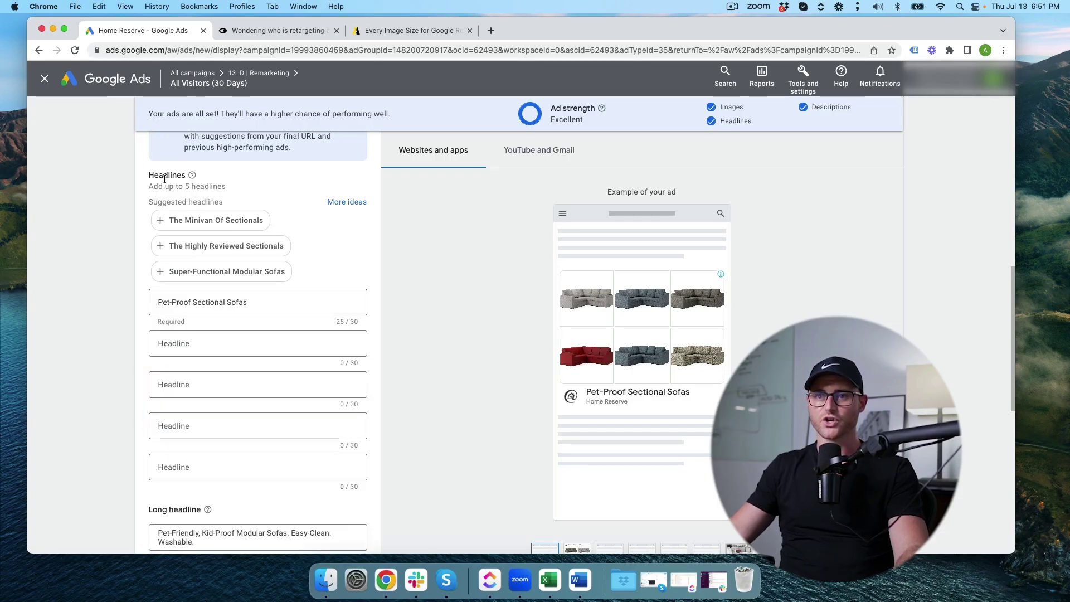
- Fill headlines 2–5 with The Minivan Of Sectionals, The Highly Reviewed Sectionals, Super-Functional Modular Sofas, Adaptable Furniture
left_click_drag(171, 199, 237, 204)
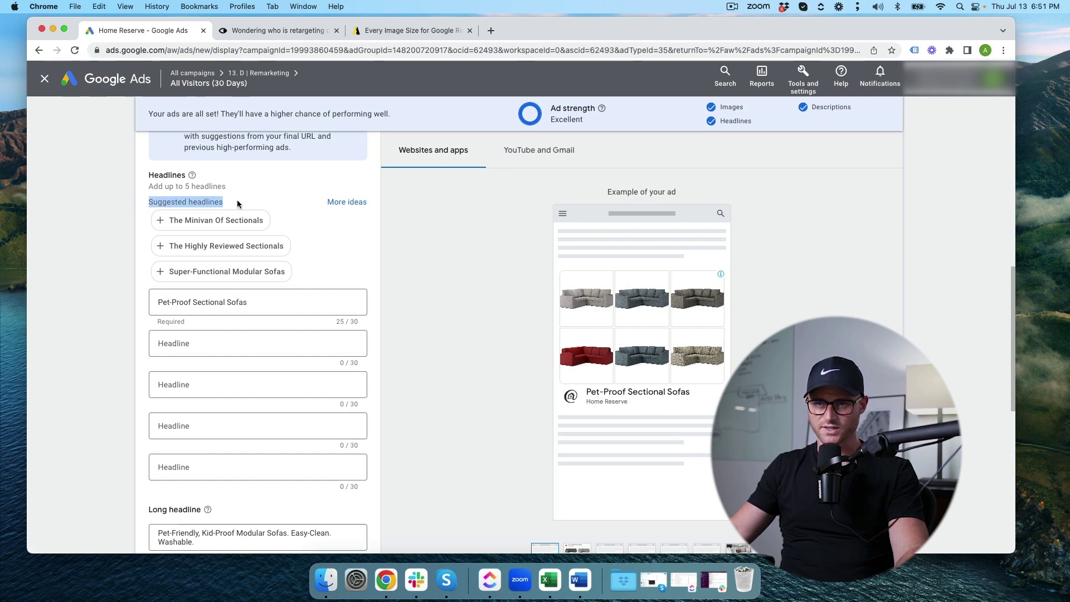
scroll(238, 201, "up", 10)
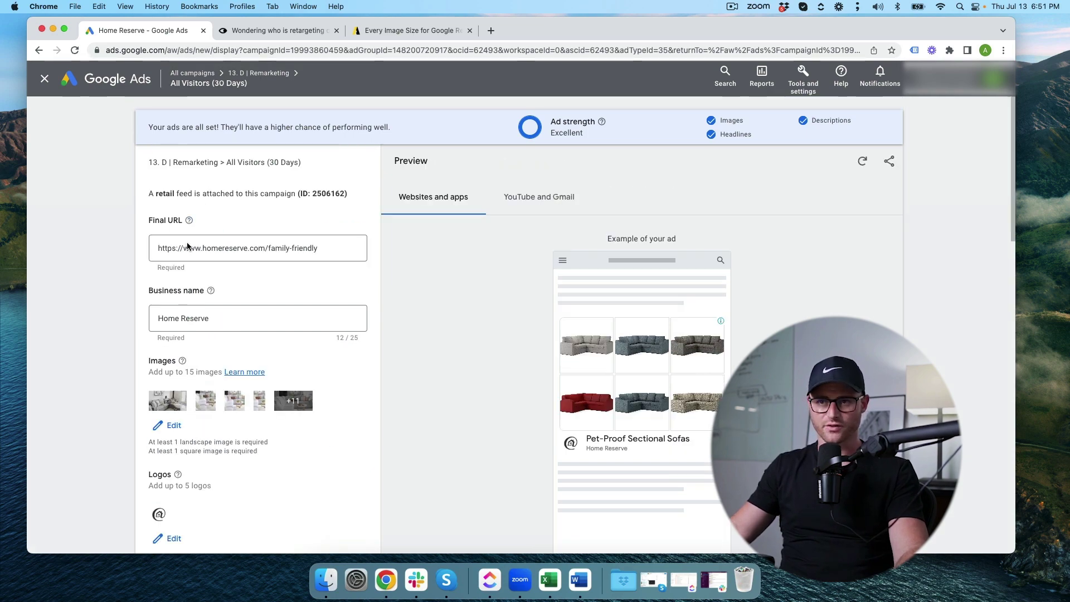
scroll(357, 256, "down", 10)
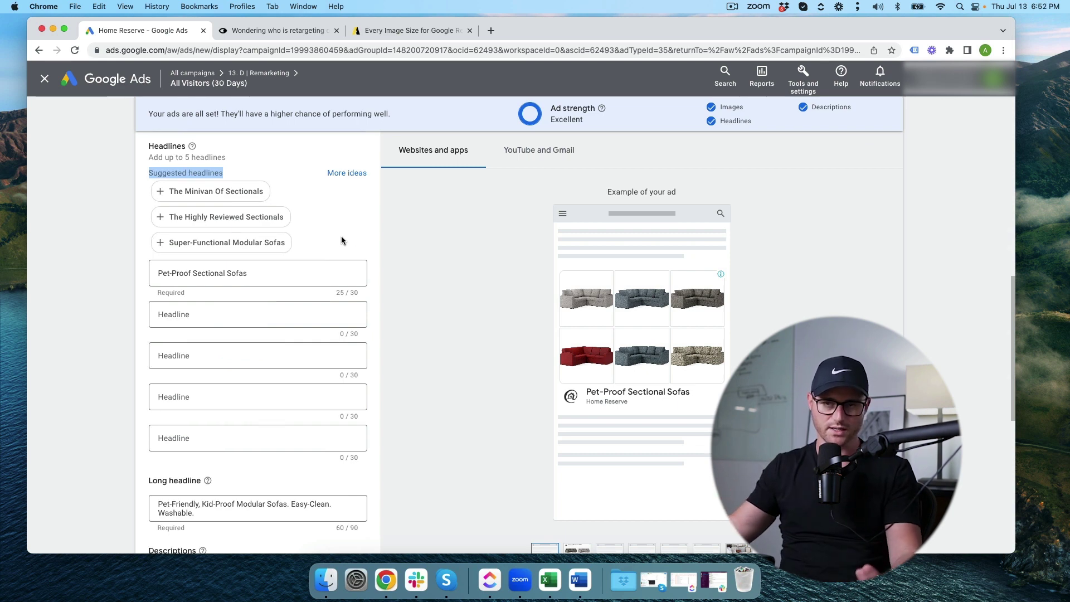
left_click(183, 199)
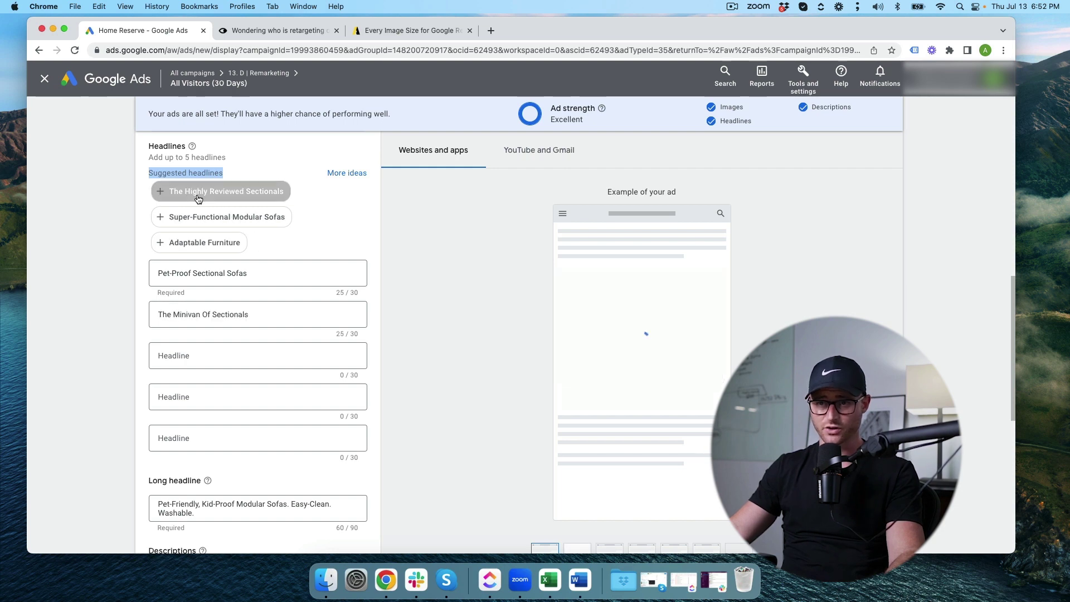
left_click(194, 198)
left_click(199, 193)
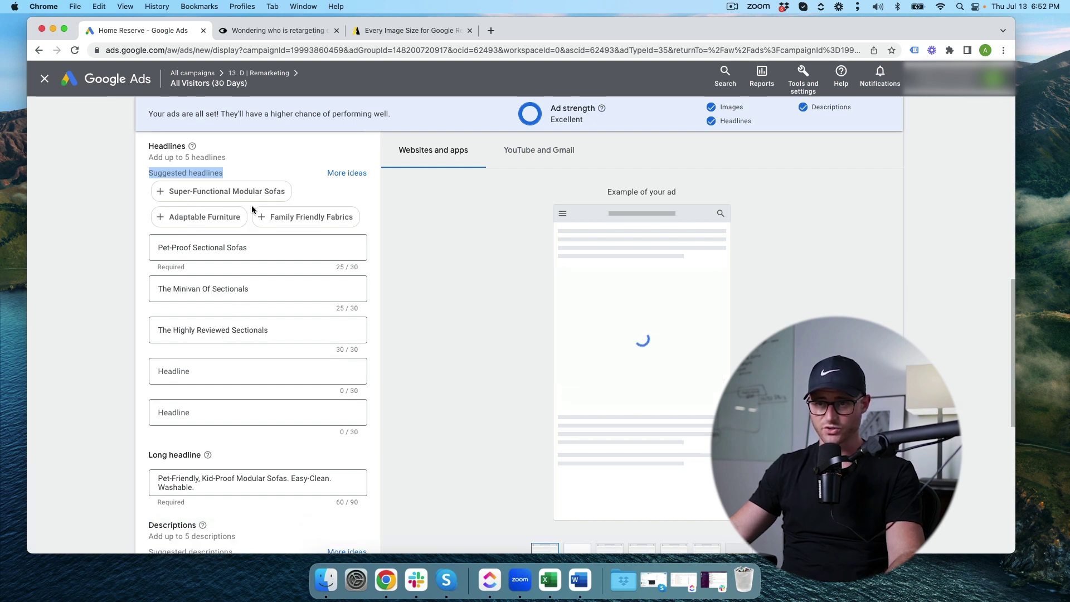
left_click(307, 192)
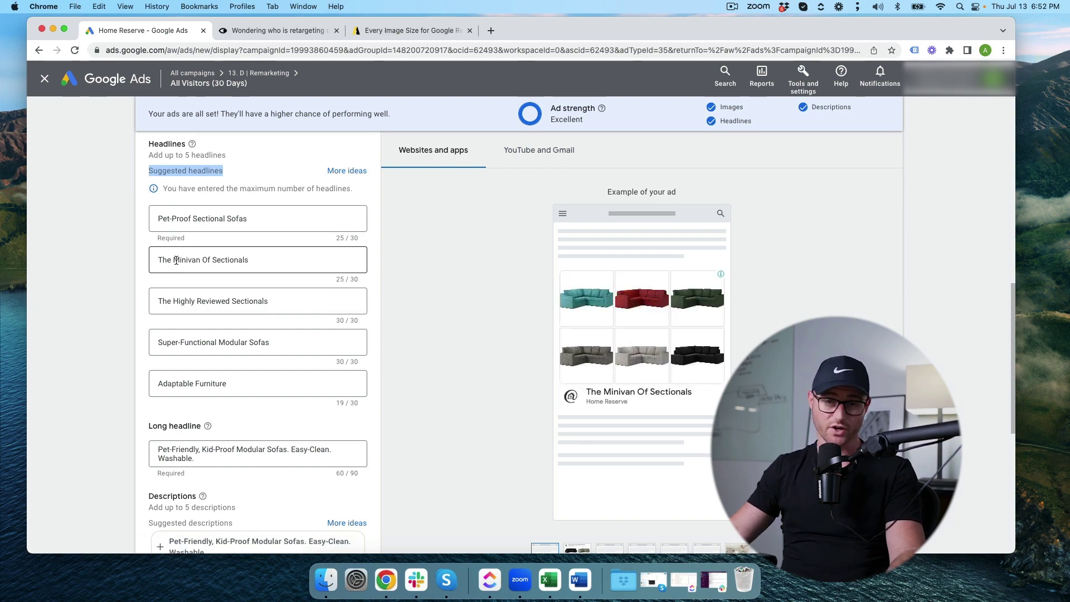
scroll(178, 260, "down", 5)
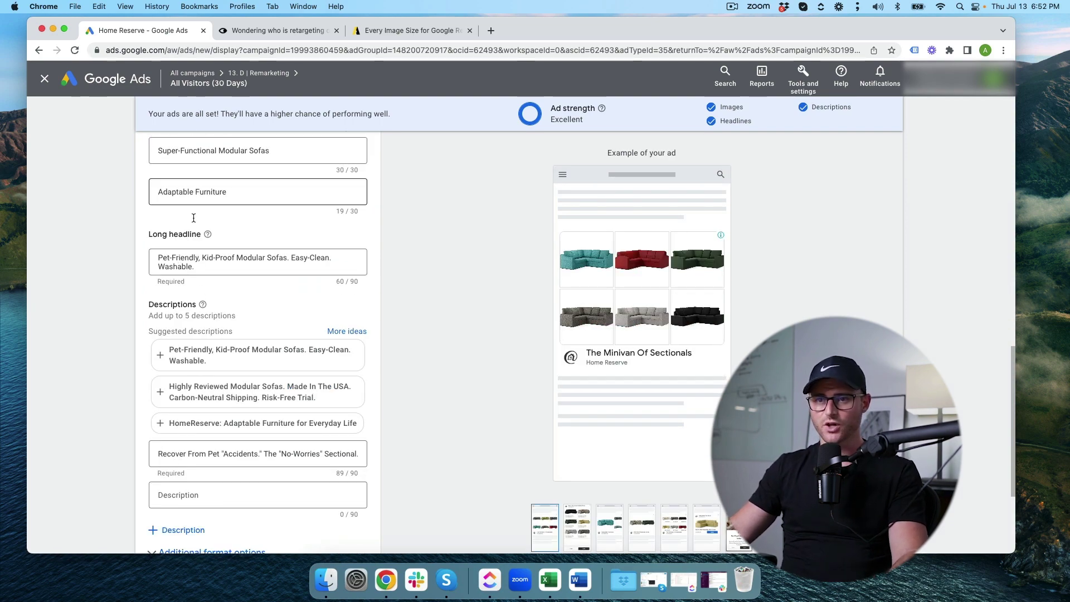
- Revisit the long headline and the Pet-Proof Sectional Sofas headline fields for editing
left_click(210, 260)
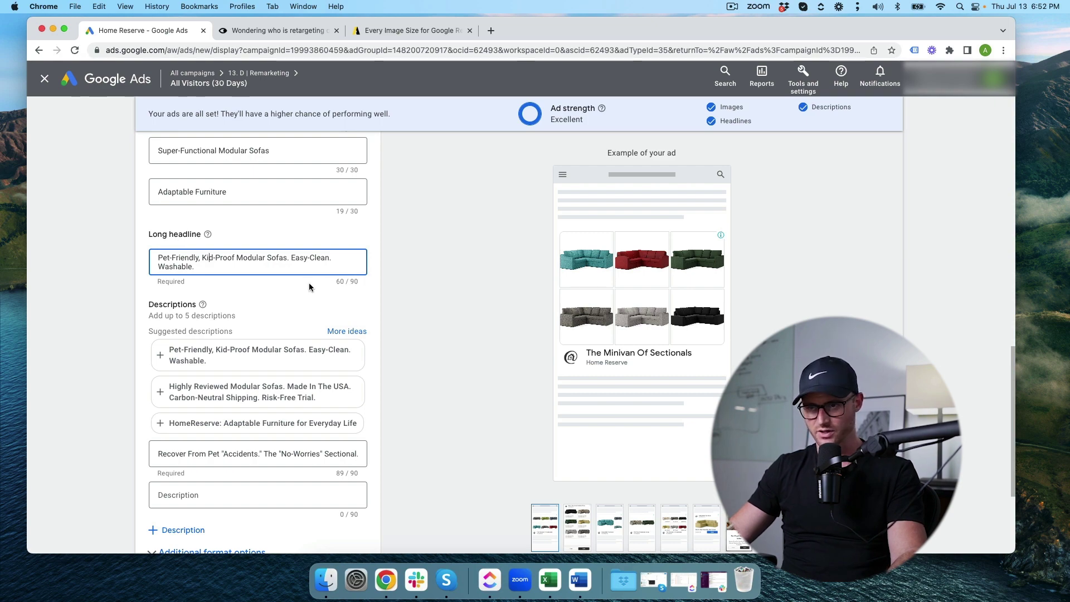
scroll(318, 282, "up", 3)
left_click(352, 202)
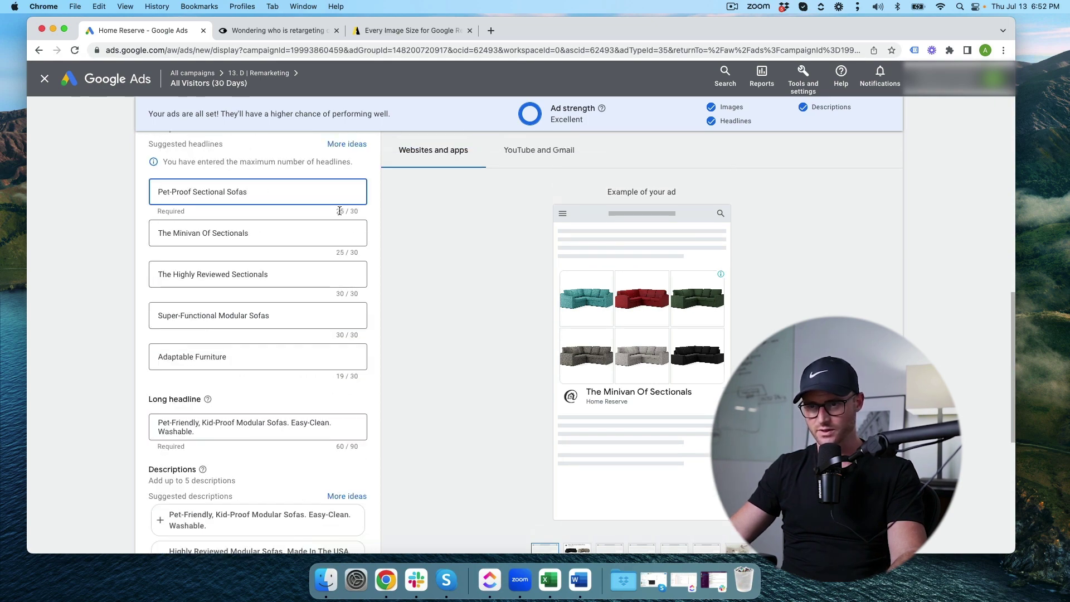
scroll(383, 217, "down", 3)
left_click(259, 234)
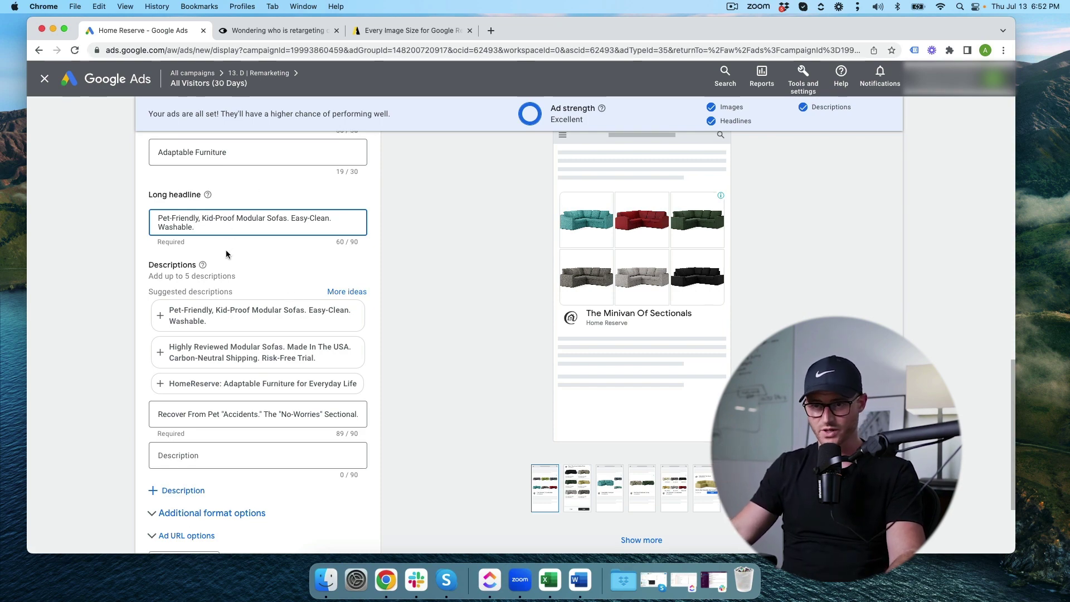
scroll(220, 250, "down", 2)
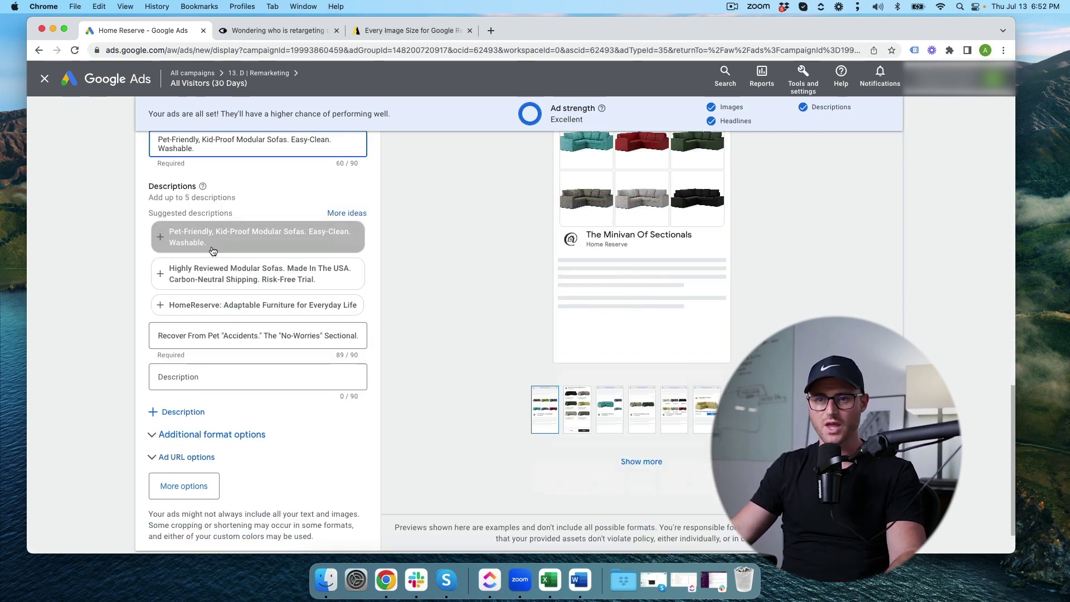
- Add two empty description slots and review the full first description
left_click(180, 411)
left_click(181, 453)
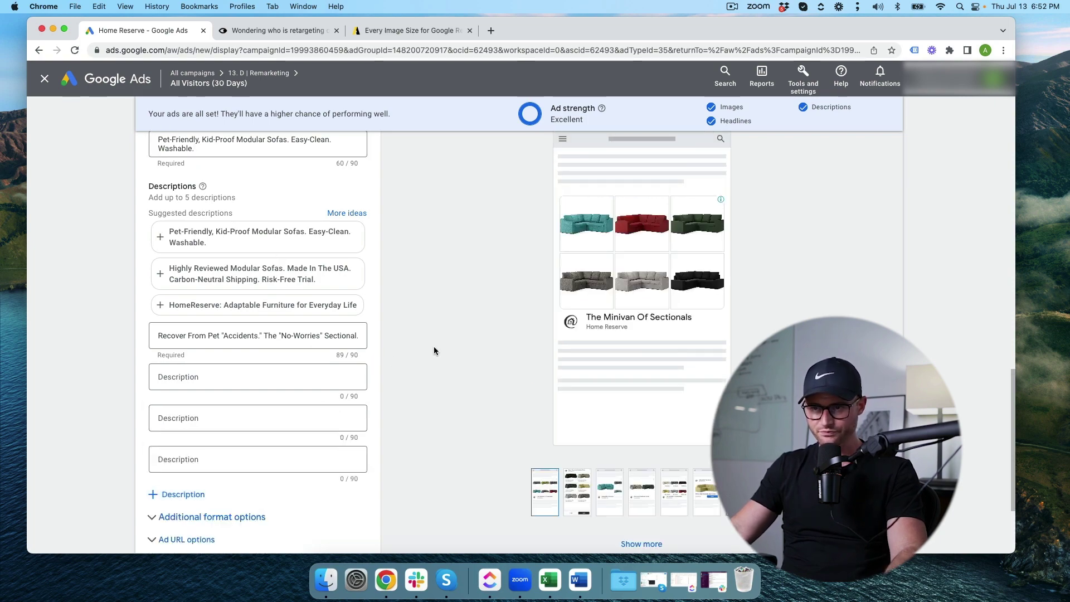
left_click(361, 340)
scroll(170, 379, "down", 2)
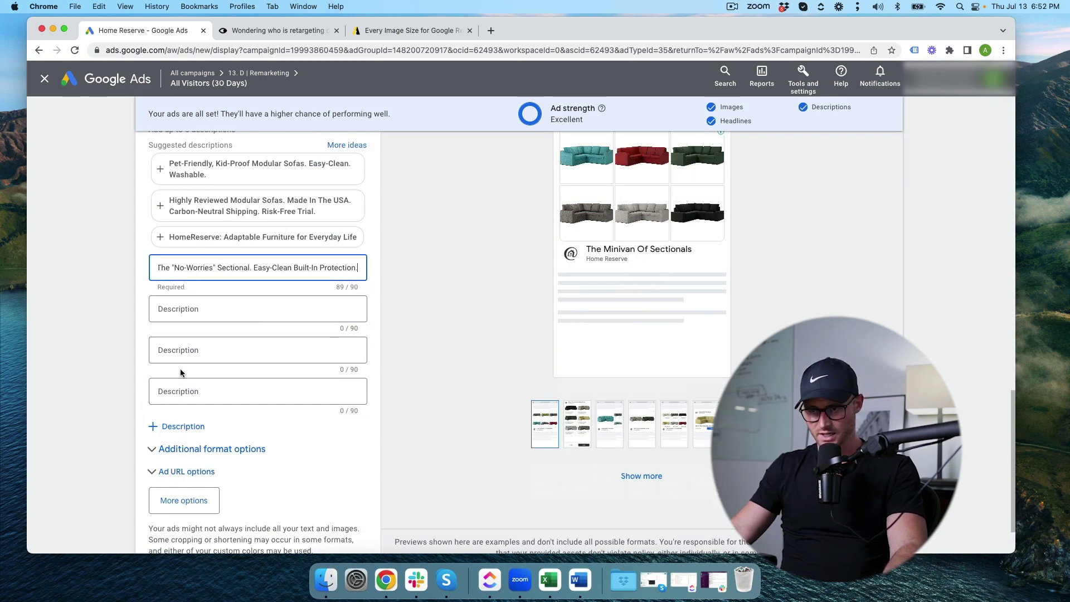
scroll(179, 369, "up", 4)
scroll(170, 287, "up", 1)
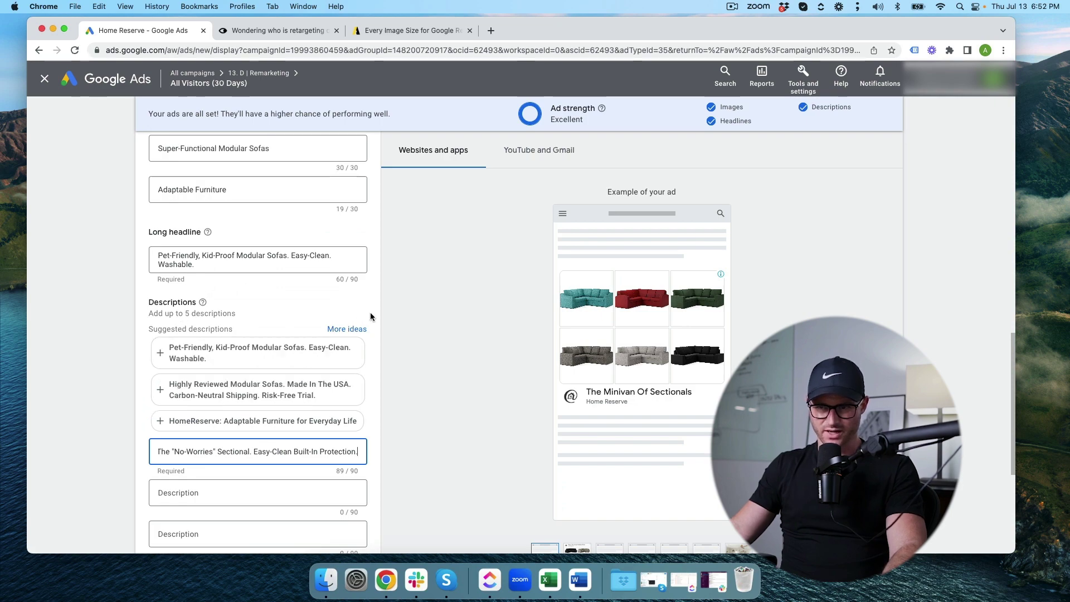
scroll(360, 362, "down", 1)
scroll(250, 368, "down", 4)
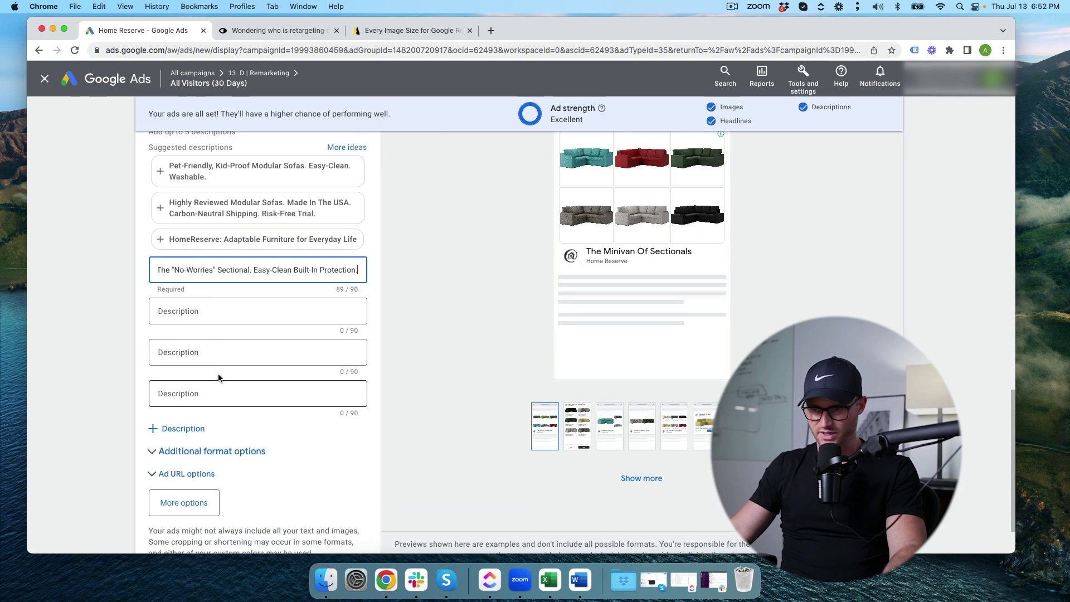
scroll(201, 262, "up", 3)
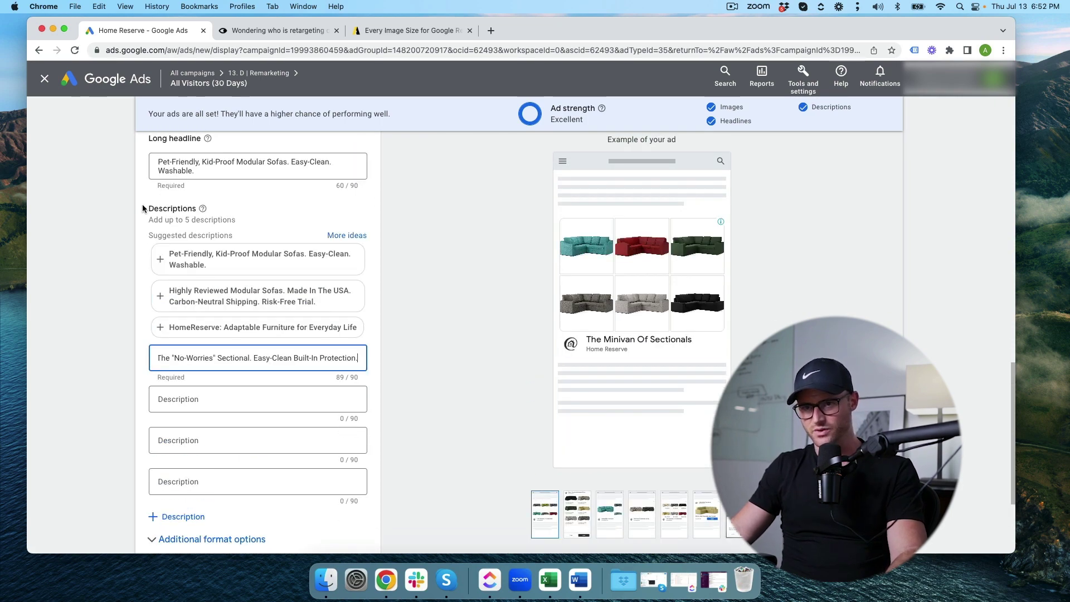
- Add suggested descriptions: Pet-Friendly, Kid-Proof; Highly Reviewed Modular Sofas; Perfect for All Those Conditions; Made for Parents & Pet-Lovers
left_click(186, 271)
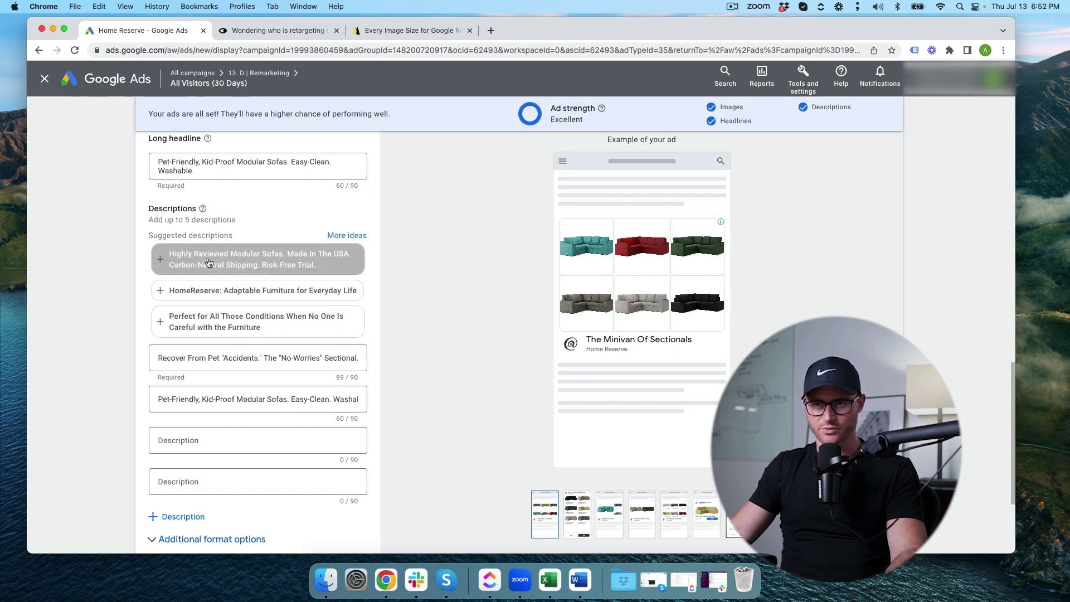
left_click(227, 265)
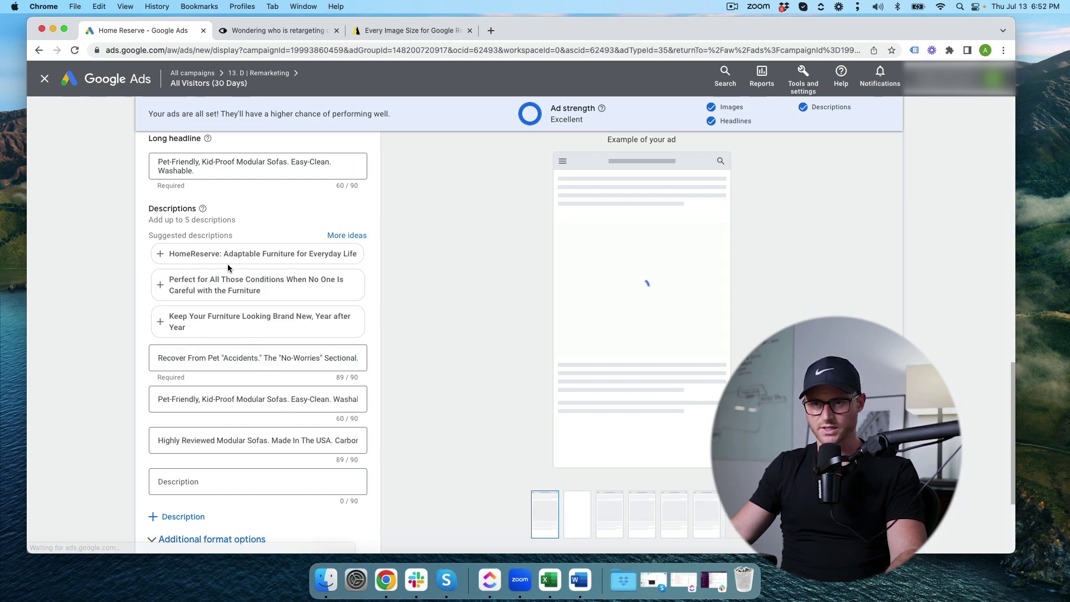
left_click(226, 282)
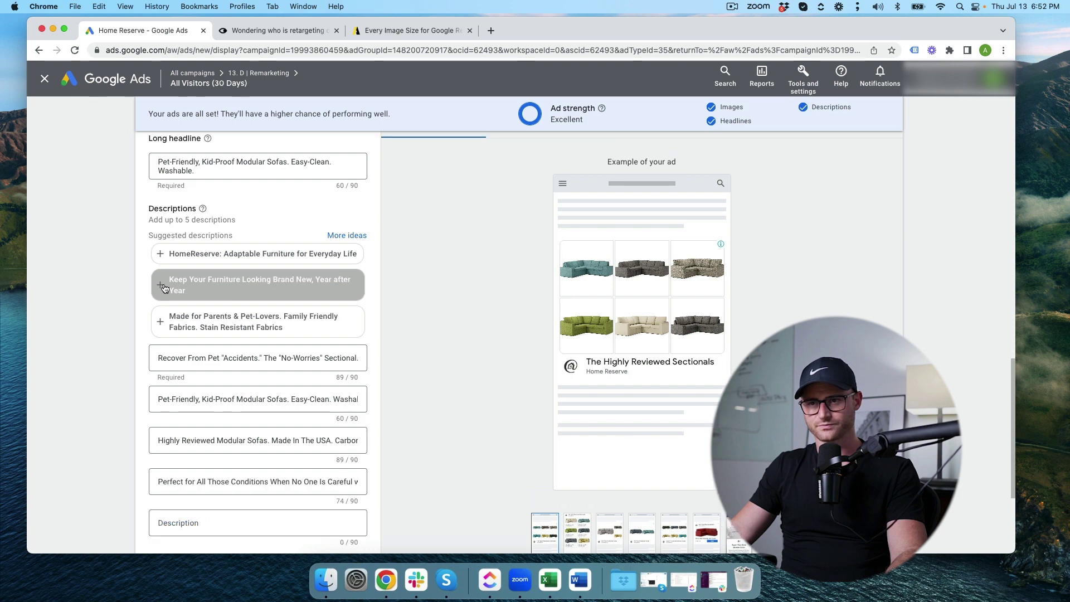
left_click(223, 321)
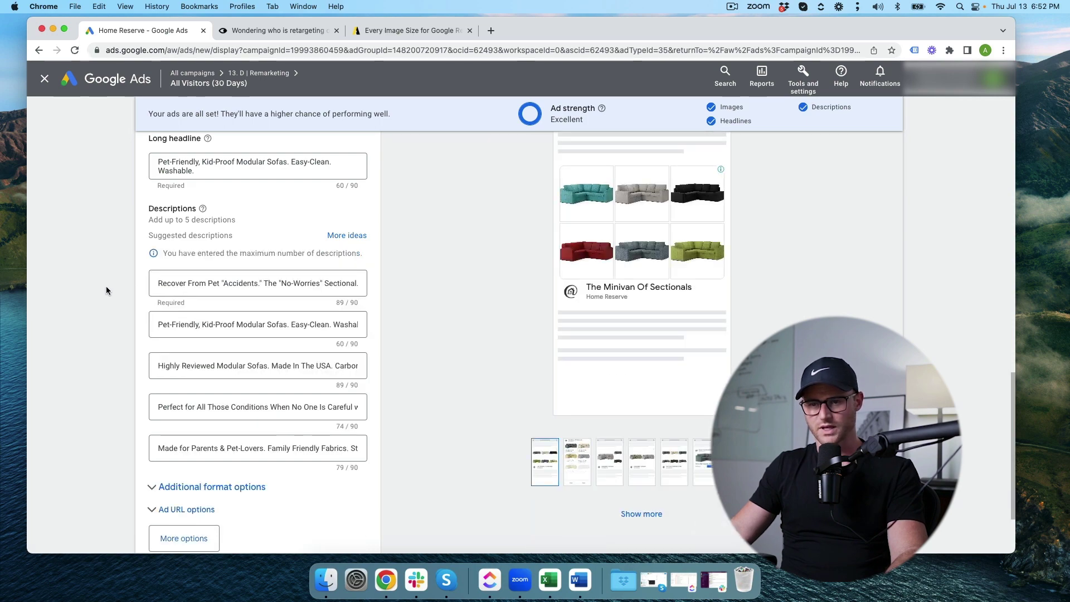
scroll(146, 379, "up", 4)
scroll(122, 369, "down", 7)
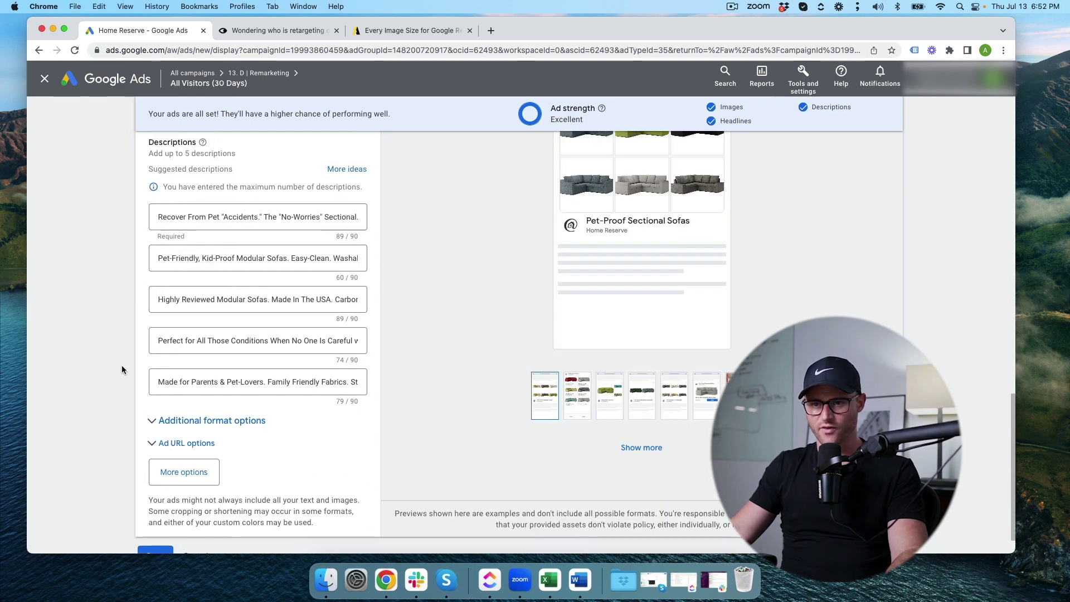
scroll(121, 368, "up", 8)
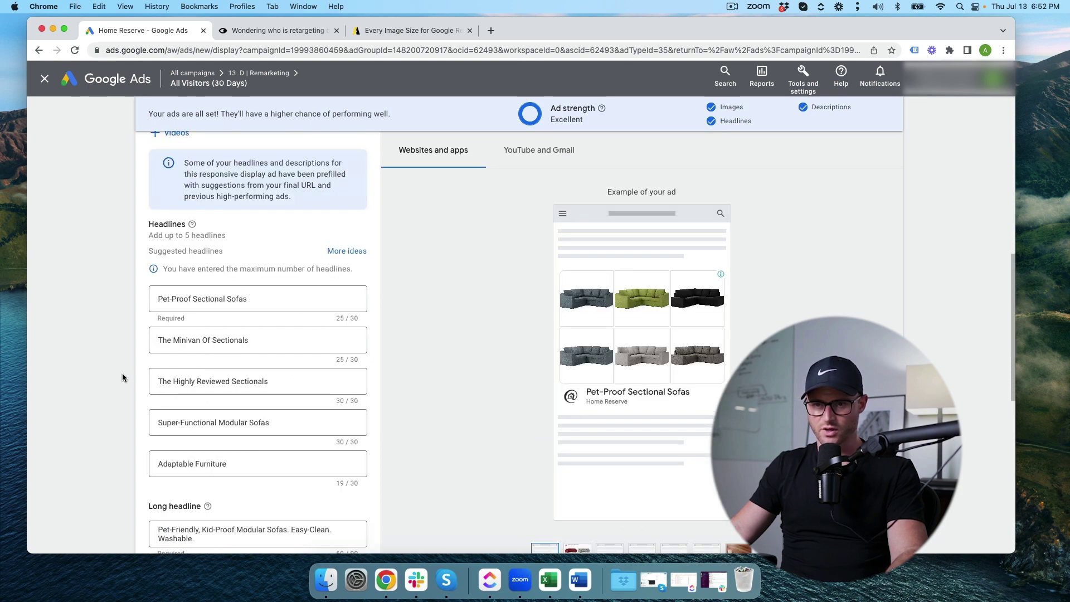
scroll(167, 390, "up", 5)
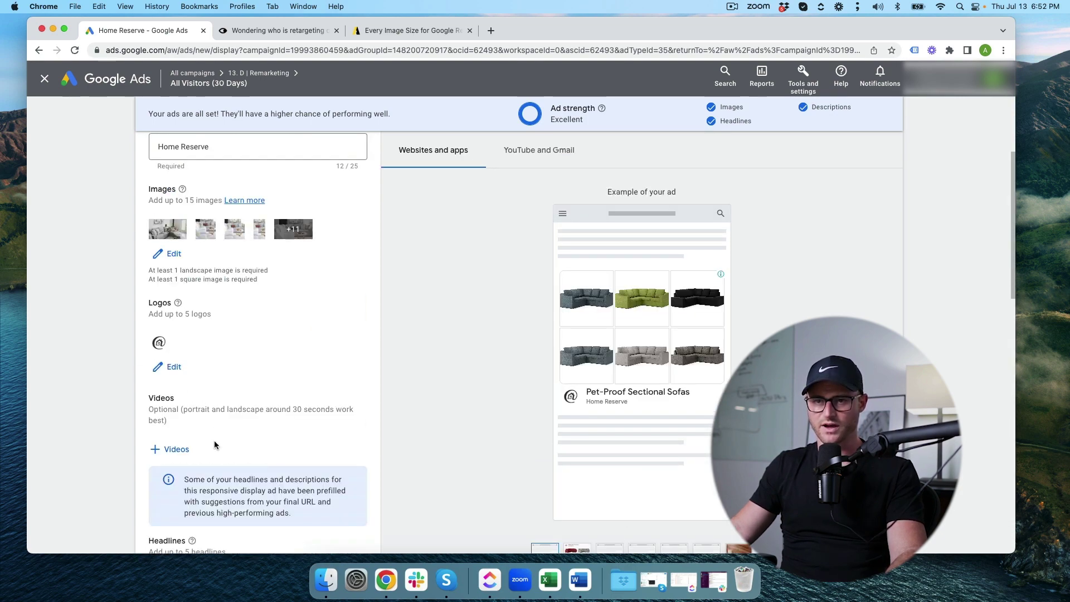
scroll(215, 445, "up", 1)
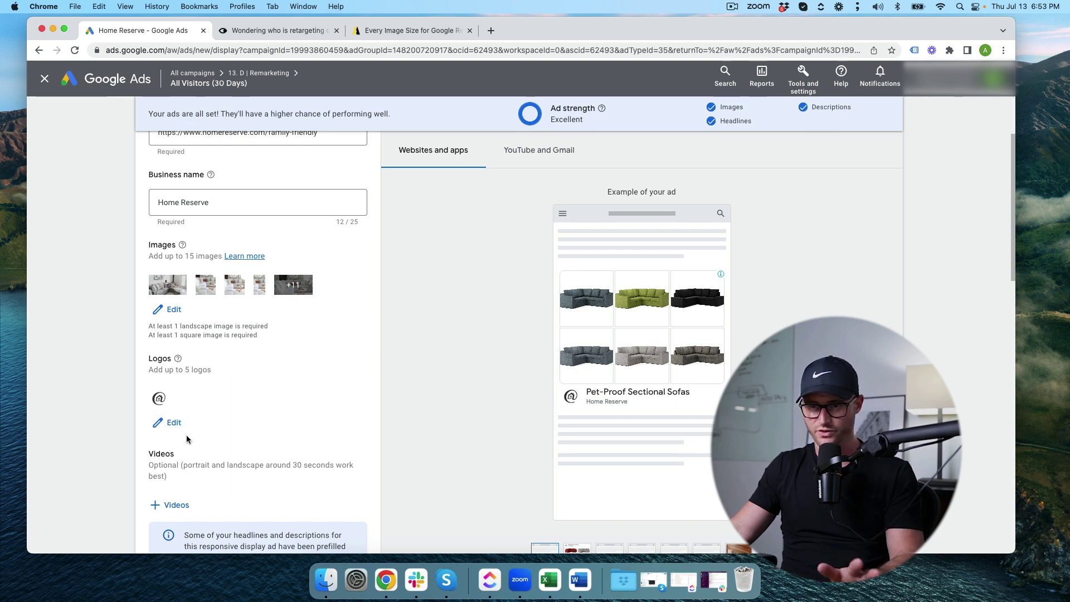
scroll(186, 432, "up", 1)
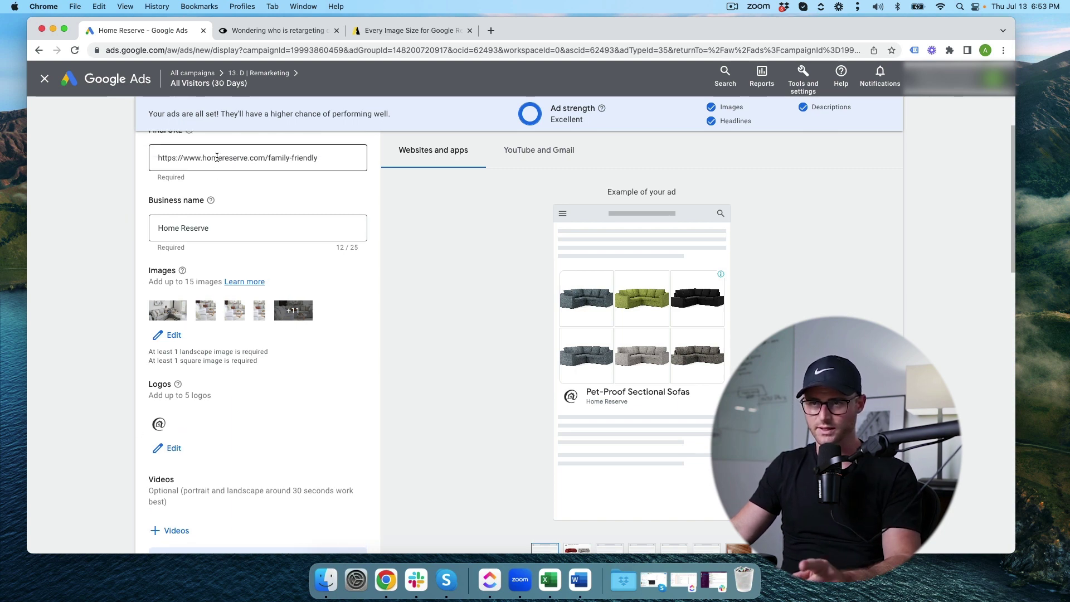
scroll(200, 179, "up", 1)
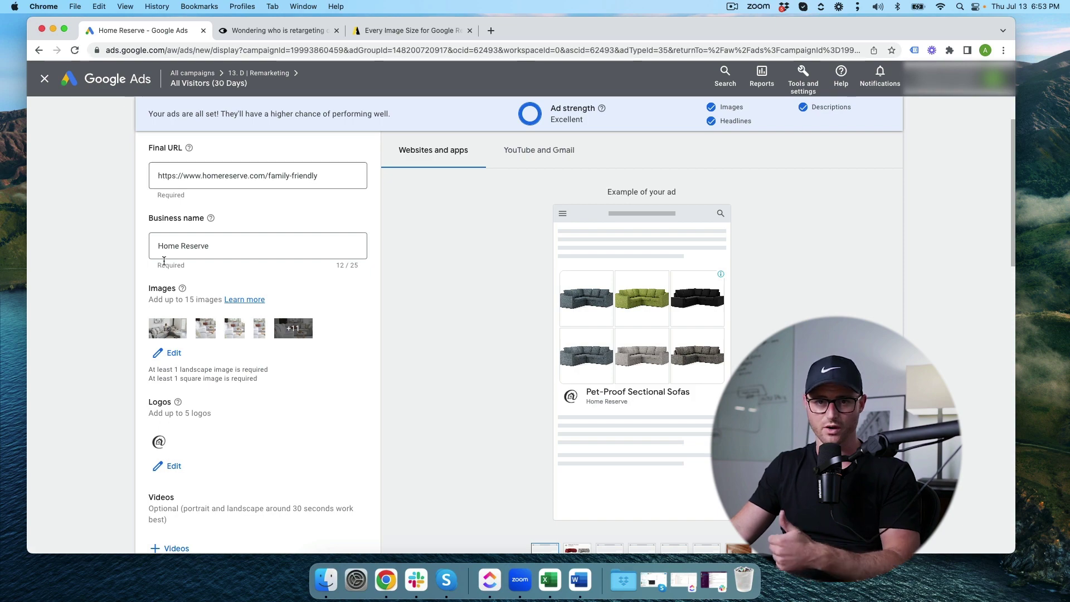
scroll(161, 268, "down", 15)
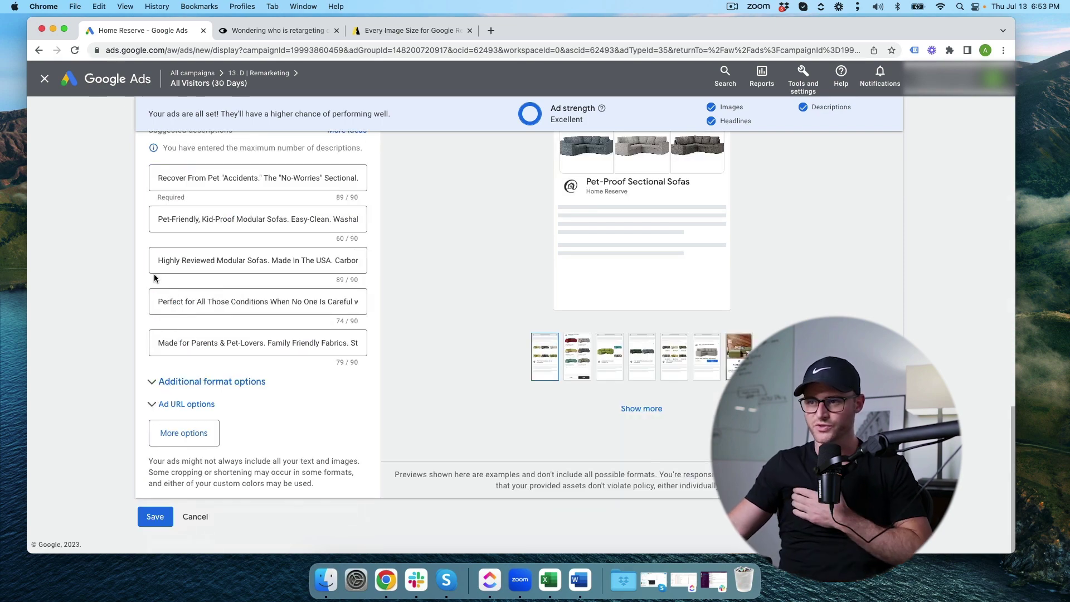
- Expand the additional format options and scroll through them
left_click(161, 389)
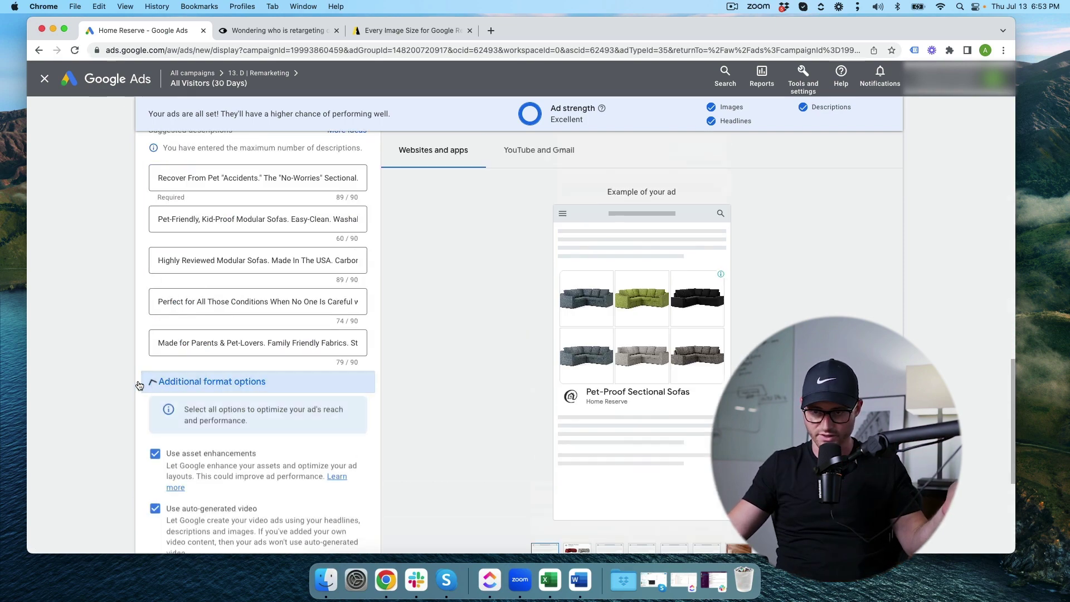
scroll(138, 381, "down", 5)
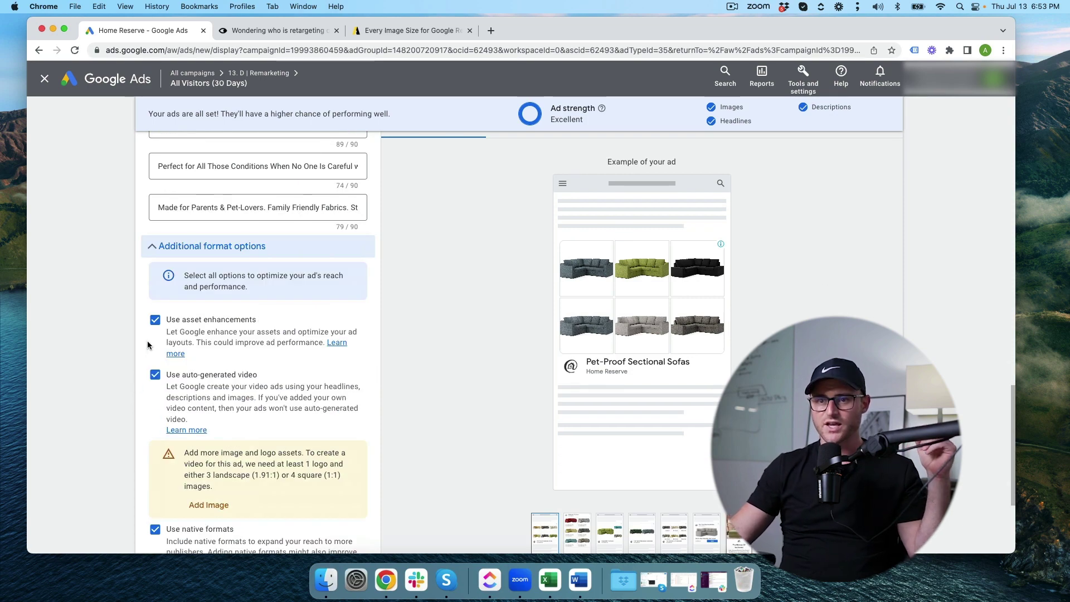
scroll(152, 342, "down", 2)
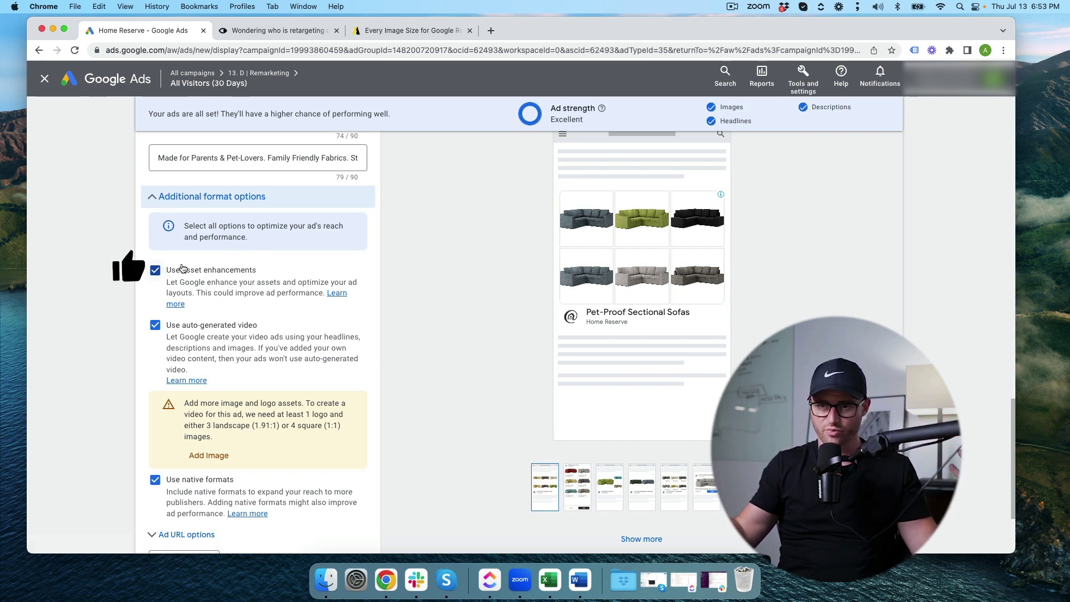
scroll(190, 315, "down", 3)
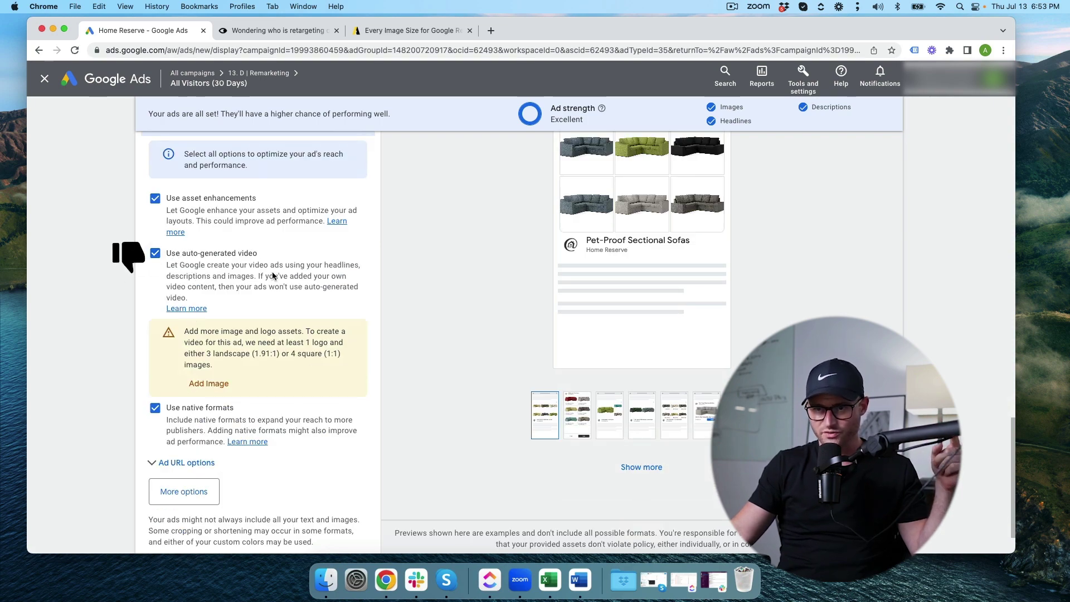
- Turn off Use auto-generated video, leaving asset enhancements and native formats enabled
left_click(155, 253)
left_click(155, 272)
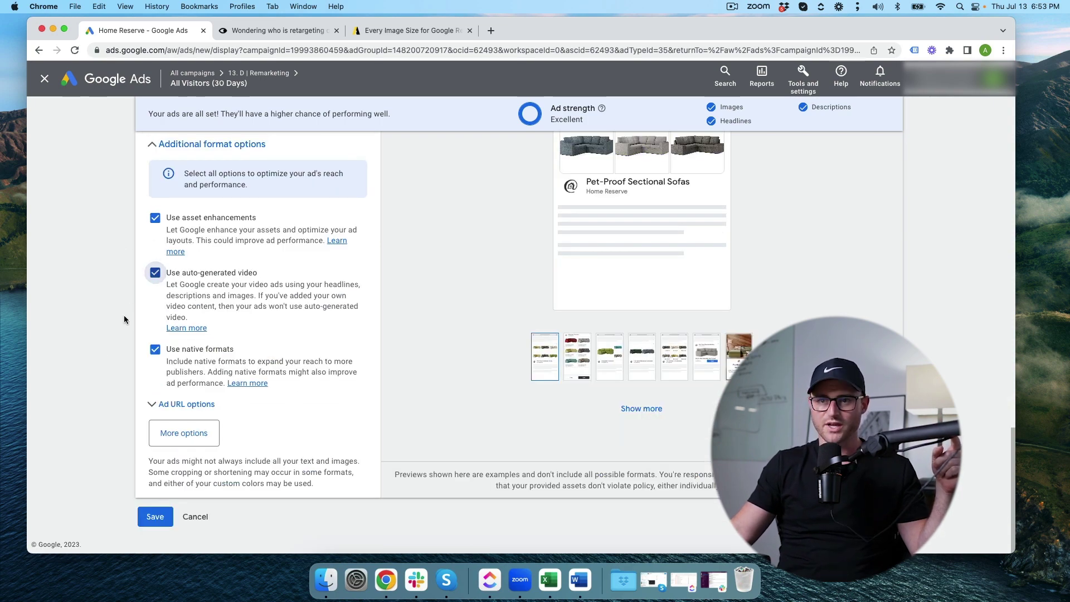
left_click(155, 272)
scroll(126, 282, "up", 10)
scroll(155, 299, "up", 3)
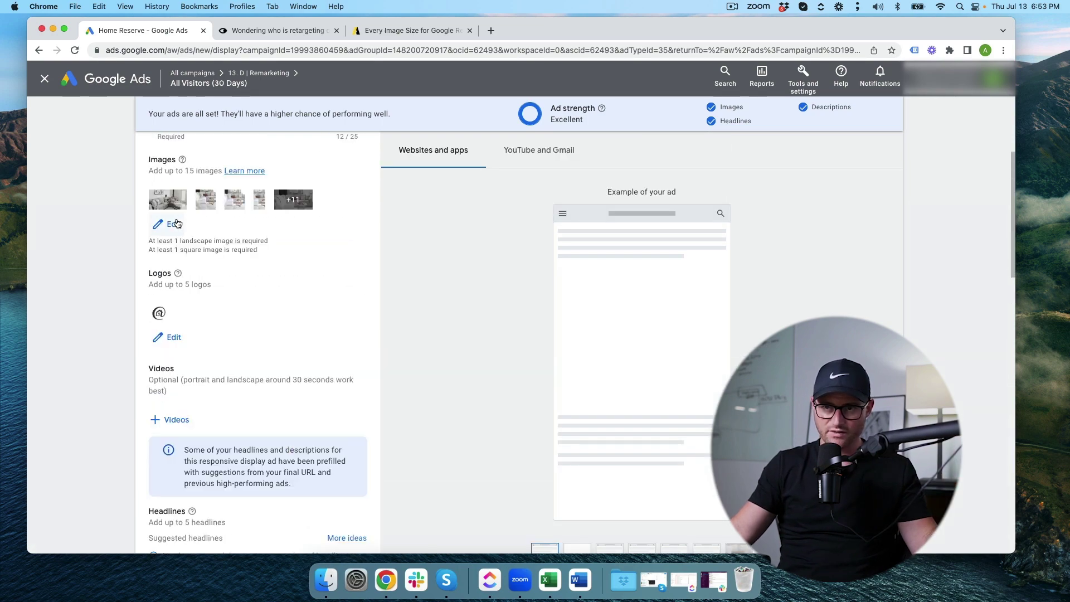
scroll(155, 368, "down", 12)
scroll(140, 374, "down", 3)
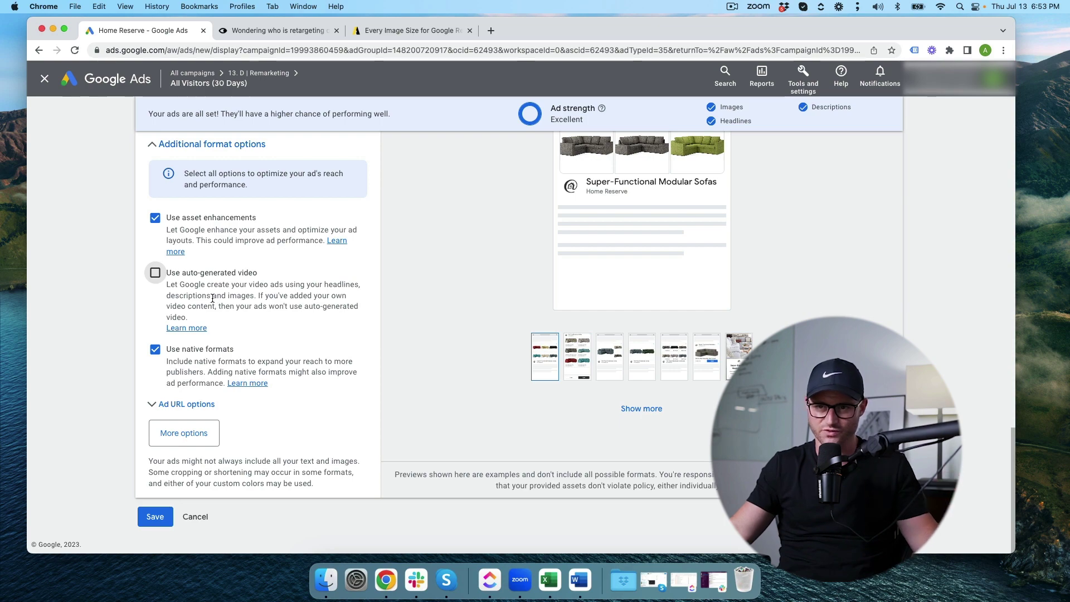
scroll(206, 279, "up", 1)
- Collapse and re-expand the additional format options section, then scroll down
left_click(159, 161)
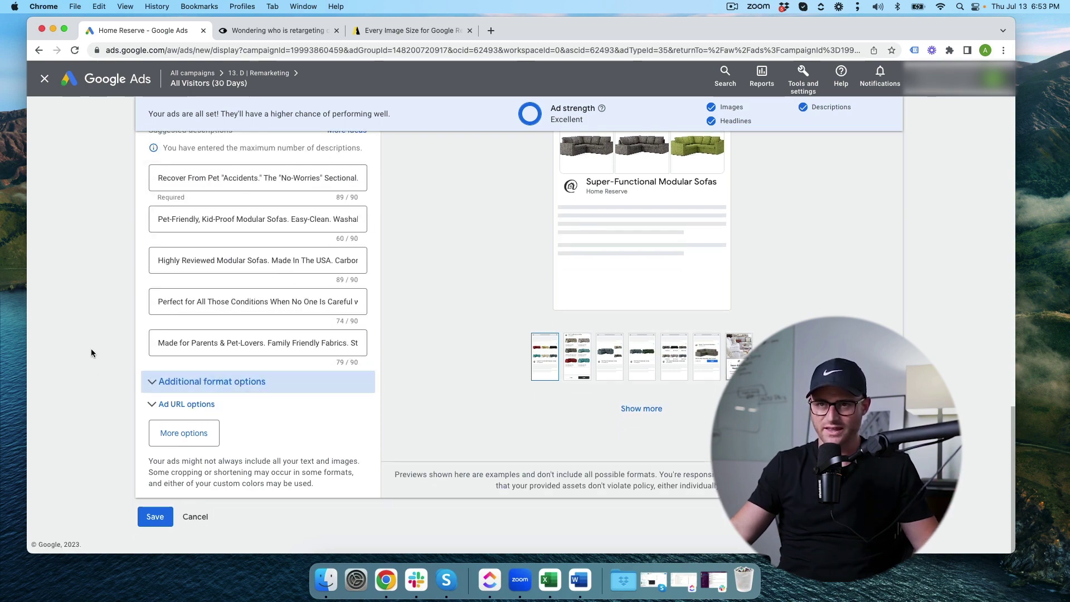
left_click(252, 383)
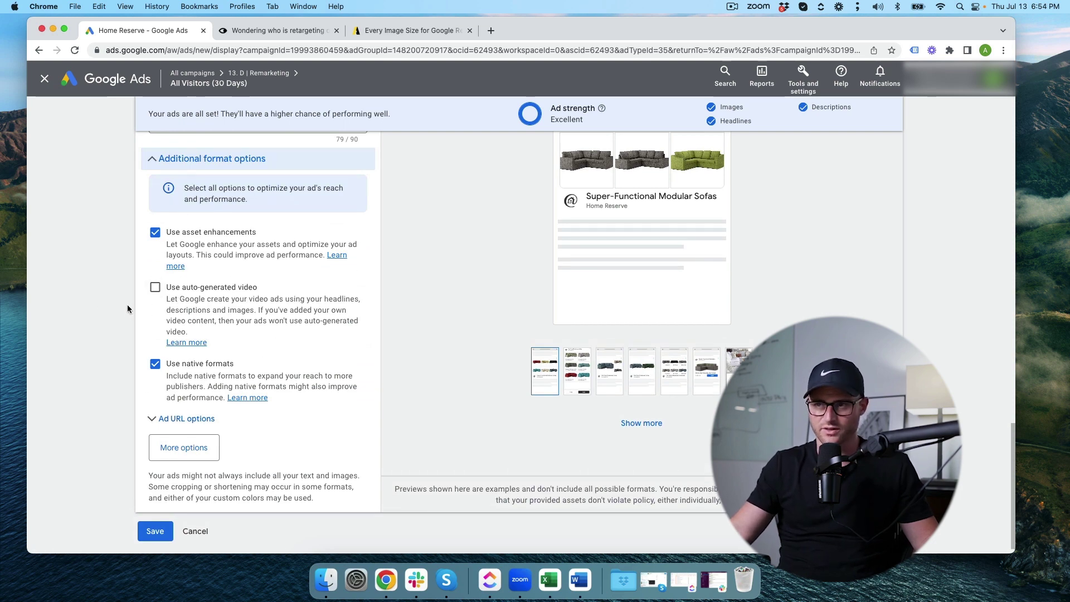
scroll(139, 342, "down", 1)
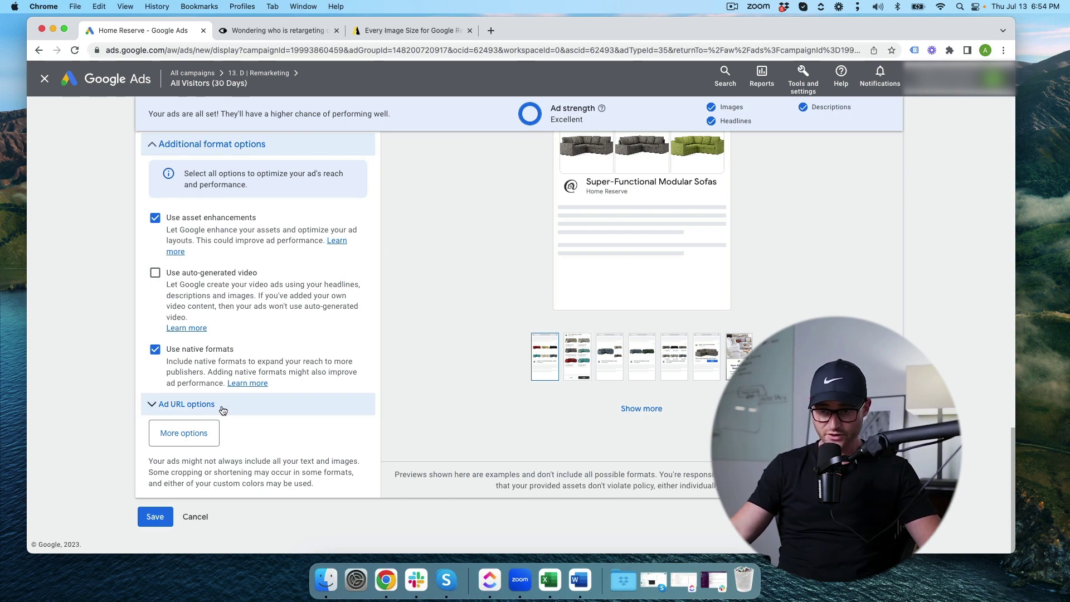
left_click(201, 408)
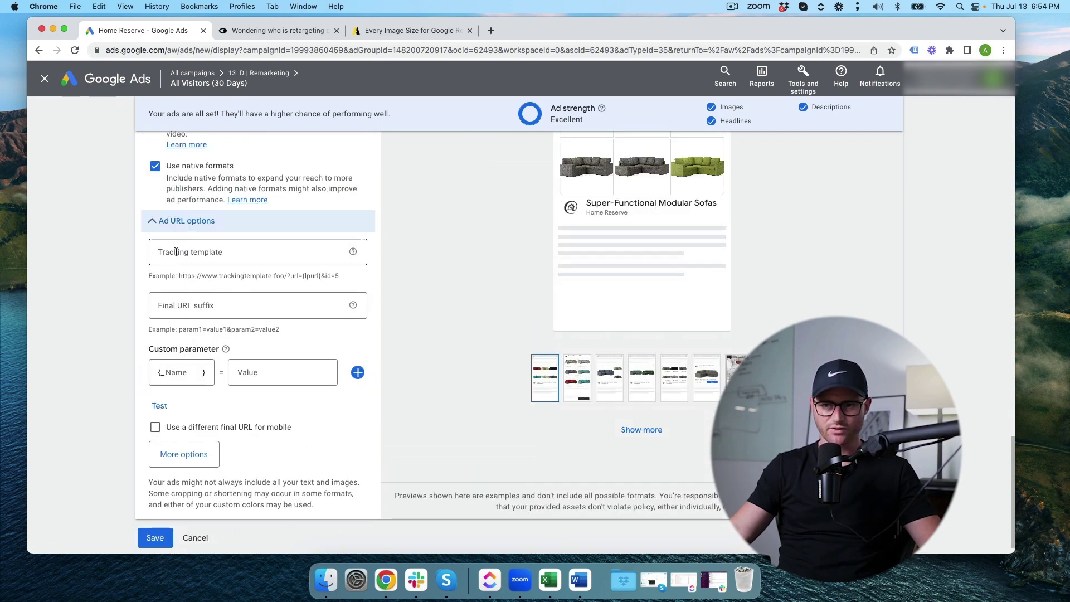
left_click(177, 223)
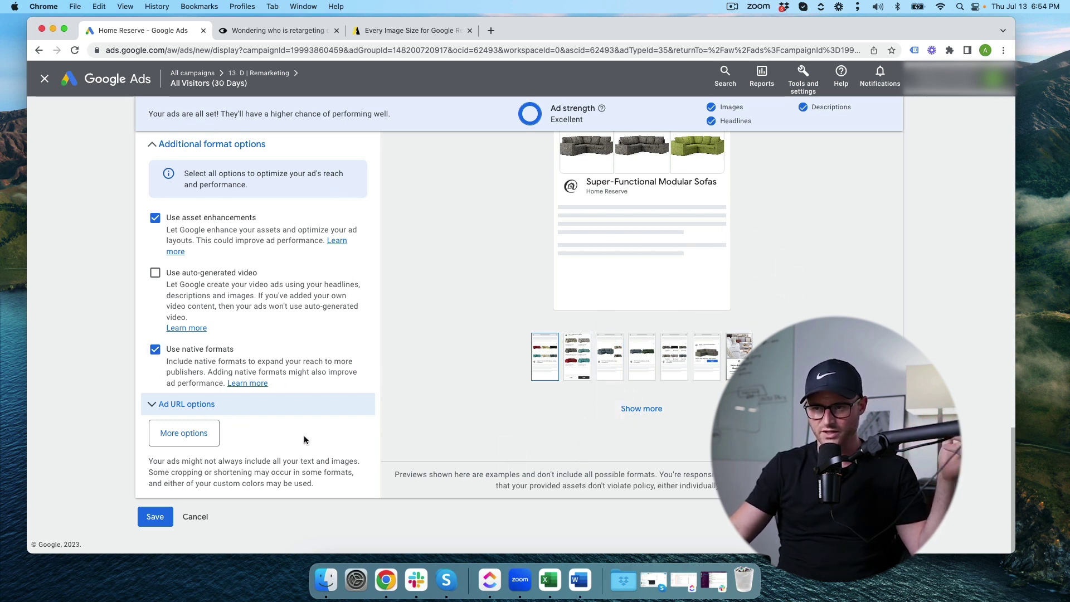
- Enable Call to action text from More options and set it to Shop Now
left_click(192, 440)
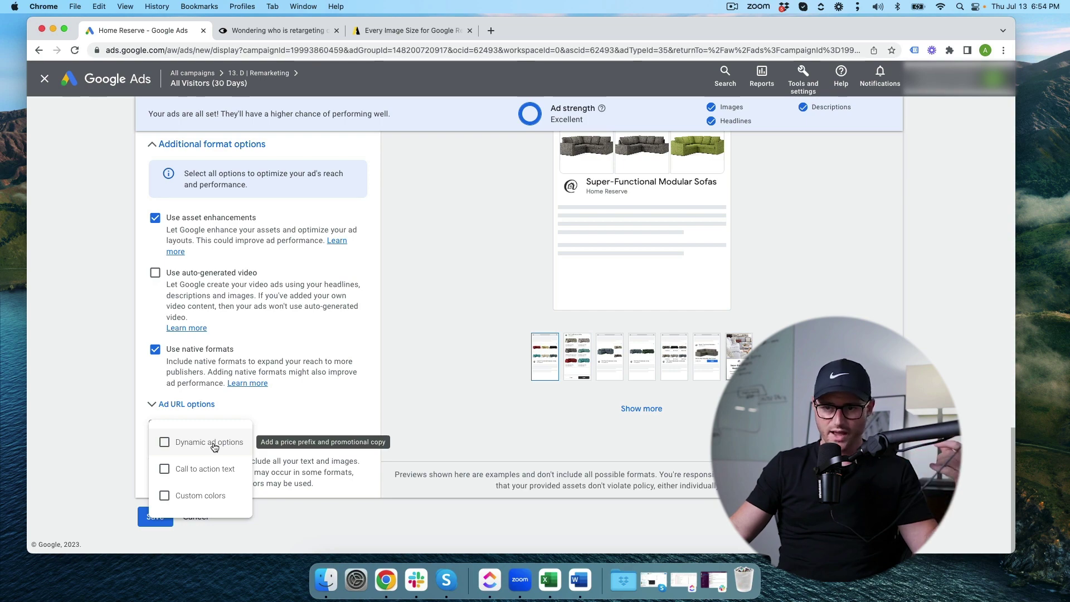
left_click(202, 477)
scroll(211, 412, "down", 3)
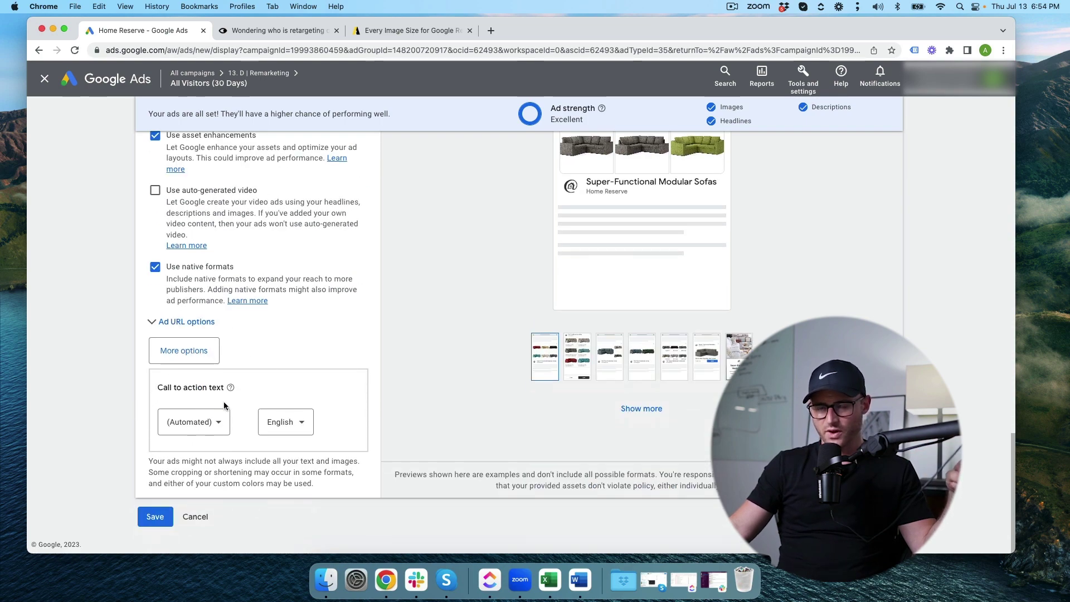
left_click(204, 427)
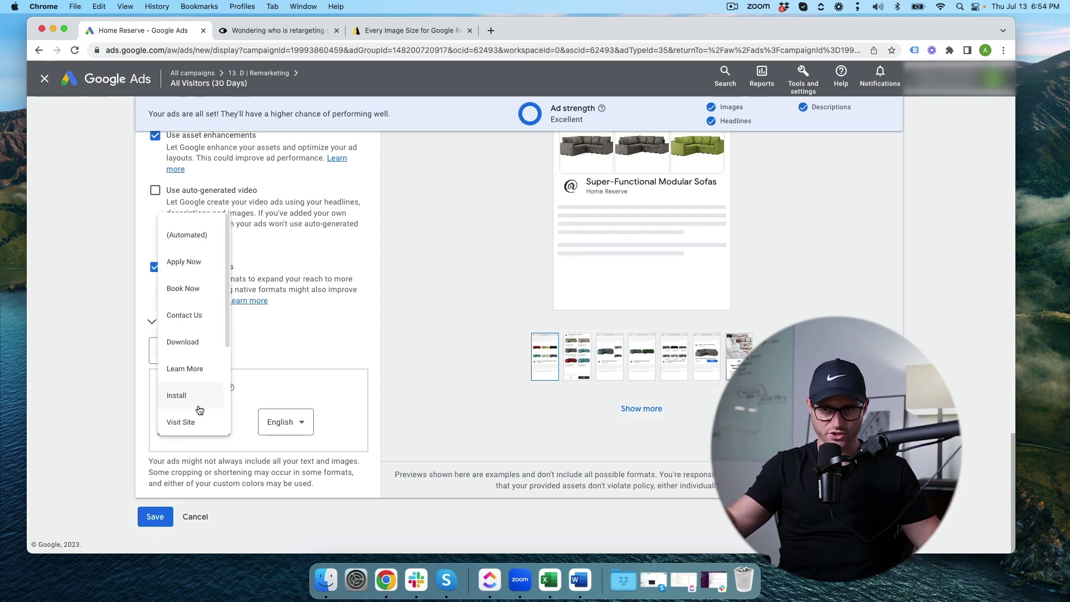
scroll(195, 336, "down", 3)
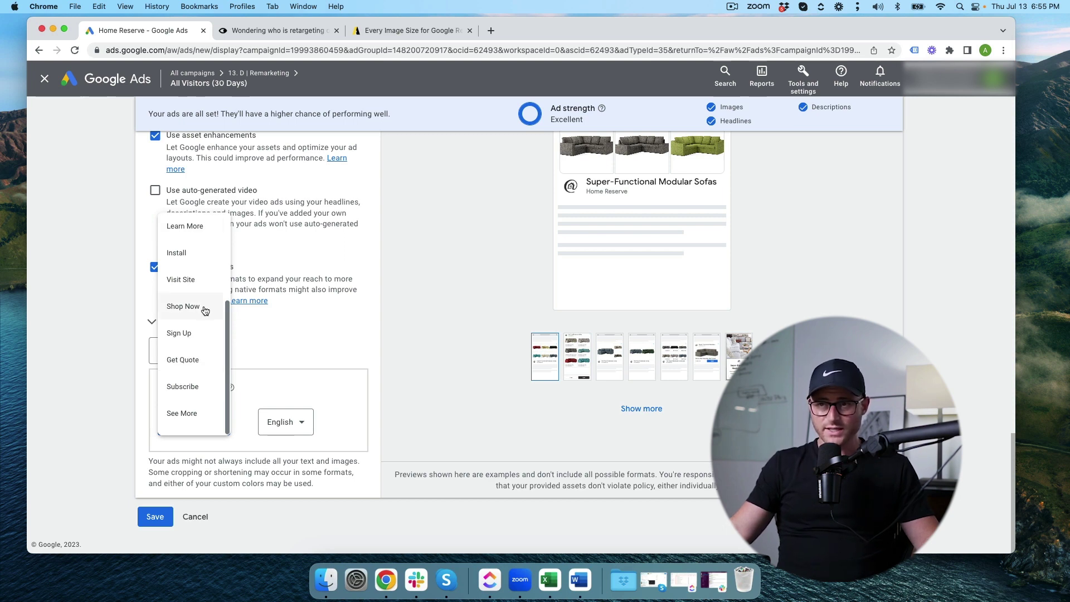
left_click(202, 310)
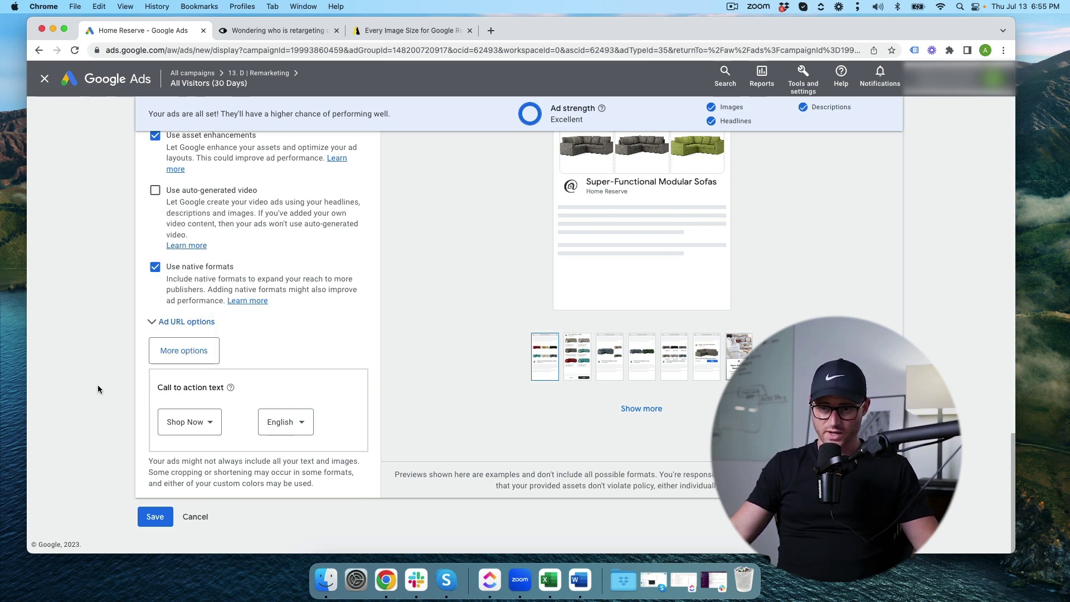
left_click(178, 423)
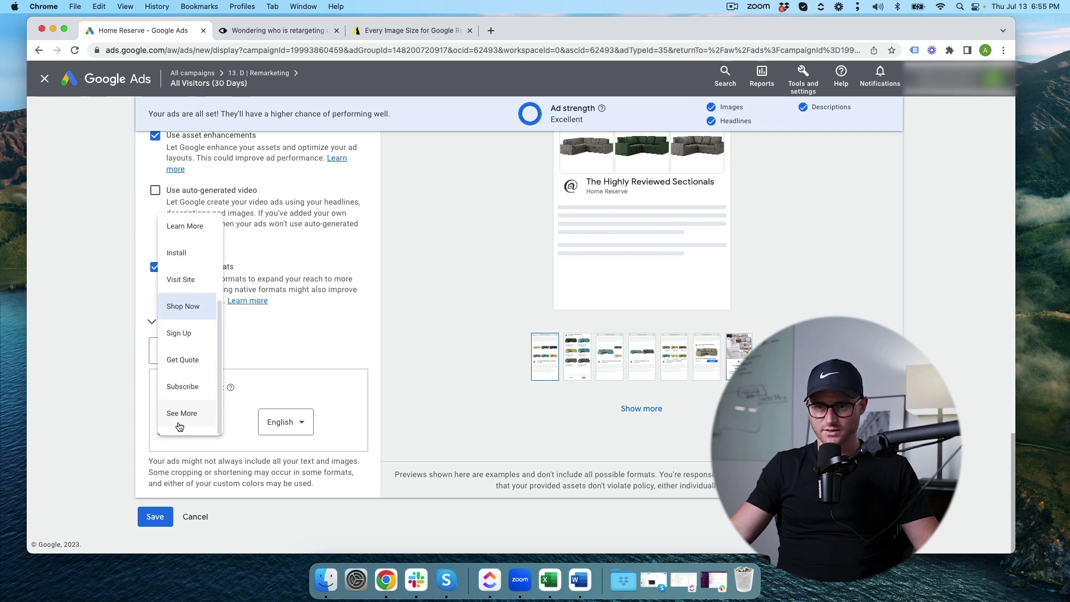
left_click(191, 311)
left_click(201, 419)
left_click(192, 311)
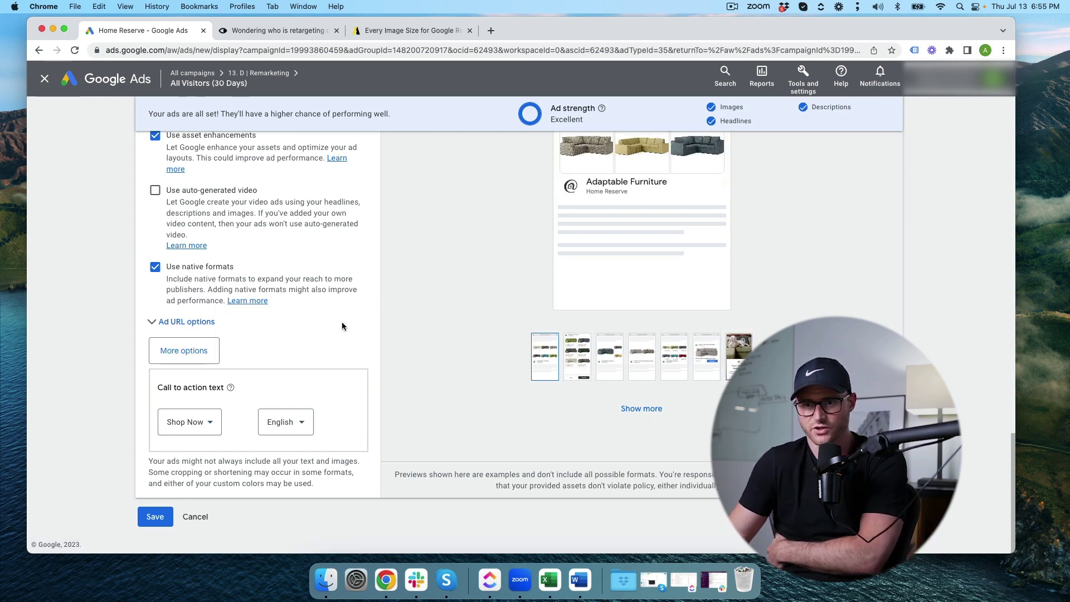
left_click(179, 348)
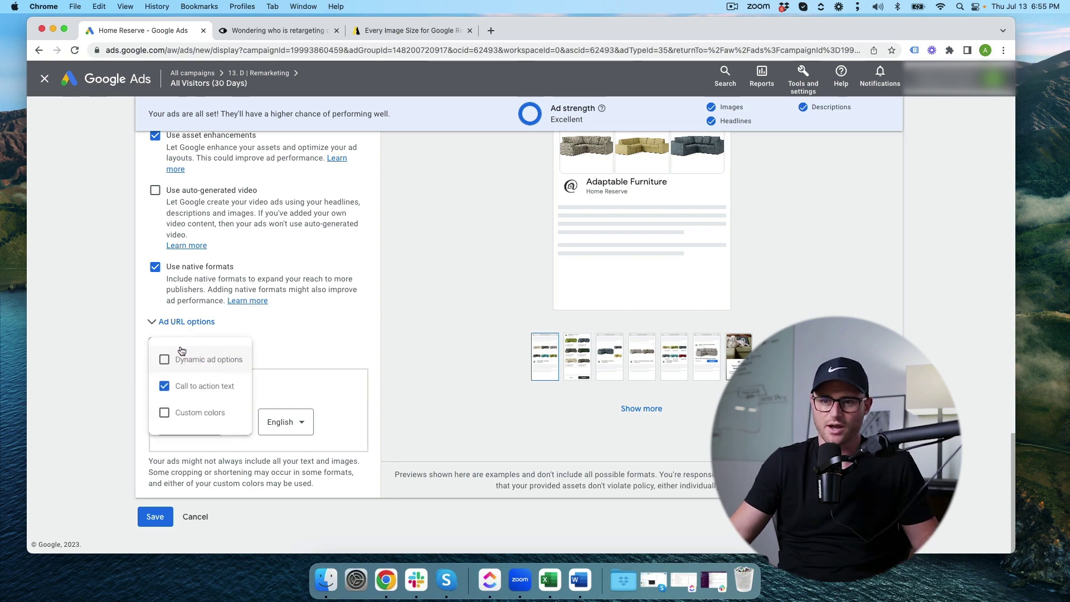
left_click(165, 413)
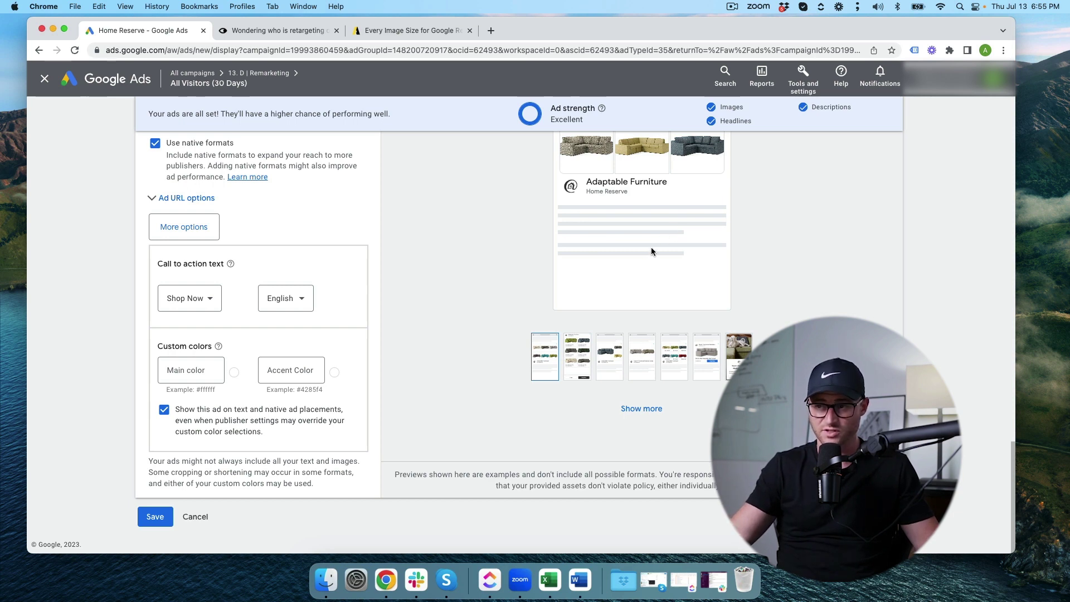
scroll(651, 251, "up", 1)
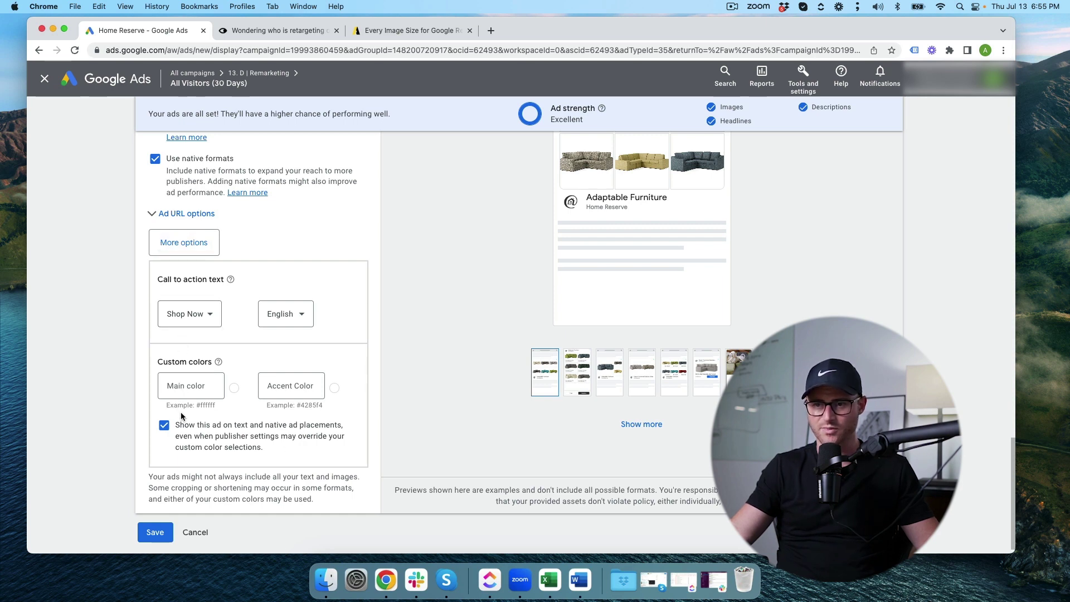
left_click(178, 245)
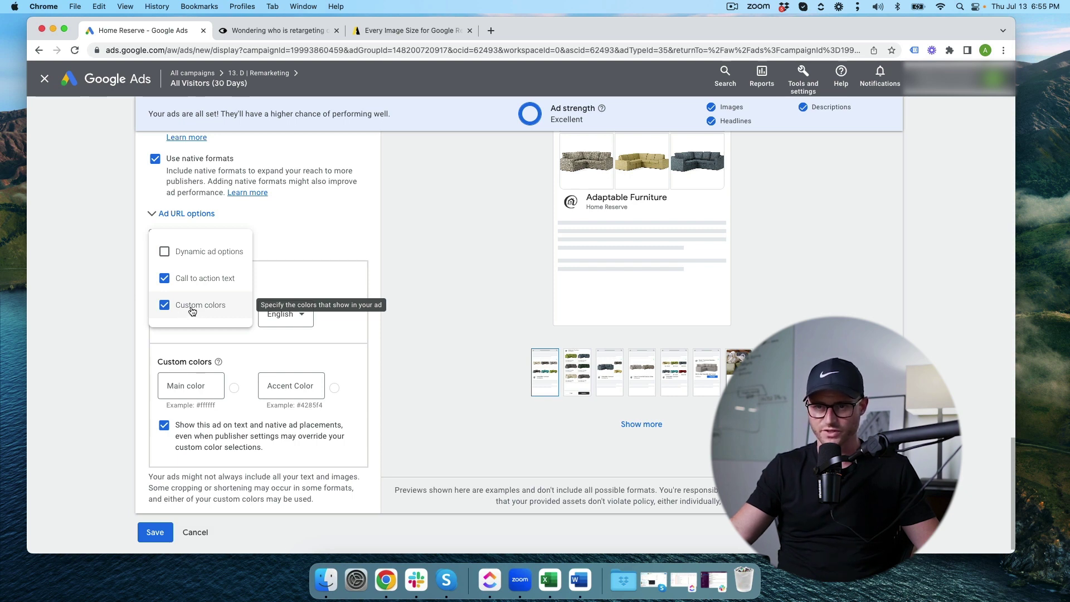
left_click(192, 310)
- Close the More options list and scroll through the form showing the Shop Now call to action
left_click(108, 381)
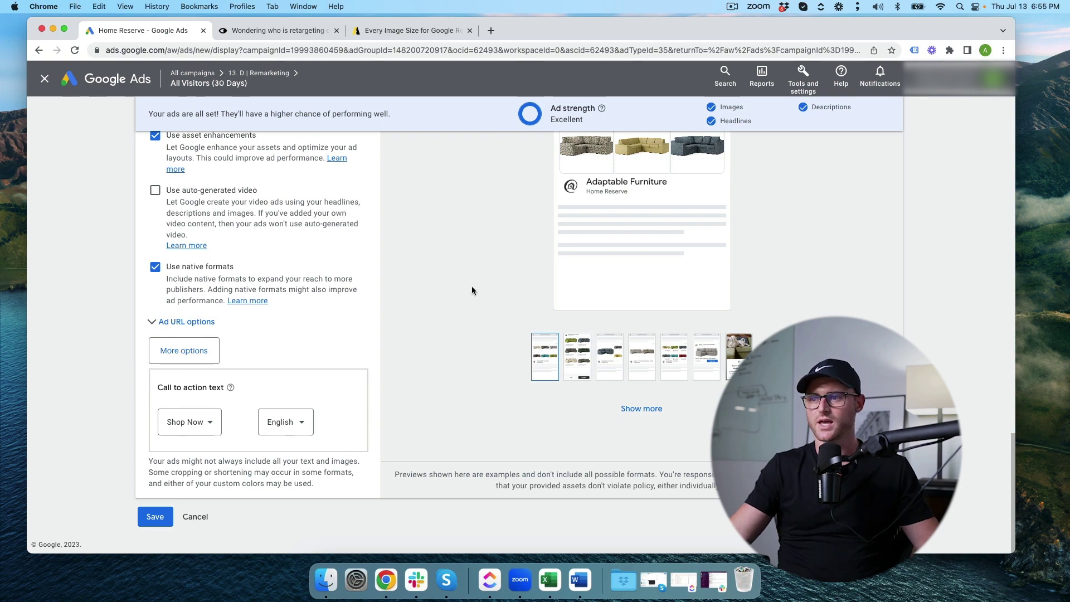
scroll(475, 289, "up", 10)
scroll(366, 326, "up", 10)
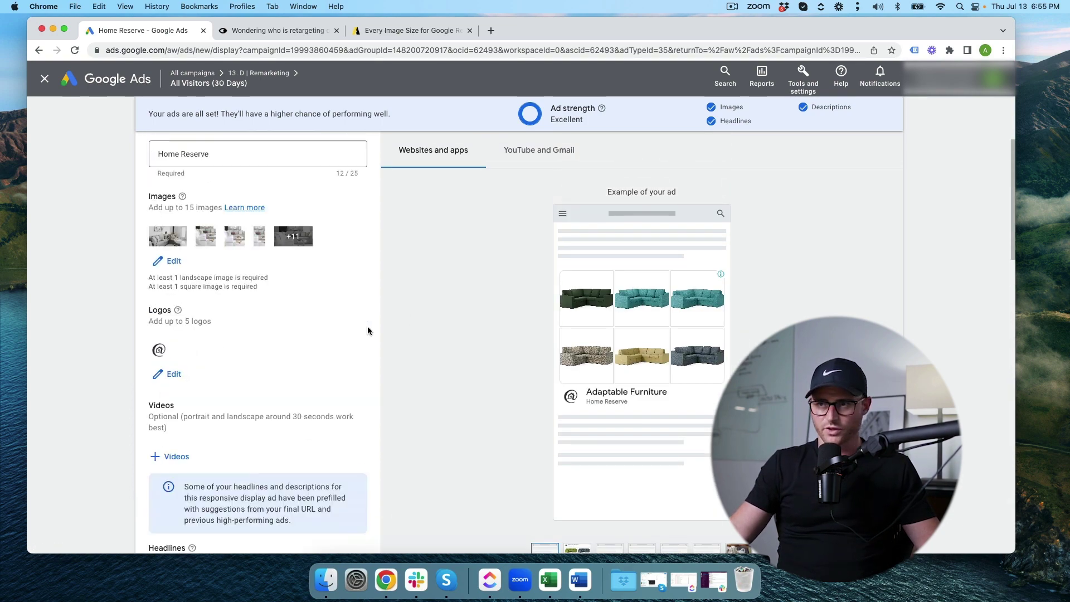
scroll(445, 321, "down", 6)
scroll(448, 327, "up", 3)
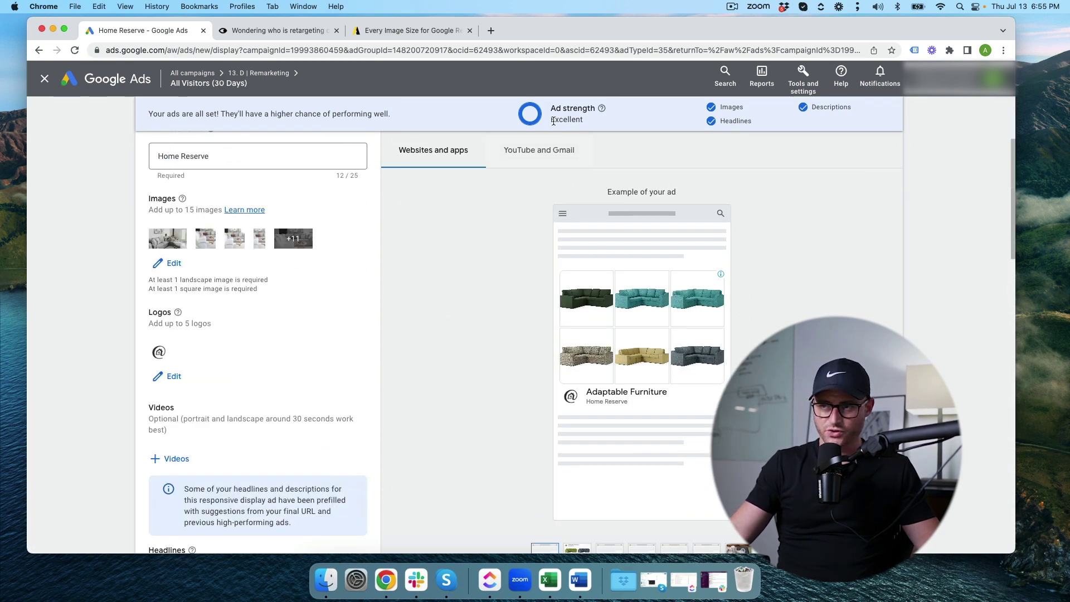
scroll(556, 345, "down", 15)
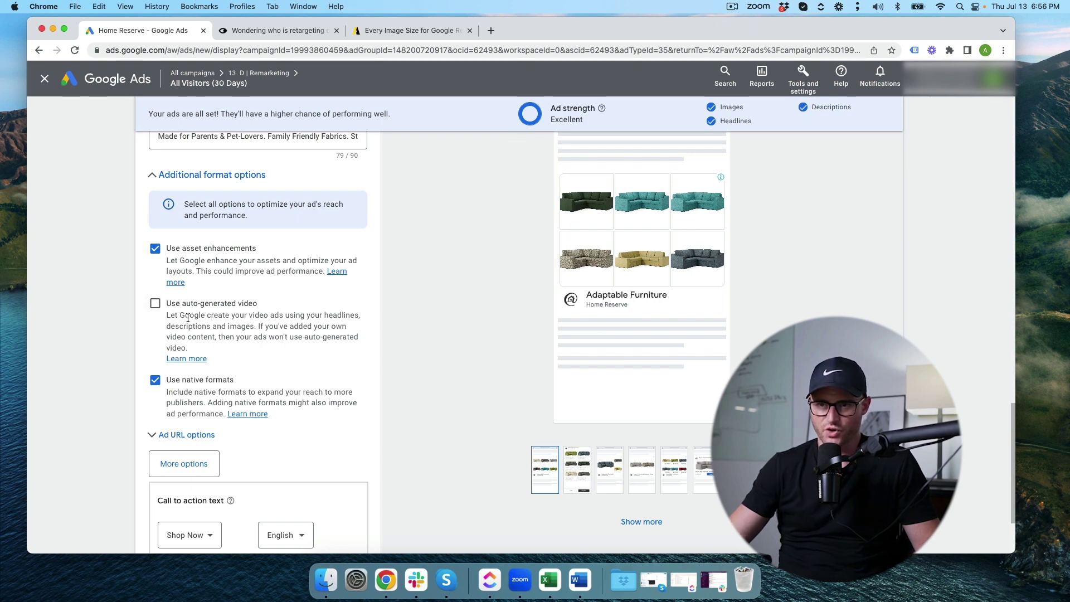
scroll(211, 302, "down", 3)
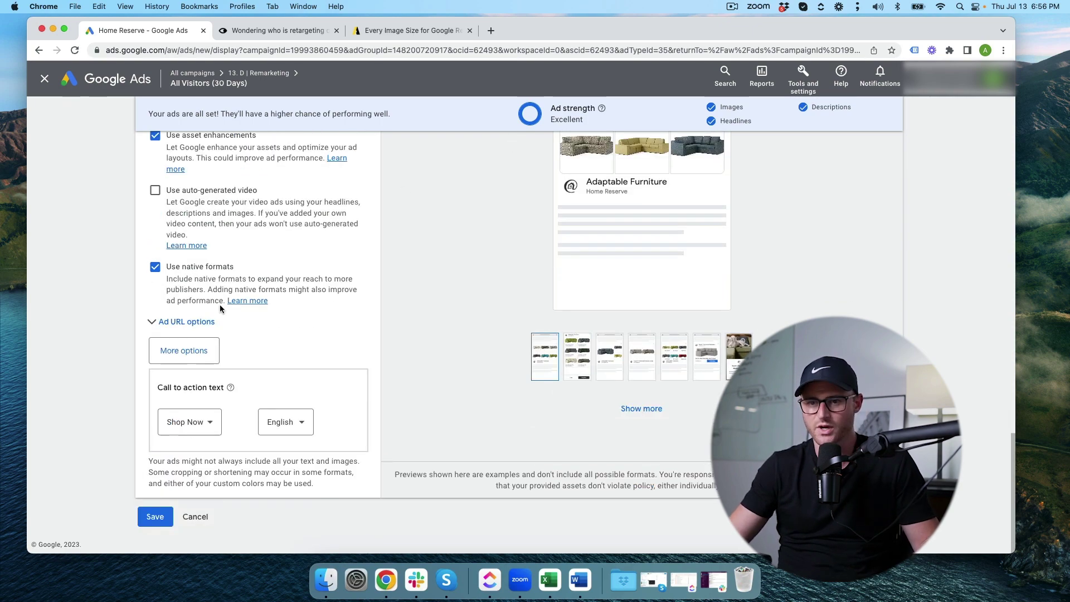
- Save the Pet-Proof Sectional Sofas responsive display ad
left_click(163, 525)
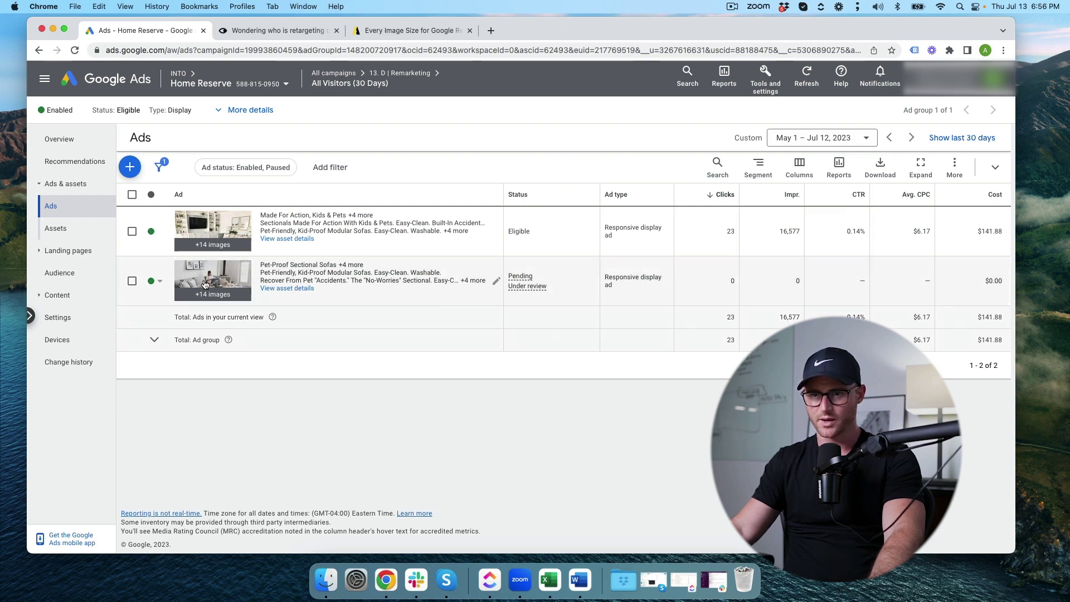
- Preview the new ad in a shareable tab showing its Gmail versions across All properties
left_click(205, 283)
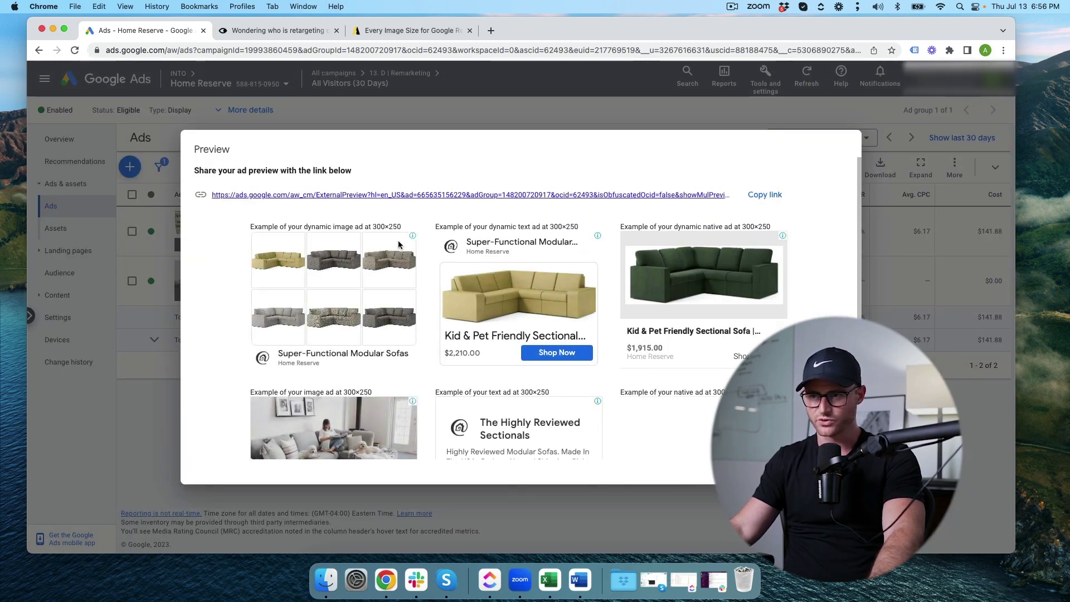
scroll(393, 241, "down", 3)
scroll(307, 222, "up", 3)
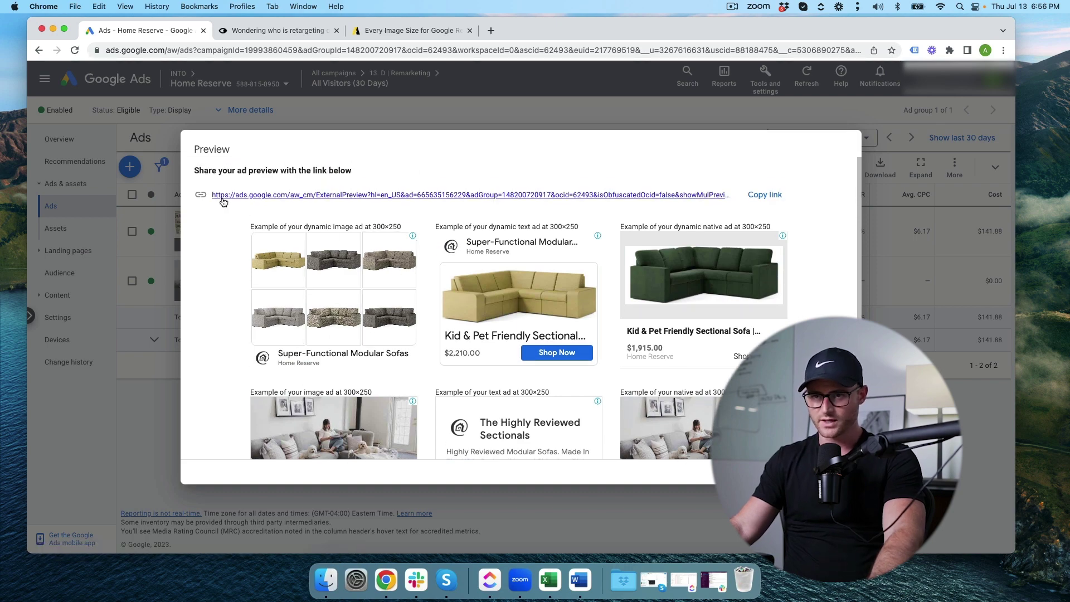
left_click(345, 196)
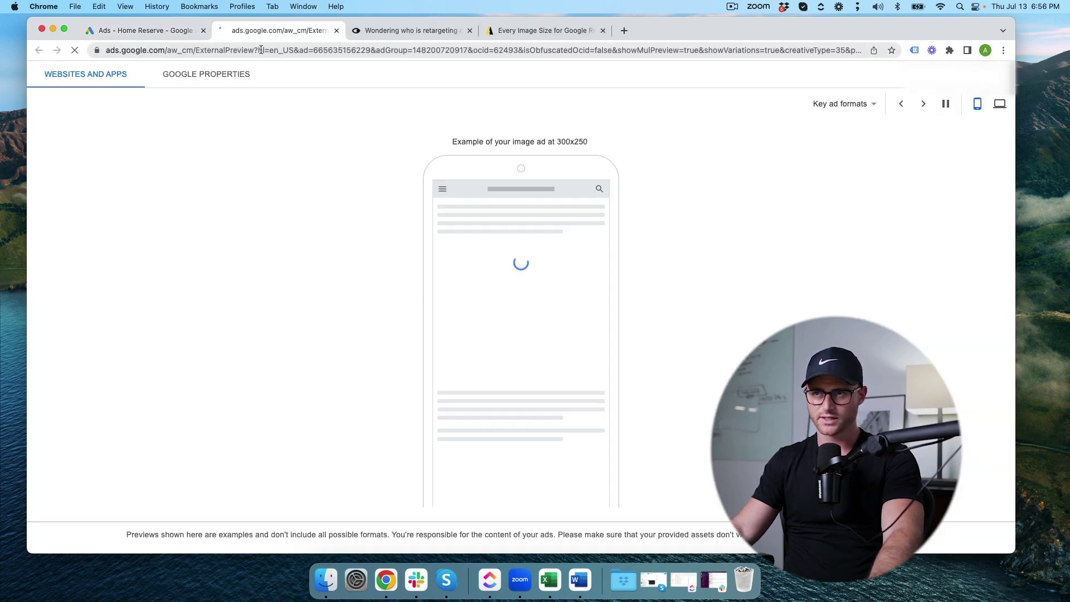
left_click(251, 75)
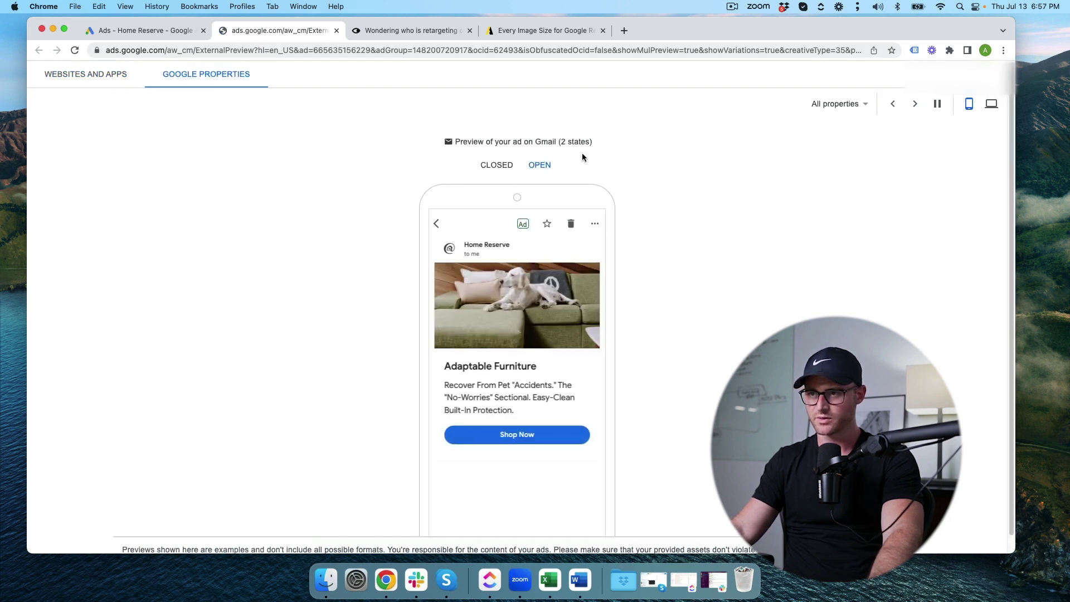
left_click(816, 106)
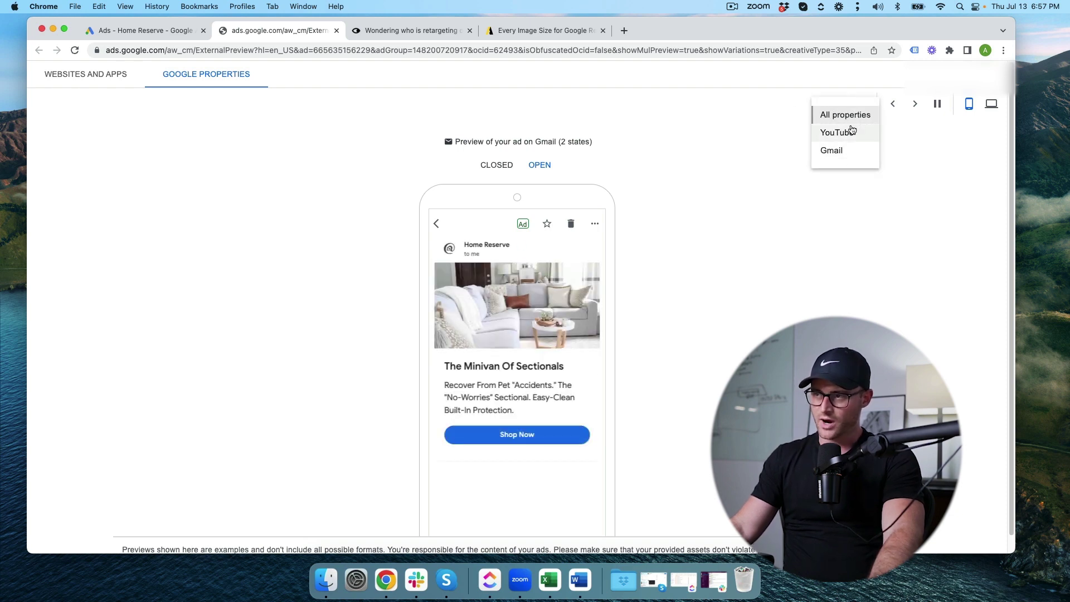
left_click(784, 223)
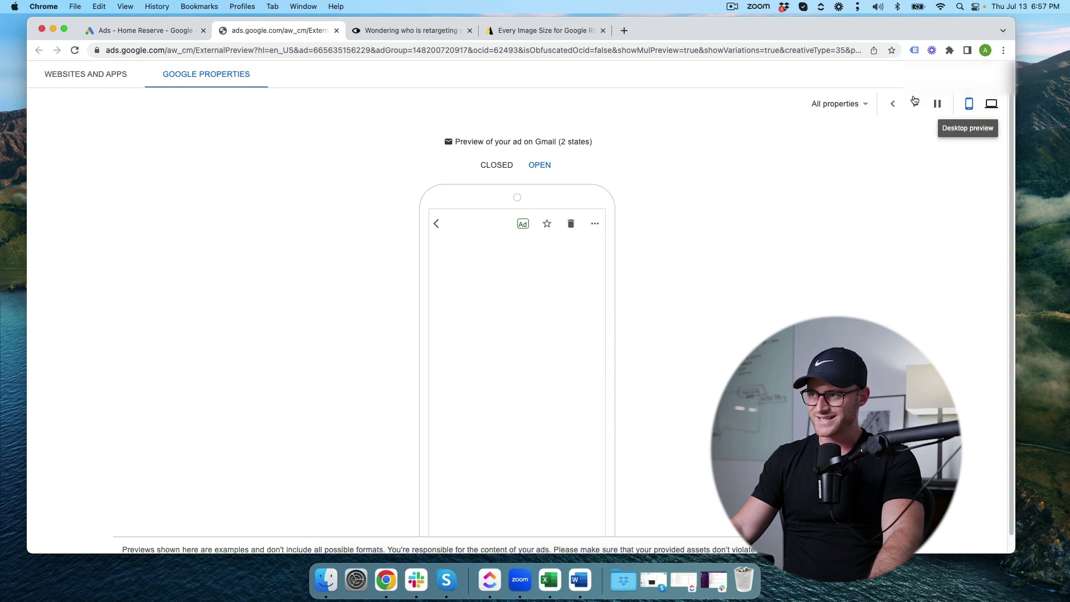
- Preview the ad on Websites and Apps as Image, Native and Text ads
left_click(78, 84)
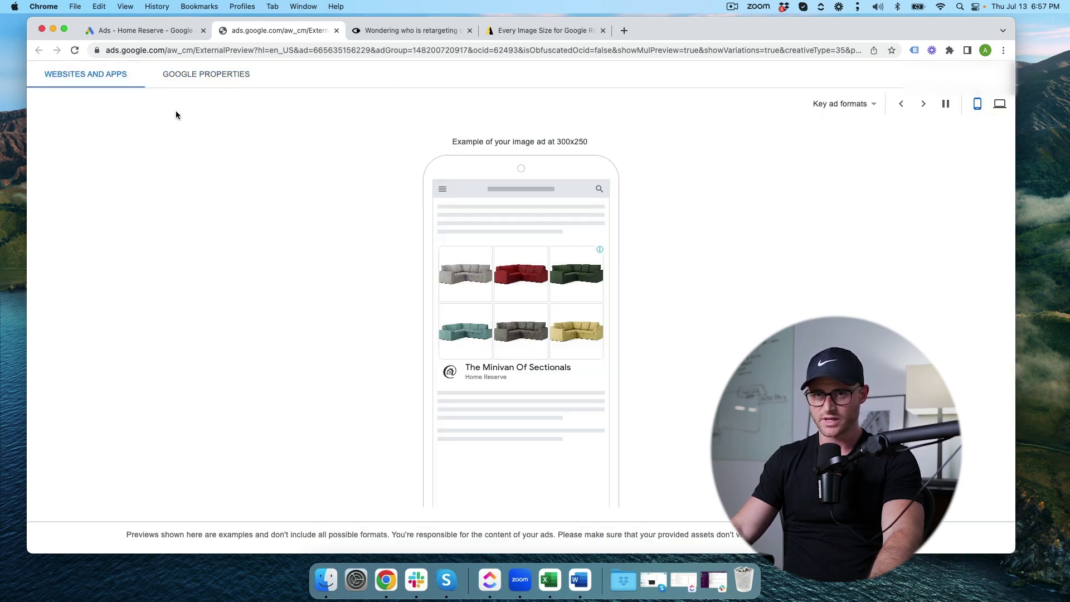
left_click(859, 104)
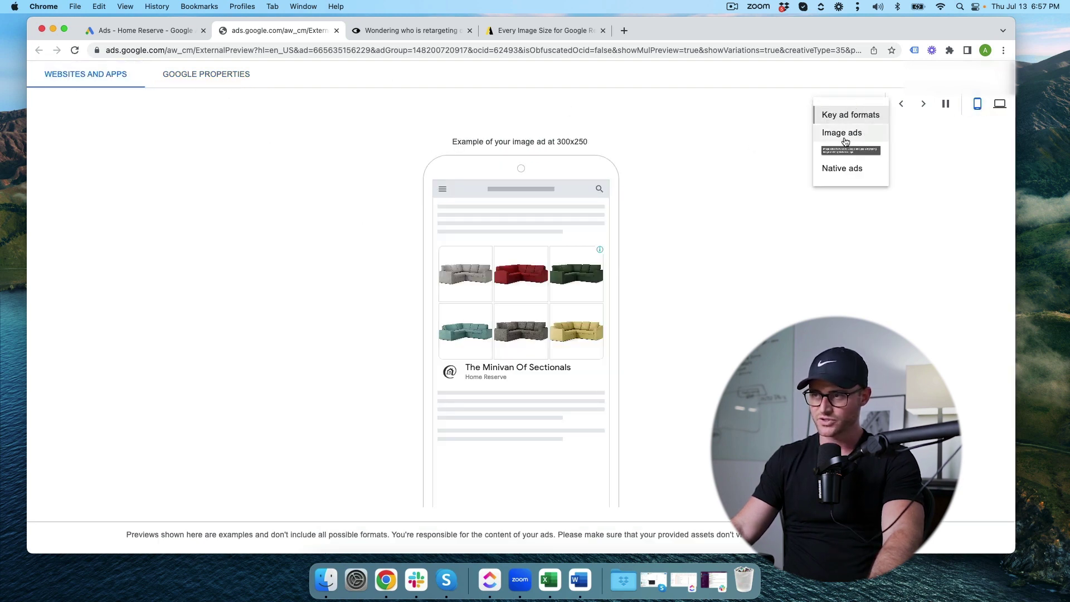
left_click(744, 185)
left_click(867, 107)
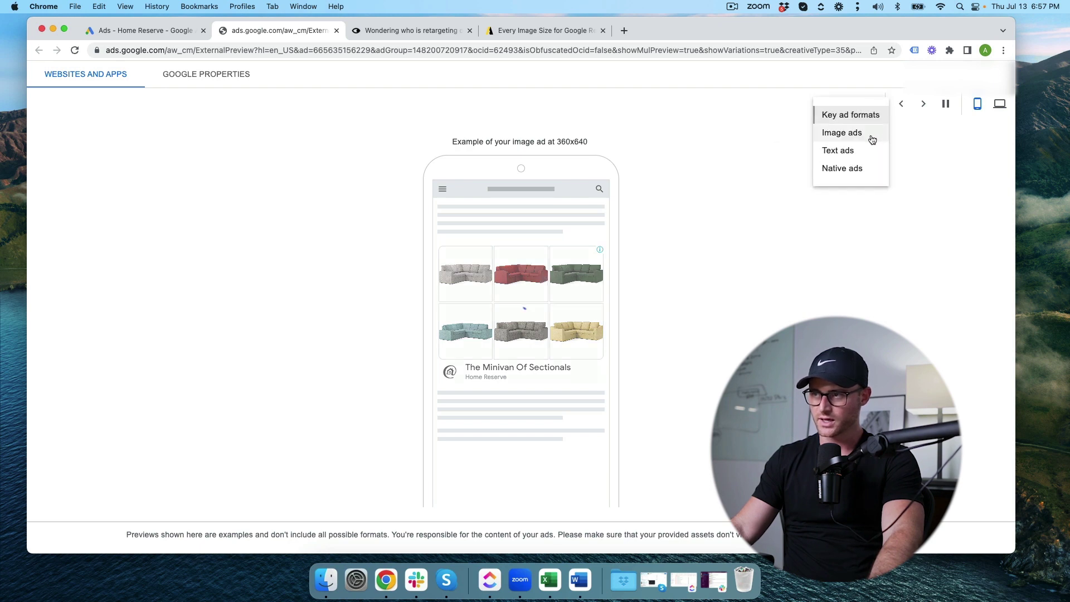
left_click(862, 170)
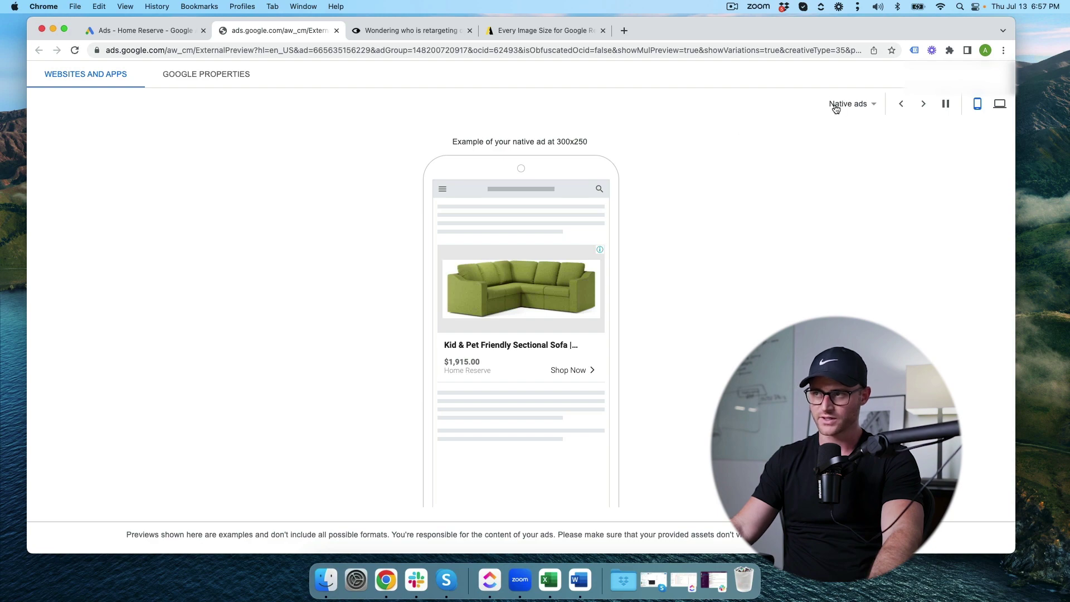
left_click(865, 150)
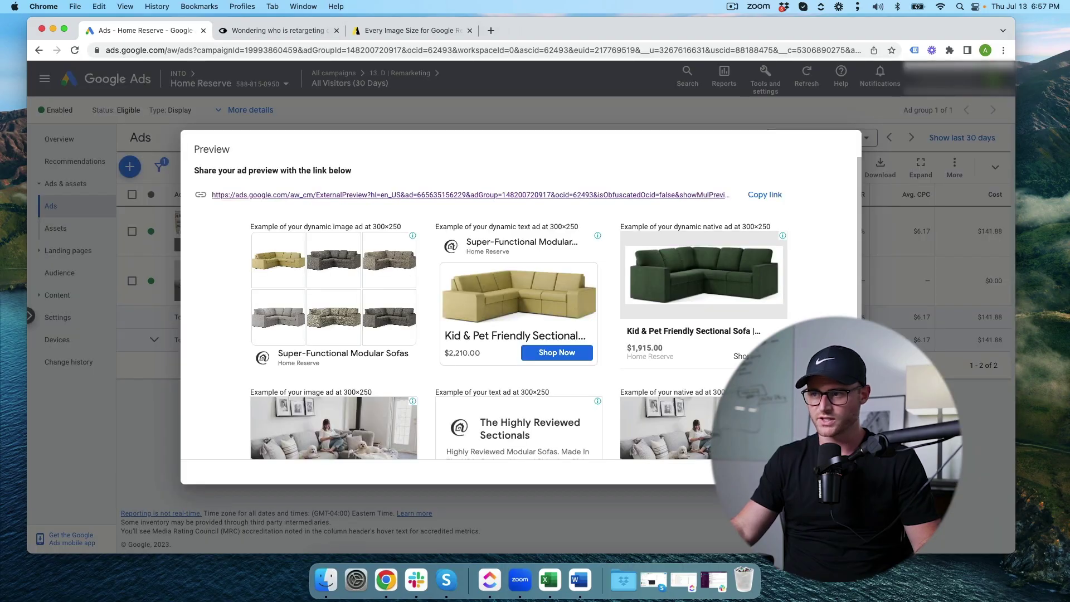
- Dismiss the Preview dialog with Escape to return to the ad group's Ads list
key("Escape")
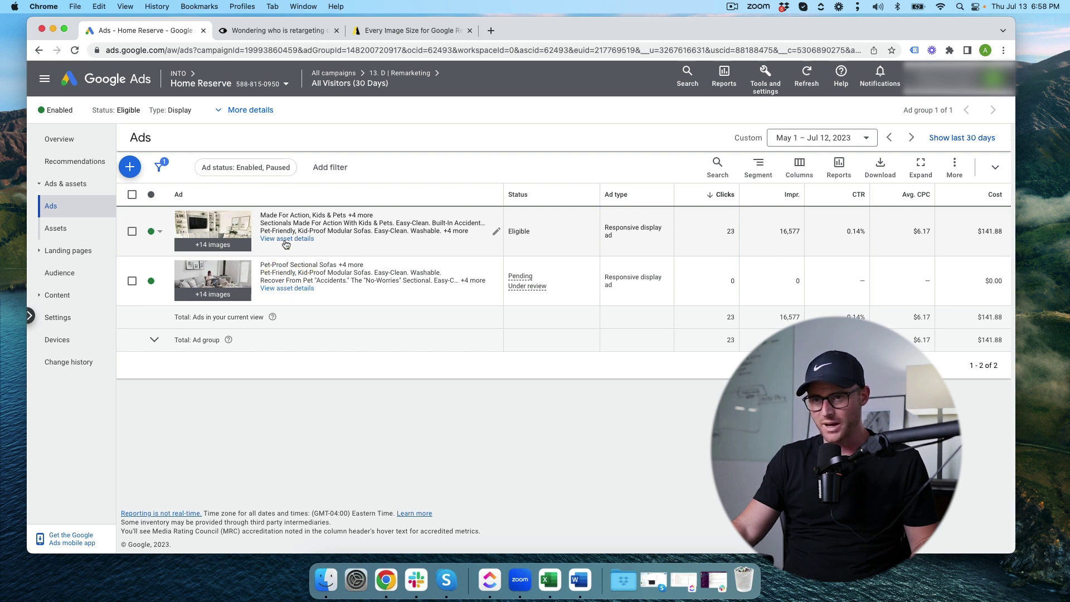
- Open the first ad's asset details and check the top headline's Best performance rating
left_click(286, 239)
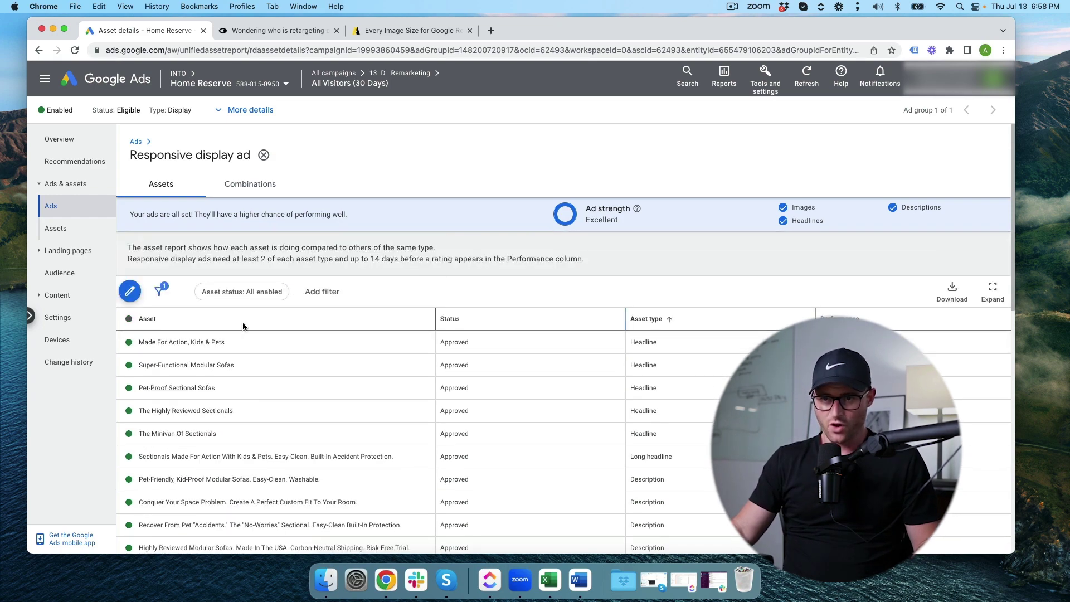
scroll(244, 326, "down", 3)
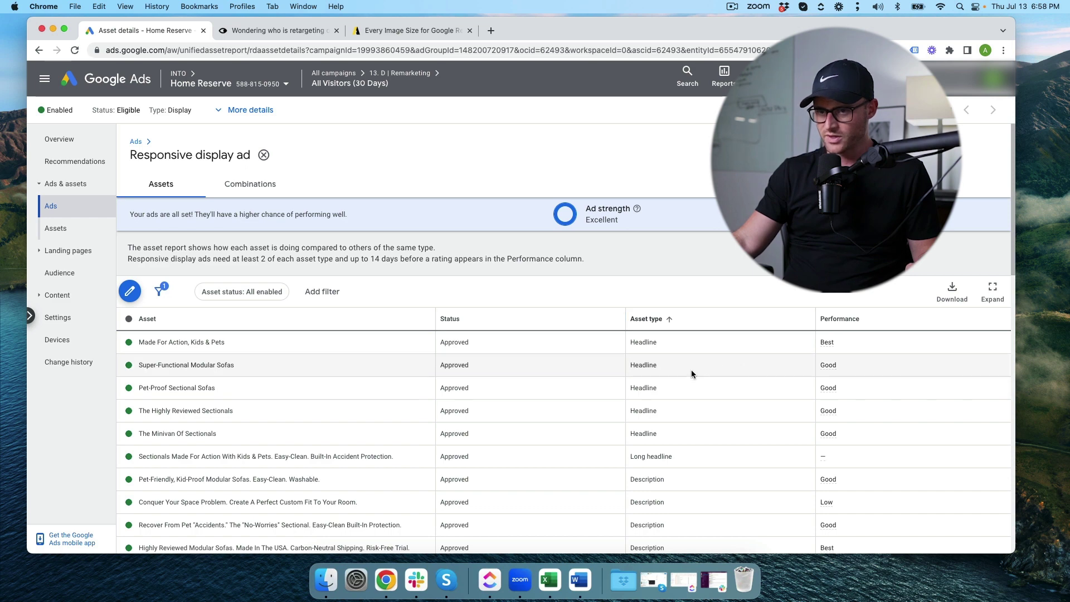
left_click_drag(140, 343, 735, 342)
left_click_drag(223, 342, 210, 362)
left_click(400, 376)
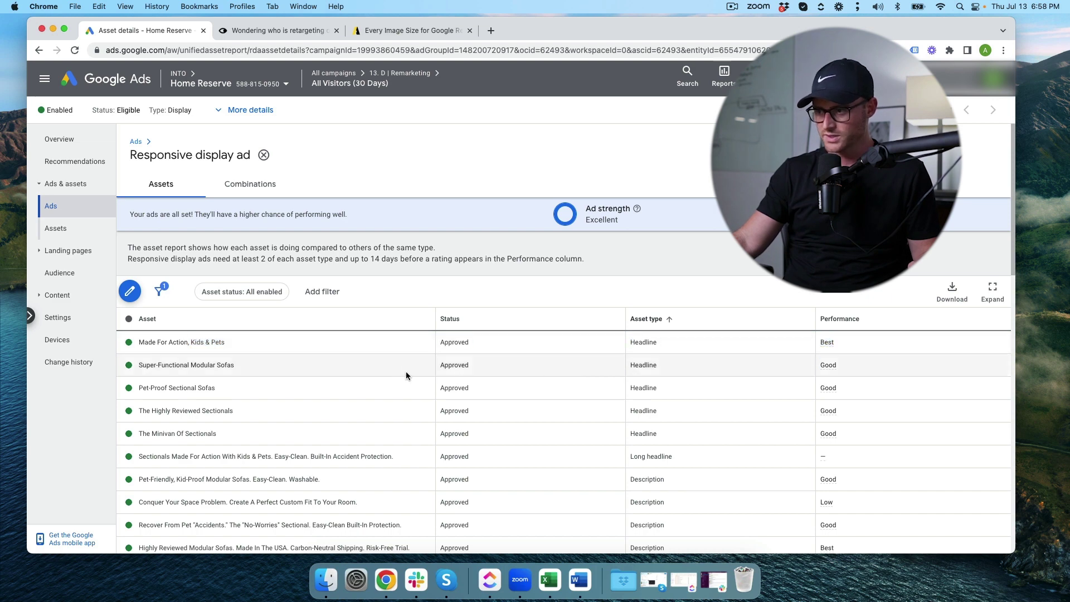
scroll(408, 360, "down", 3)
scroll(410, 365, "down", 1)
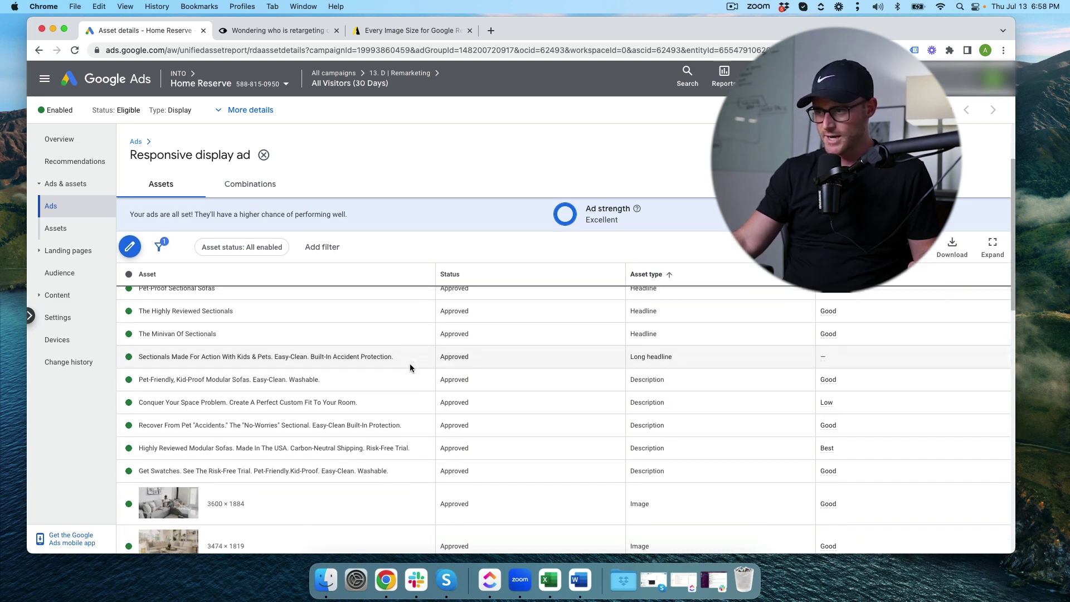
double_click(826, 403)
left_click_drag(497, 410, 243, 402)
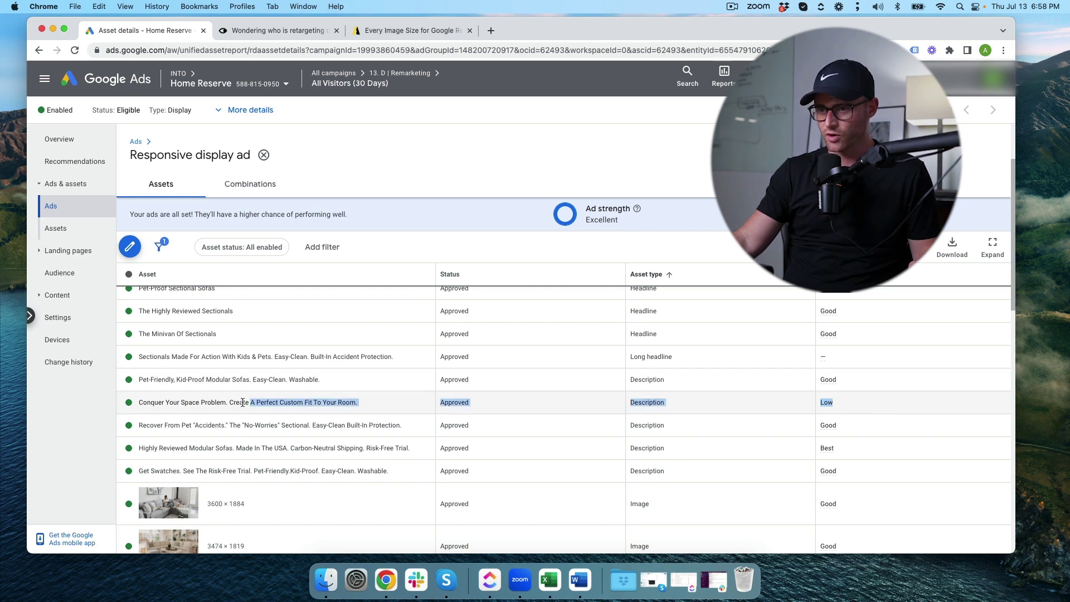
left_click(152, 402)
left_click_drag(136, 404, 441, 400)
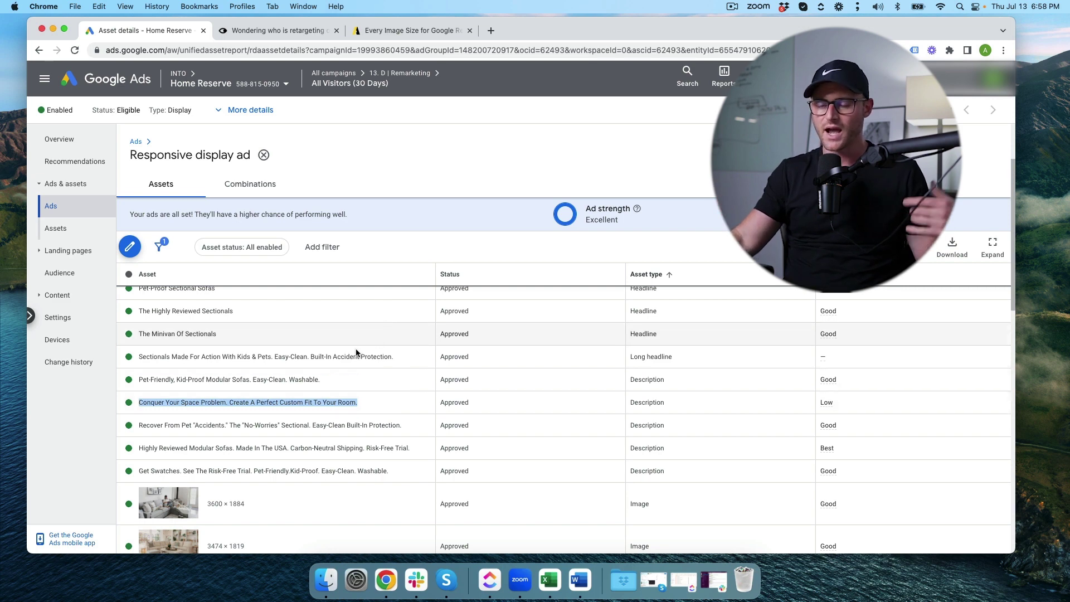
left_click(384, 402)
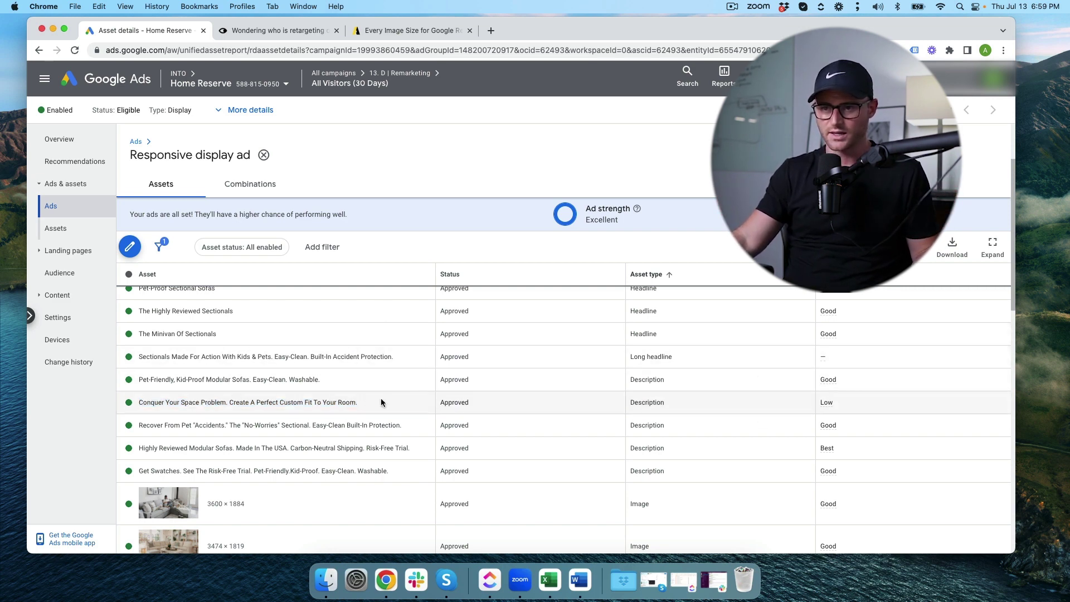
left_click(129, 245)
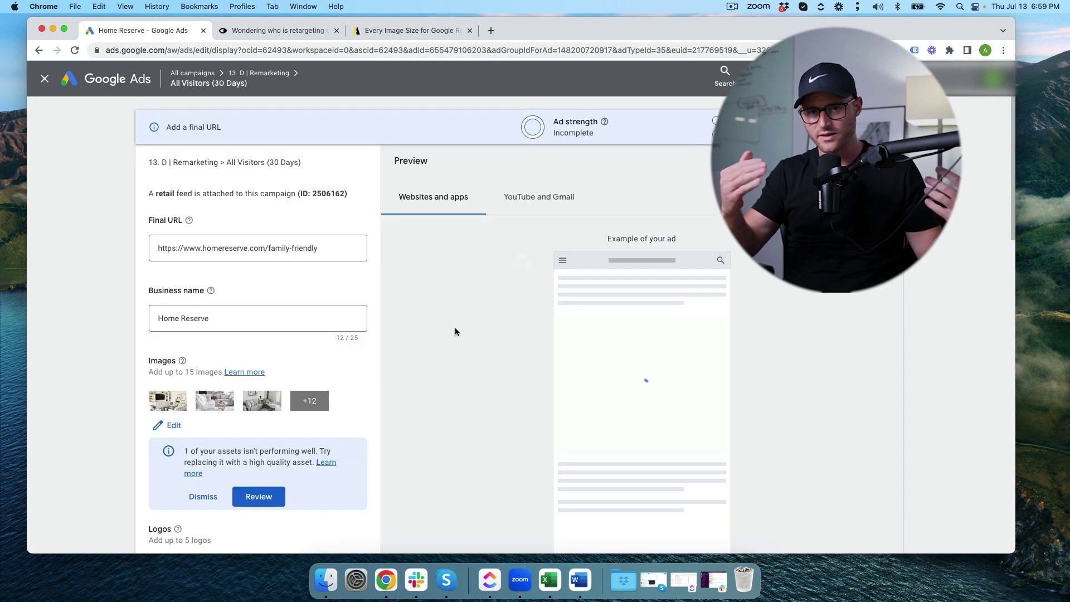
scroll(314, 317, "down", 15)
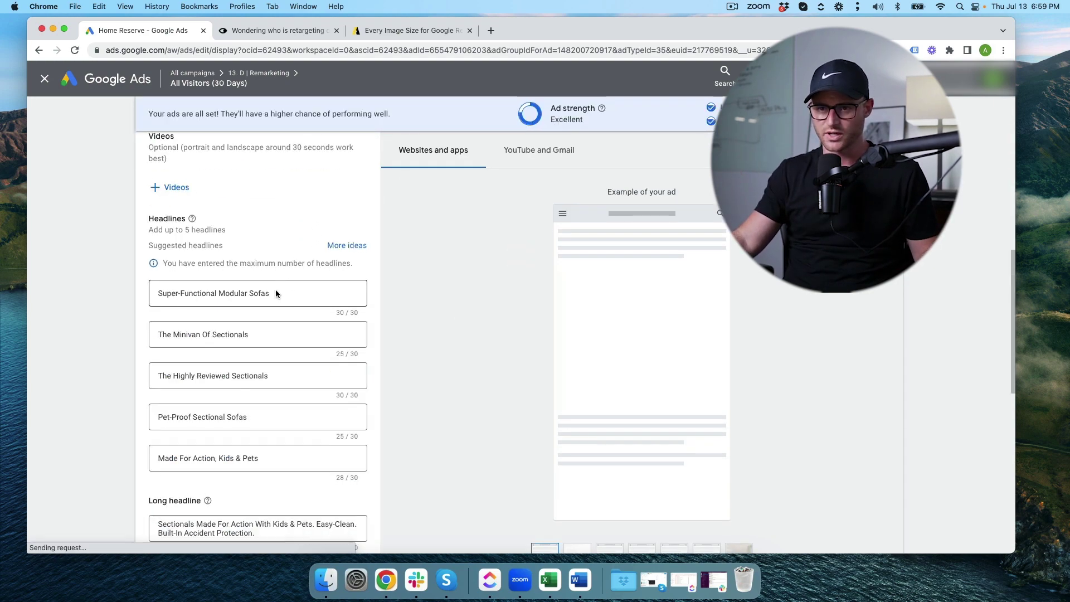
key("super+bracketleft")
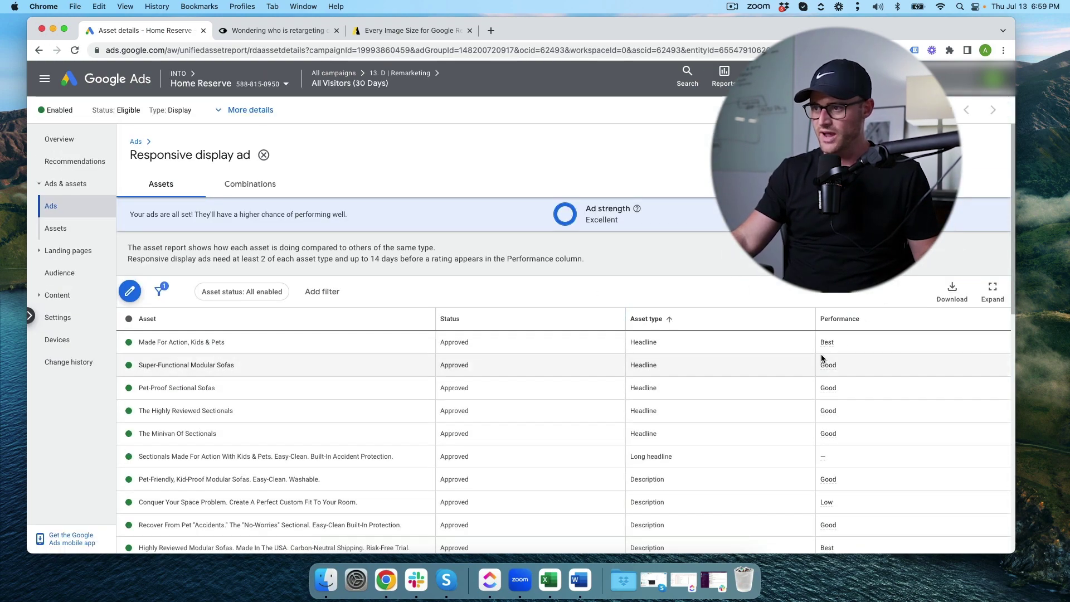
scroll(822, 359, "down", 10)
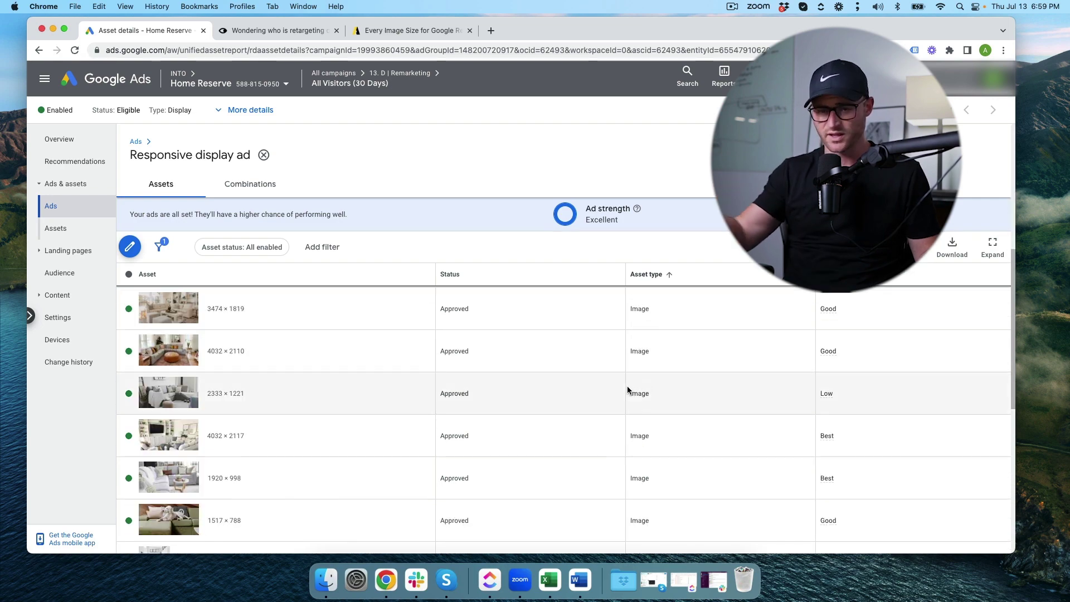
scroll(630, 390, "up", 6)
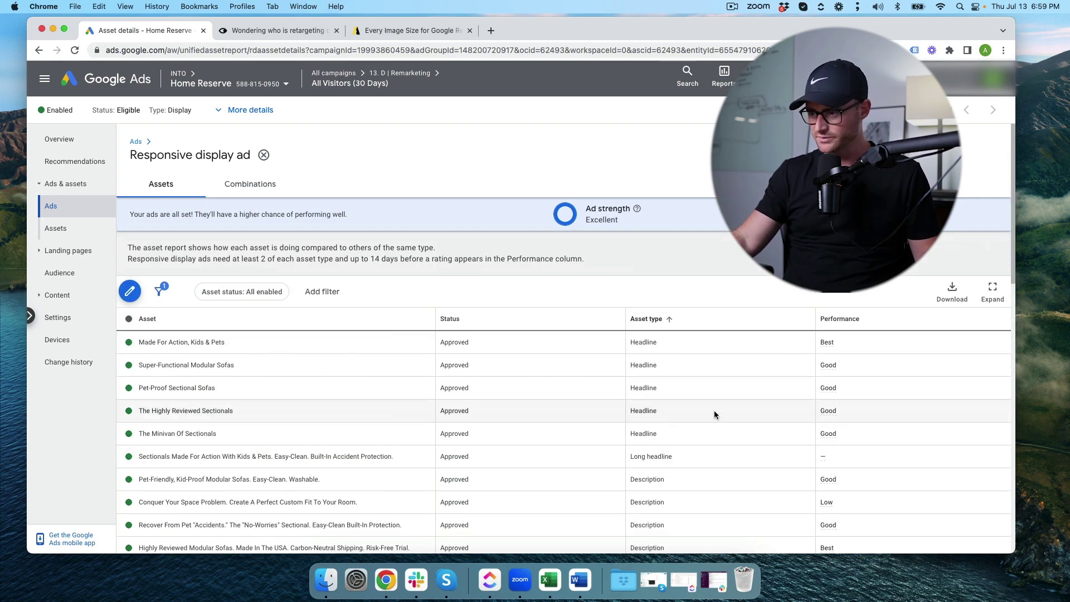
scroll(683, 410, "down", 2)
scroll(676, 409, "down", 5)
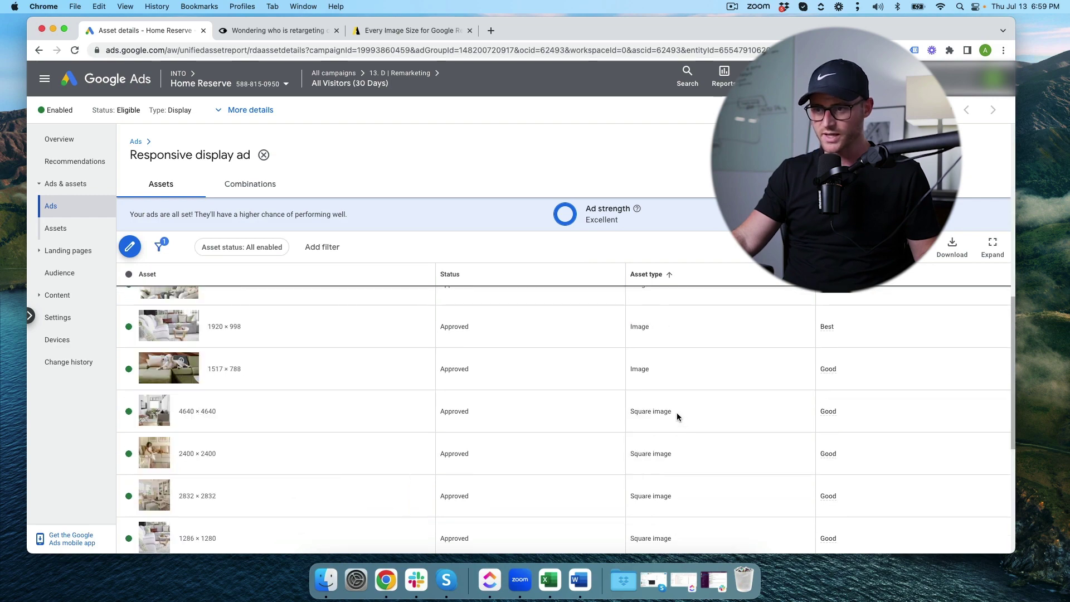
scroll(860, 438, "down", 5)
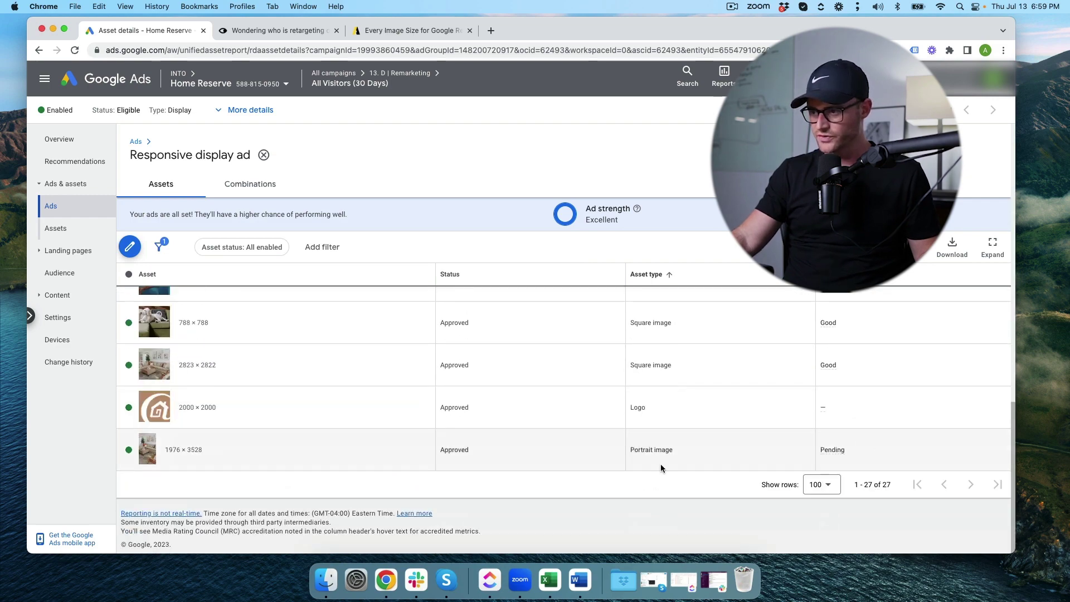
scroll(848, 420, "up", 5)
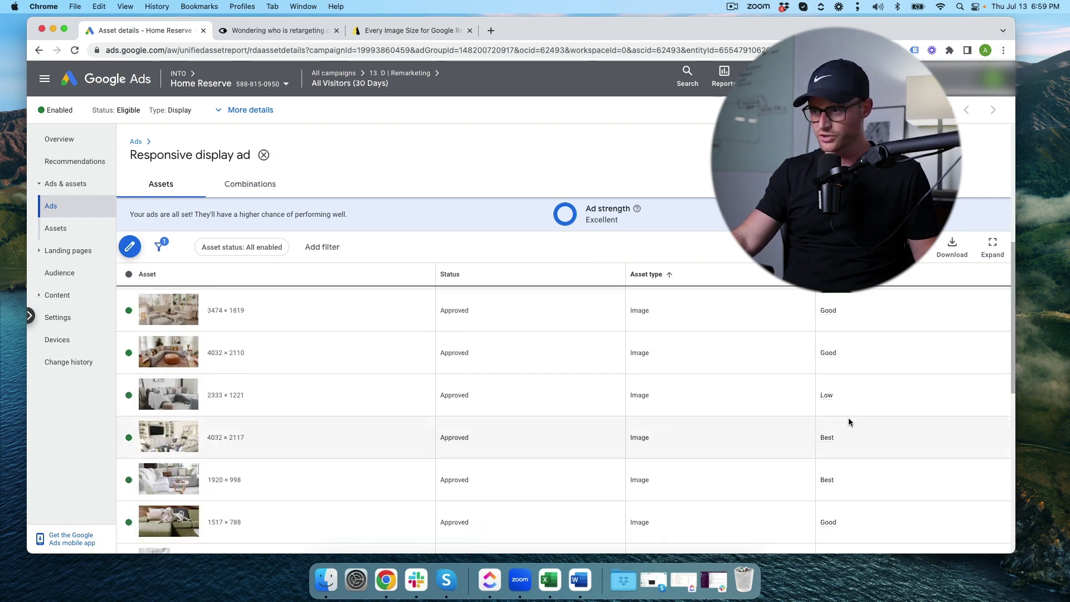
left_click_drag(112, 390, 440, 407)
left_click(145, 395)
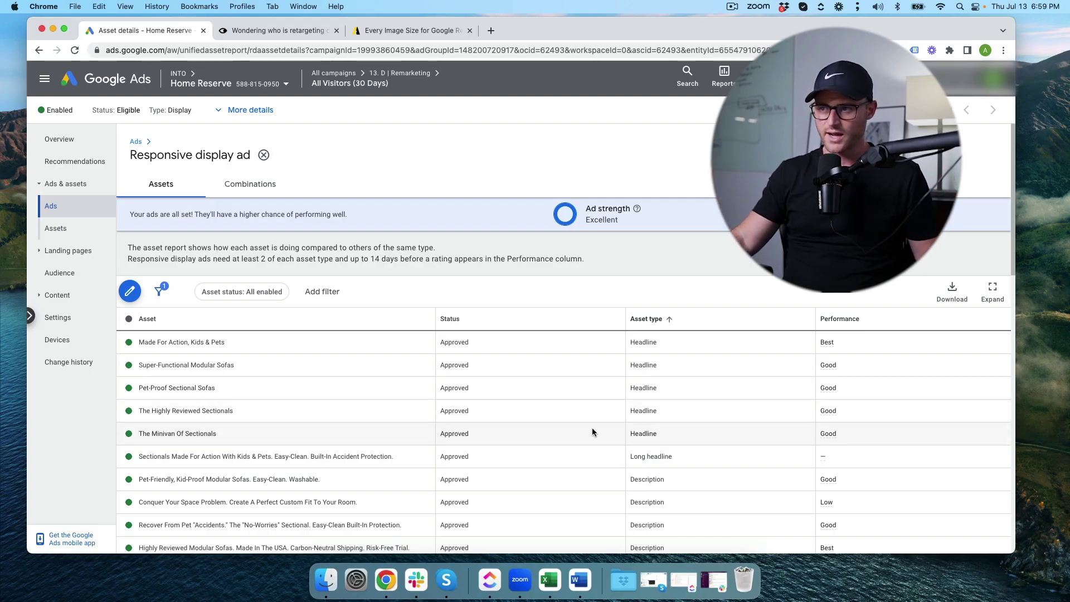
scroll(730, 446, "down", 5)
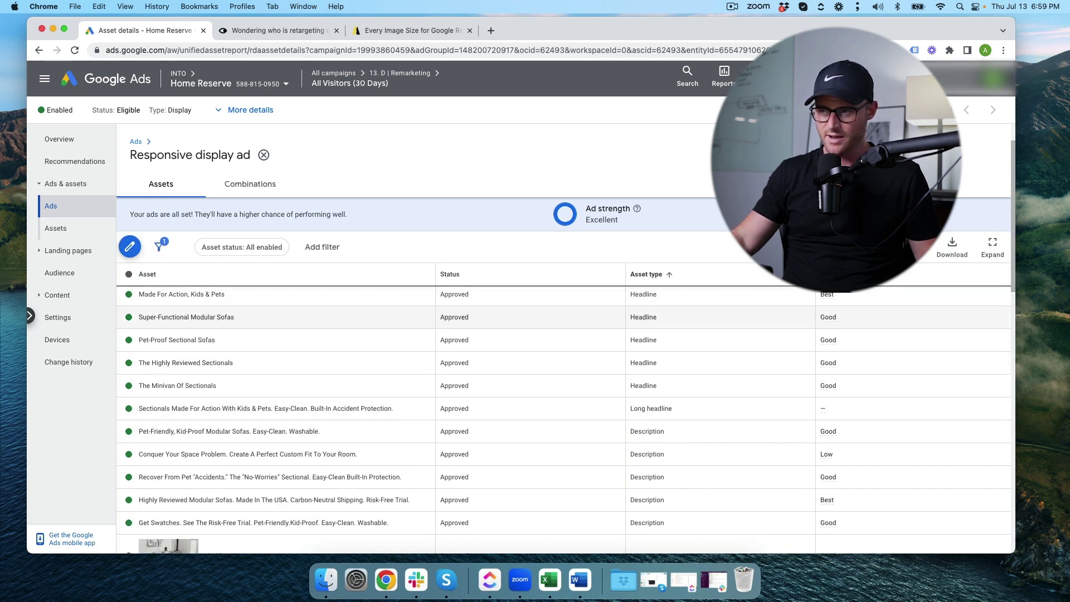